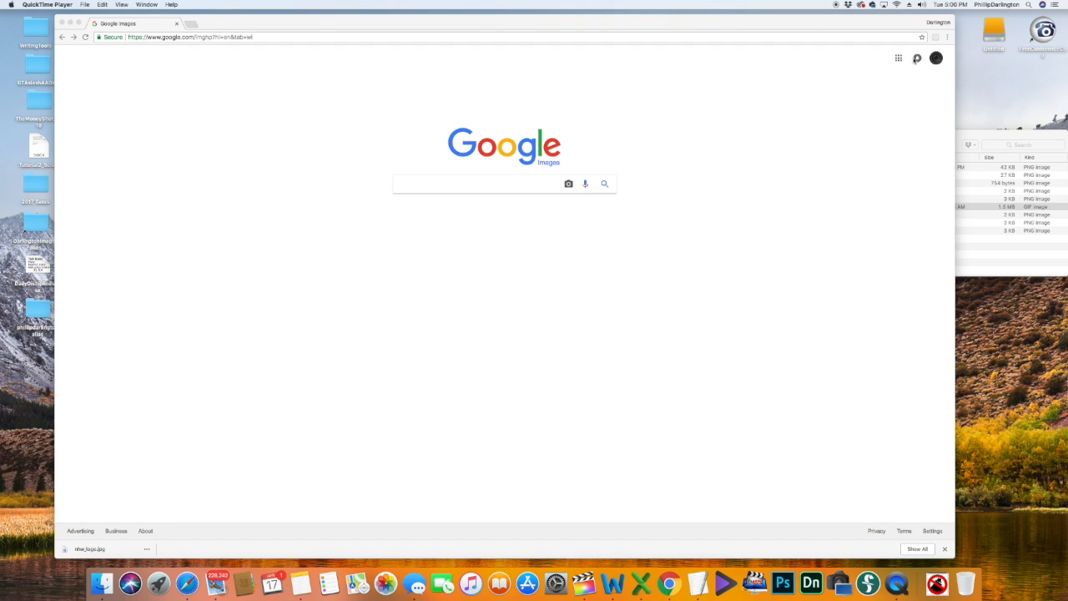
Step: Open Google Docs from the Google apps grid and open the 'Stationary - Reach Campaign #1' document
left_click(900, 59)
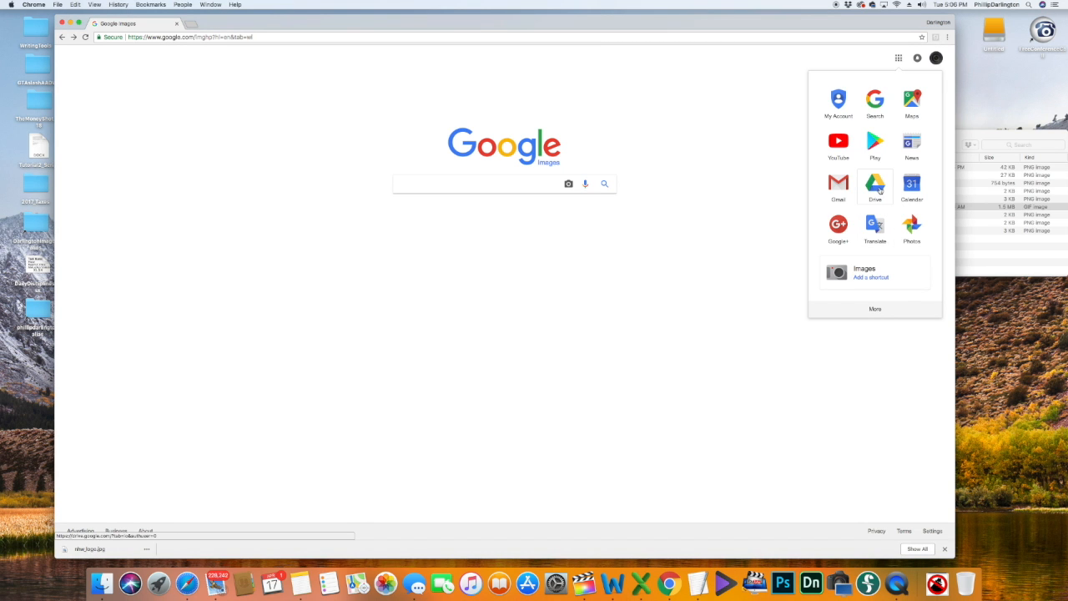
left_click(875, 308)
left_click(907, 145)
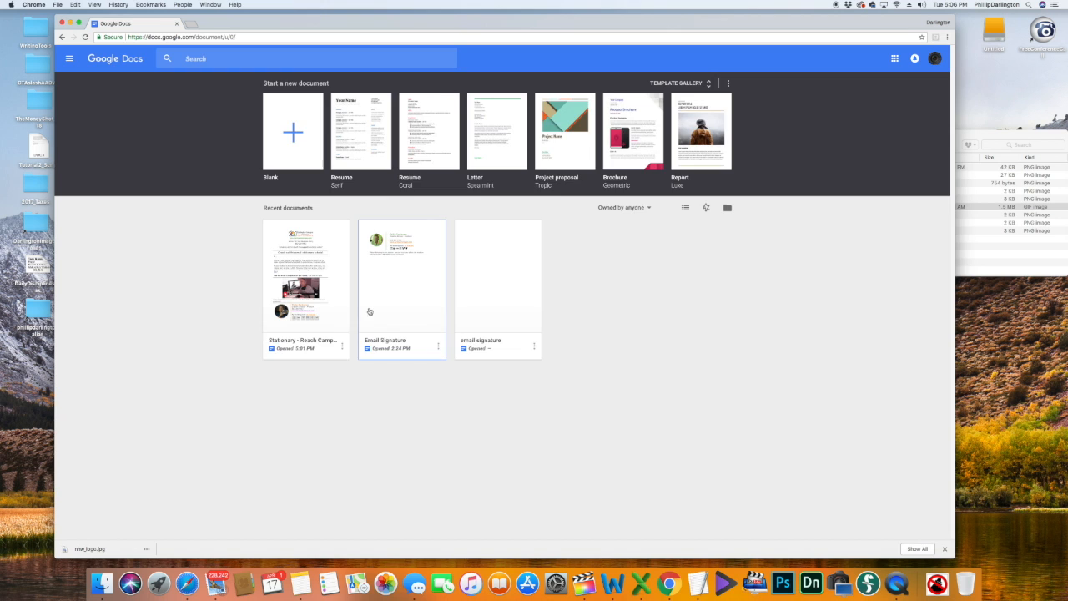
left_click(336, 315)
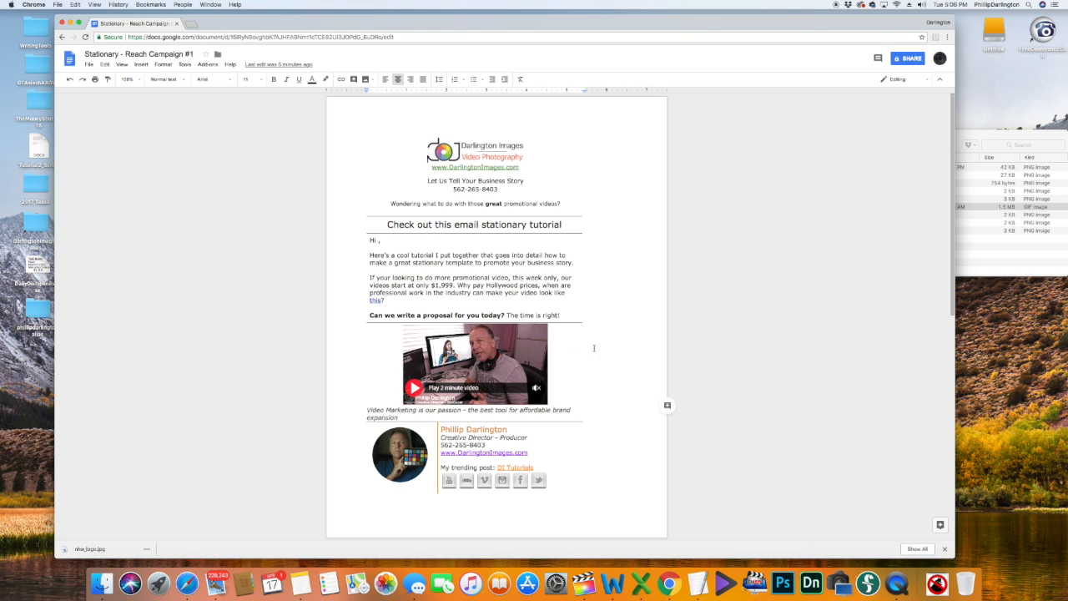
Step: Return to the Docs home page and start a new blank document
left_click(62, 37)
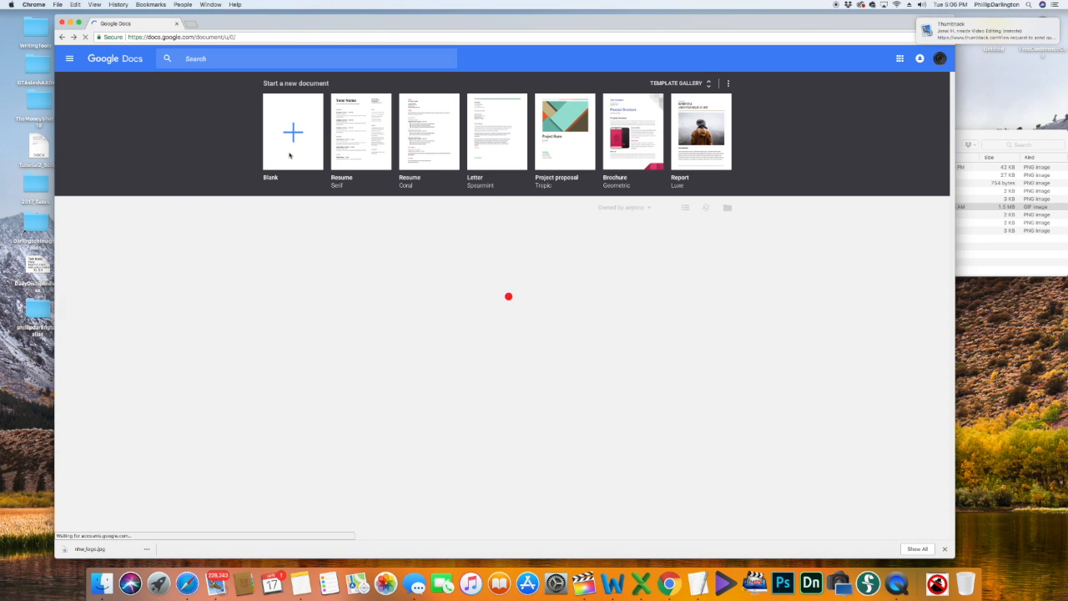
left_click(290, 155)
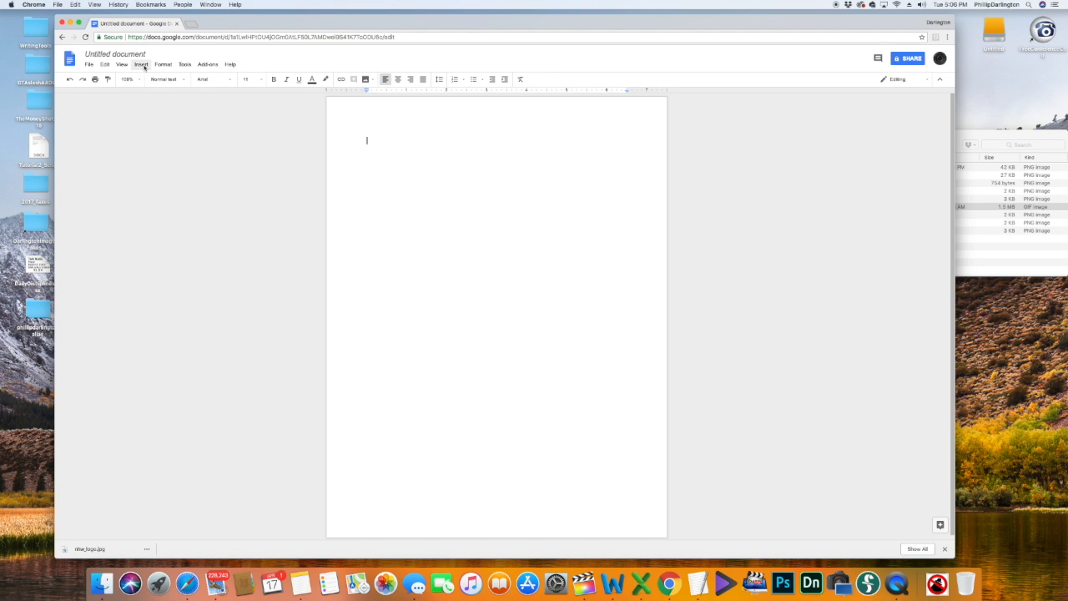
Step: Insert a table with 2 columns and 3 rows
left_click(144, 67)
mouse_move(150, 88)
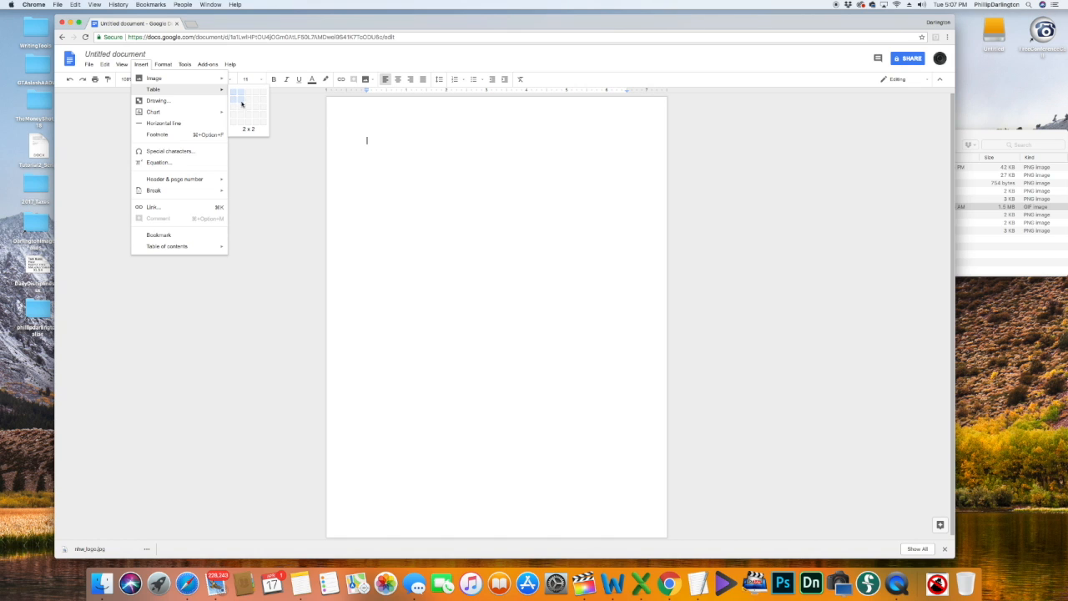
left_click(240, 110)
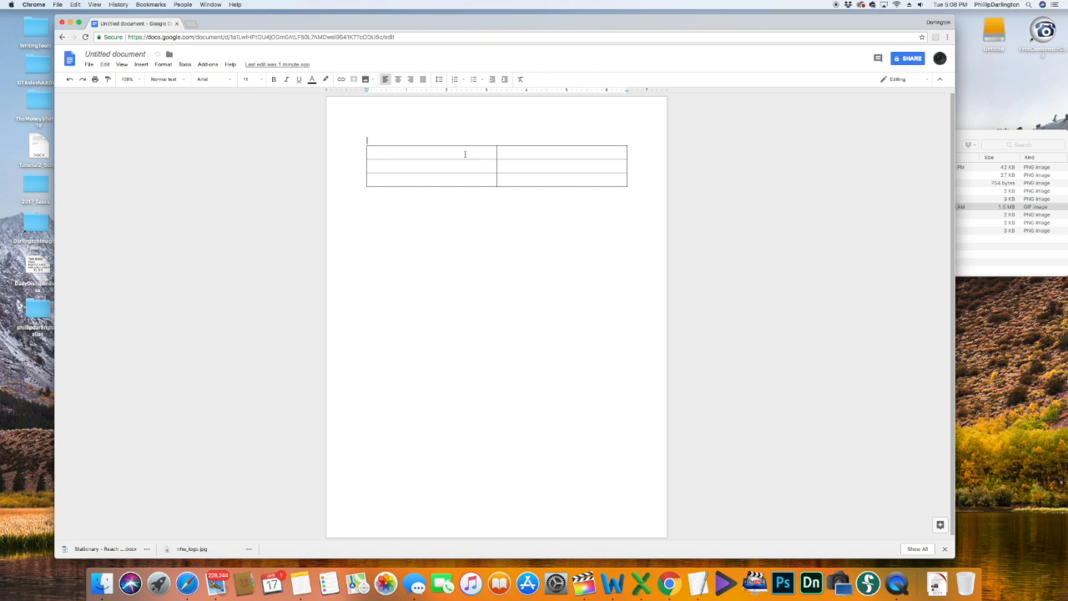
Step: Merge the two cells of the table's top row into one cell
left_click(464, 154)
left_click_drag(465, 155, 506, 150)
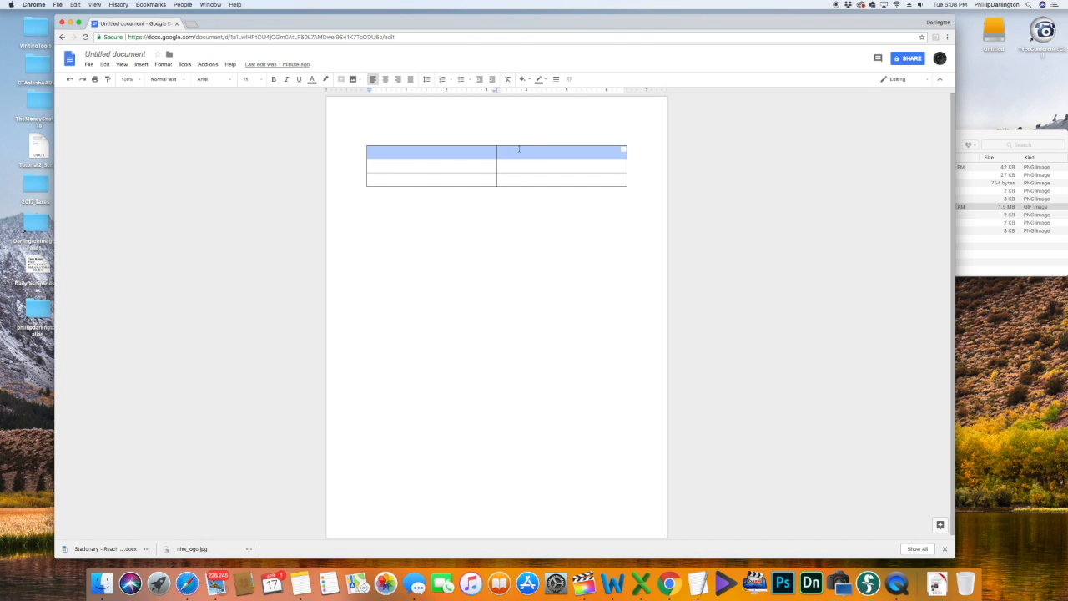
right_click(513, 151)
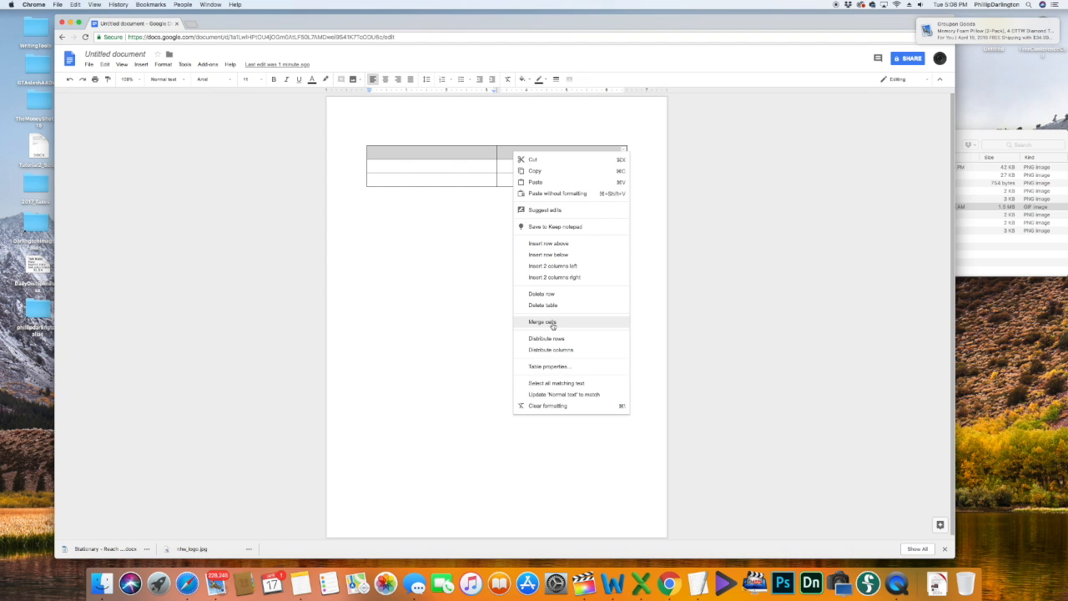
left_click(552, 323)
left_click(781, 285)
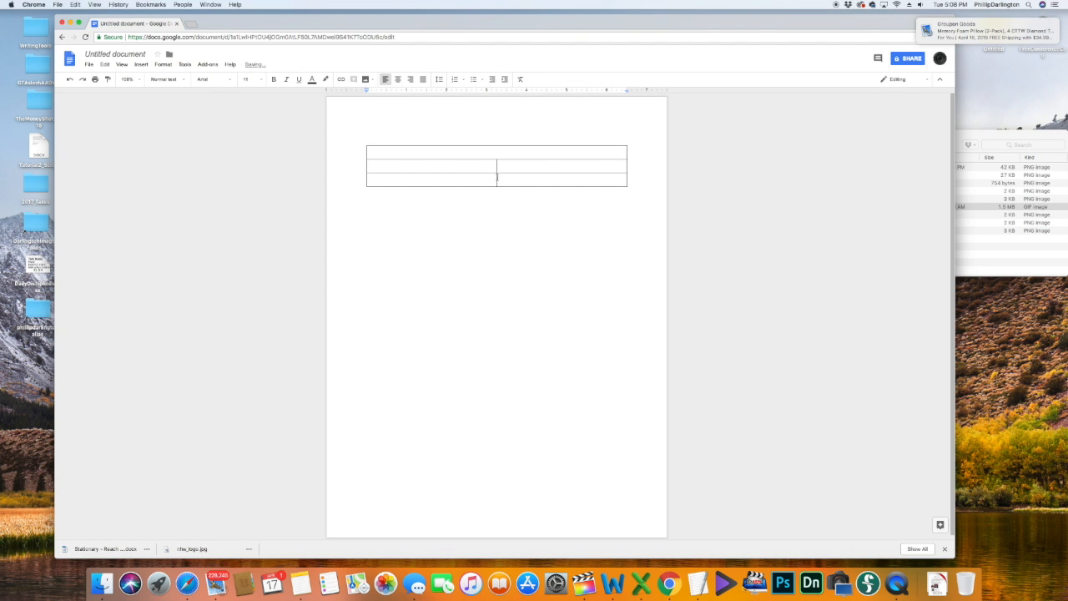
left_click(461, 155)
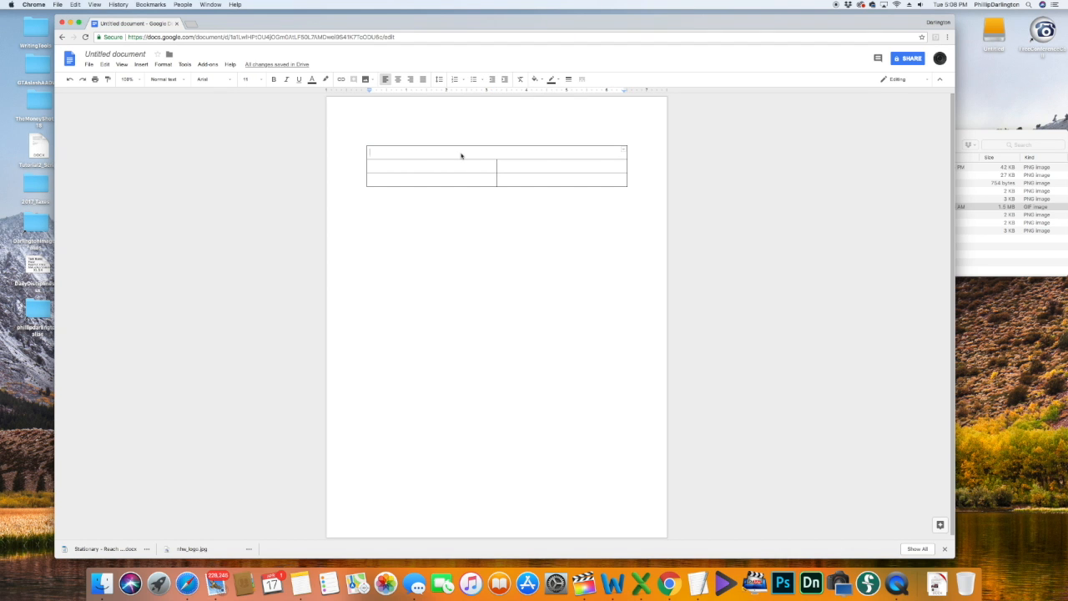
Step: Upload DiNewLogo_v2.png into the merged top cell and shrink the logo
left_click(141, 64)
mouse_move(154, 79)
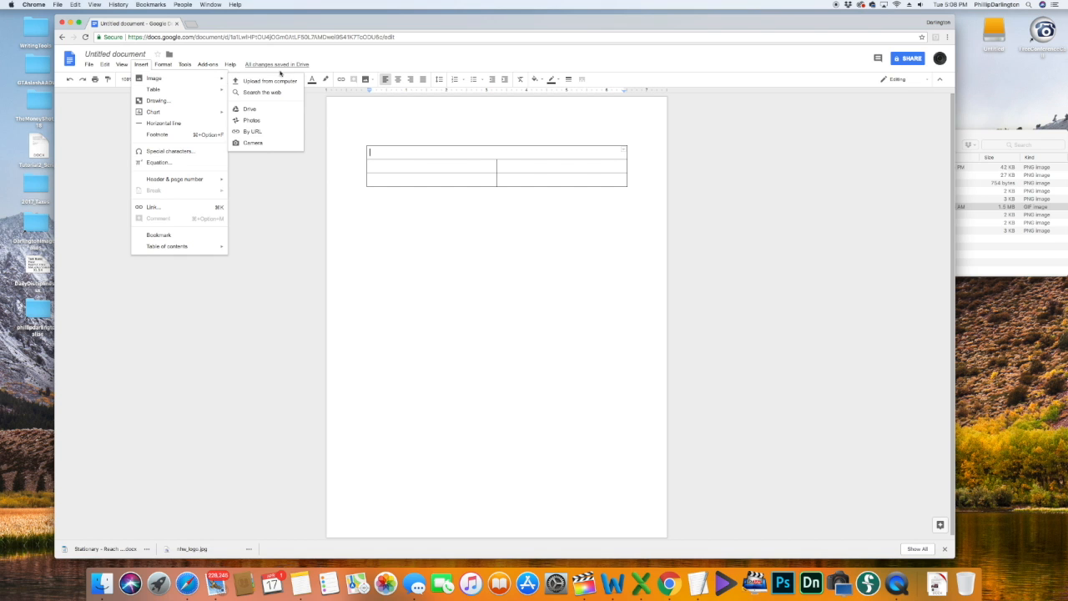
left_click(237, 80)
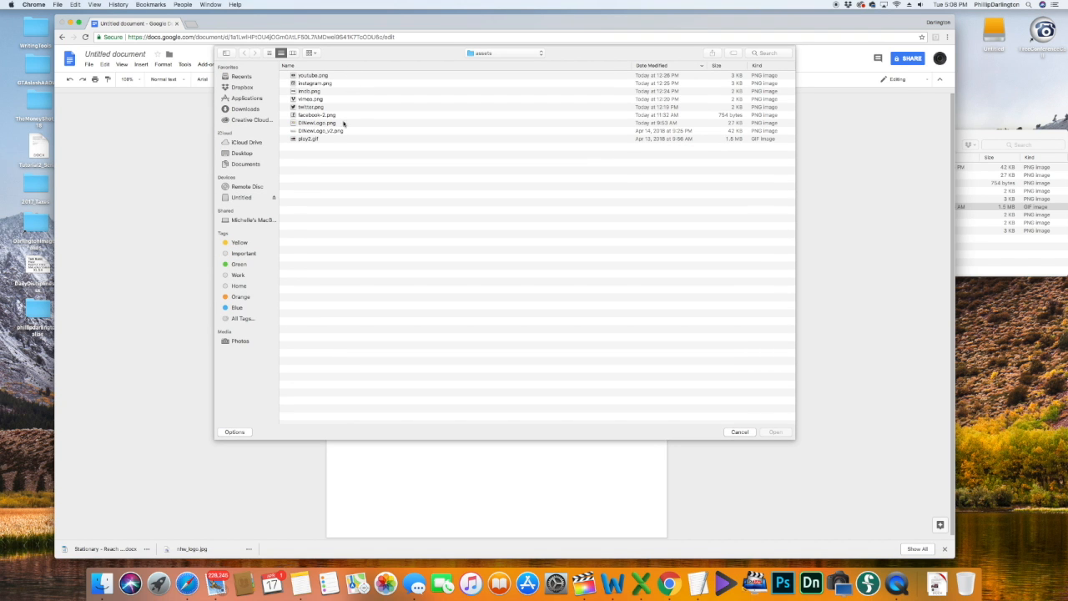
left_click(311, 131)
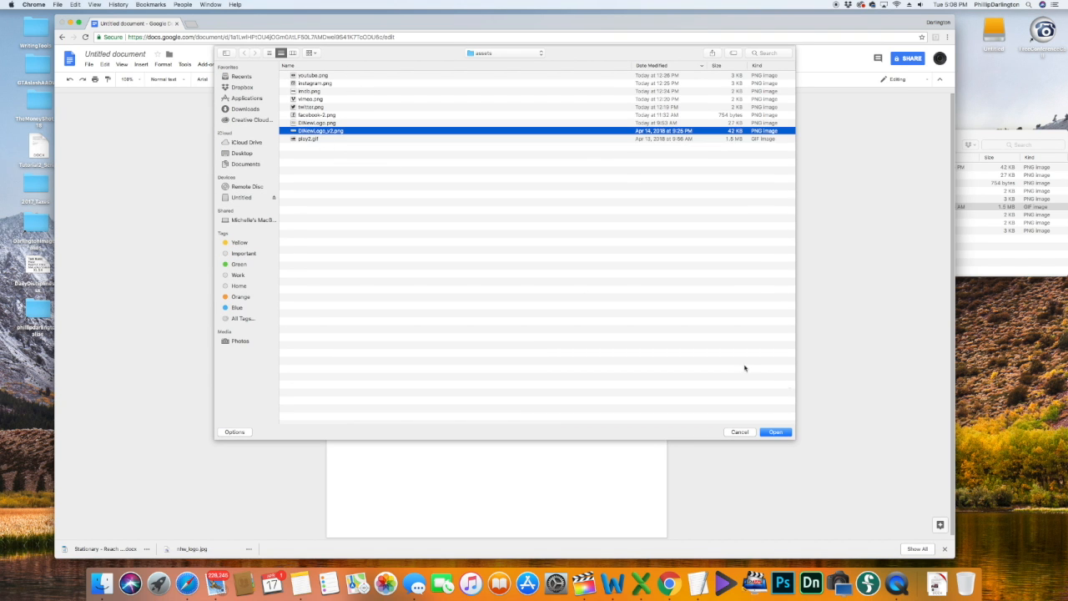
left_click(769, 433)
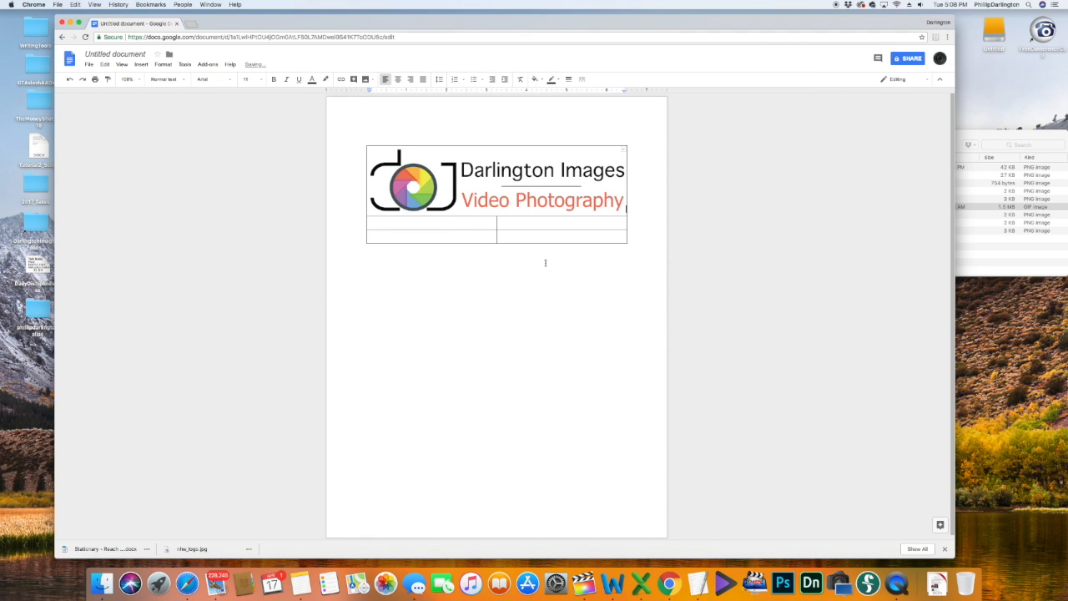
left_click(608, 211)
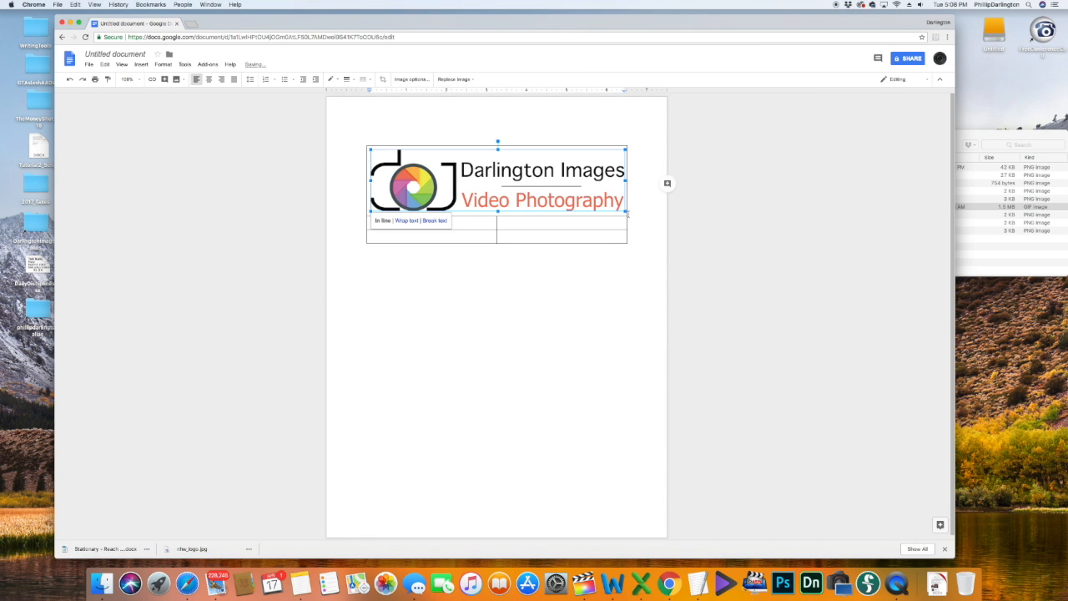
left_click_drag(625, 213, 472, 121)
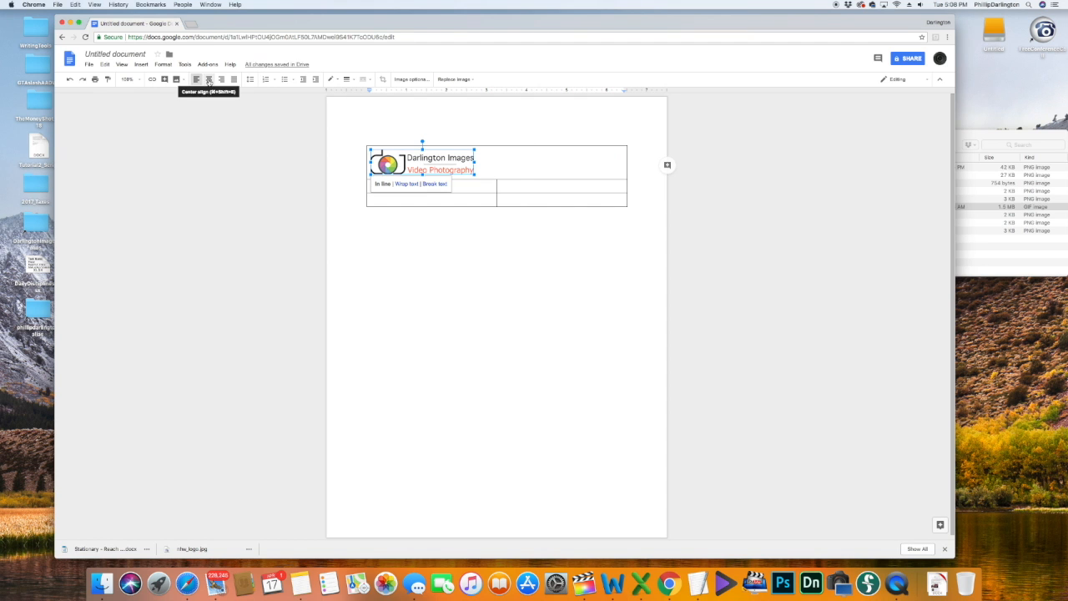
Step: Centre the logo and type 'Let Us Tell Your Business Story' on a new line below it
left_click(209, 80)
left_click(555, 176)
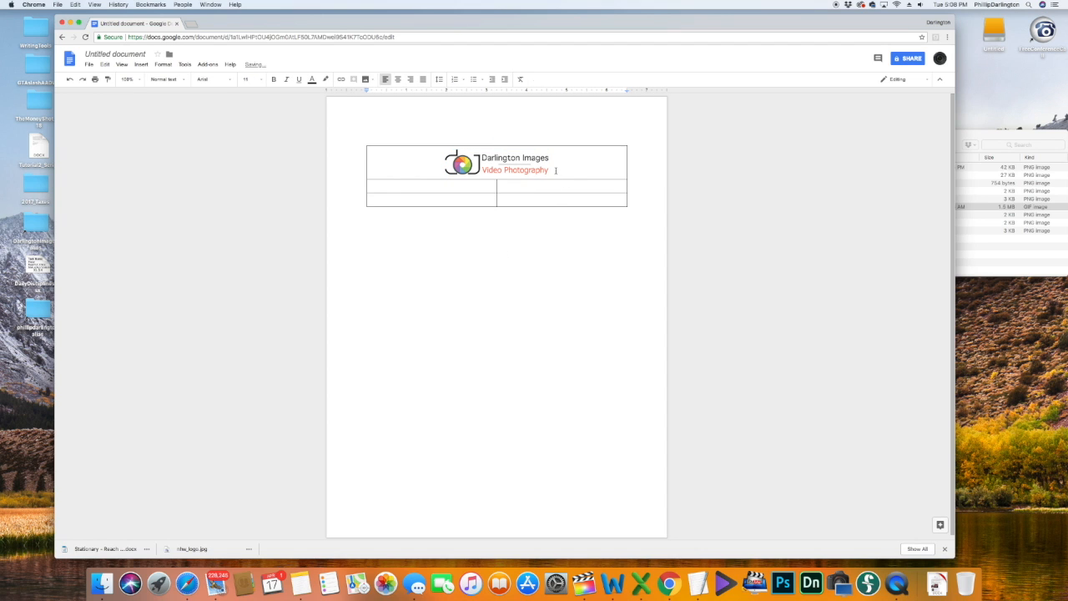
left_click(555, 170)
key("Return")
type("Let Us Tel")
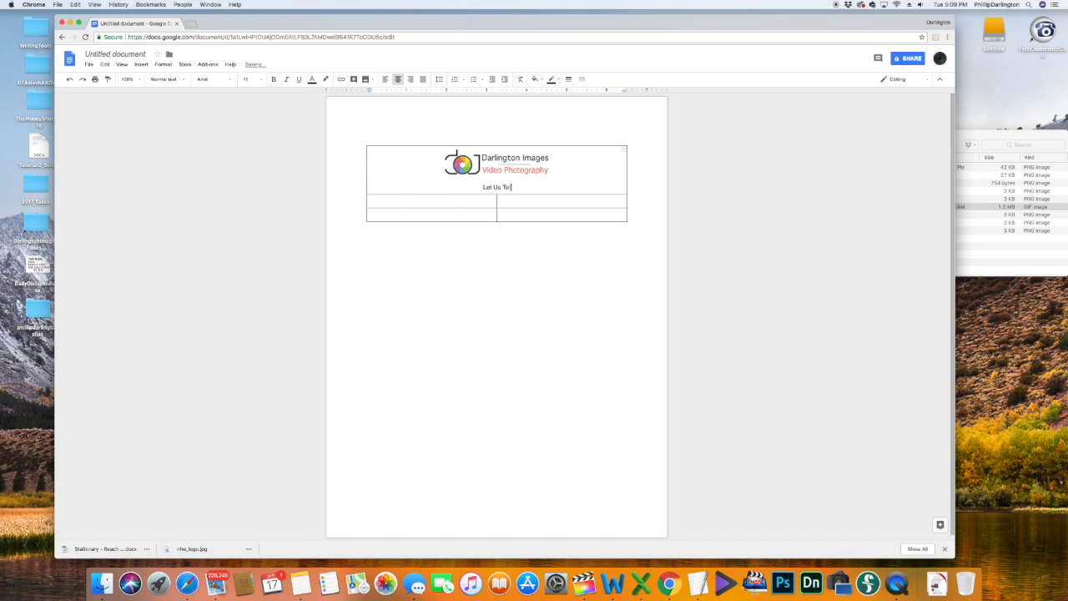
type("l Your Business Story")
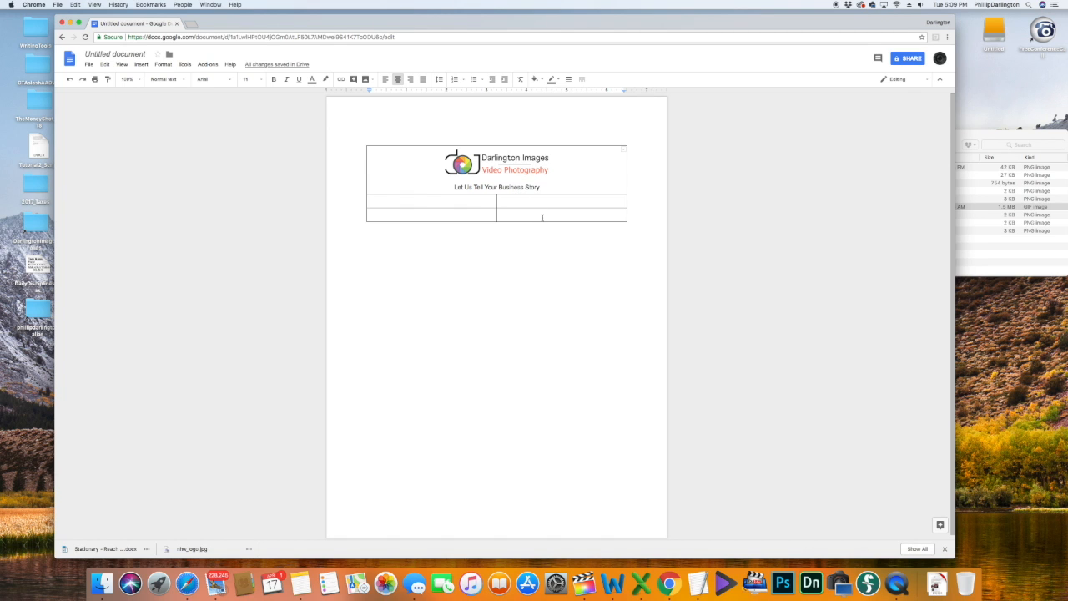
key("super+a")
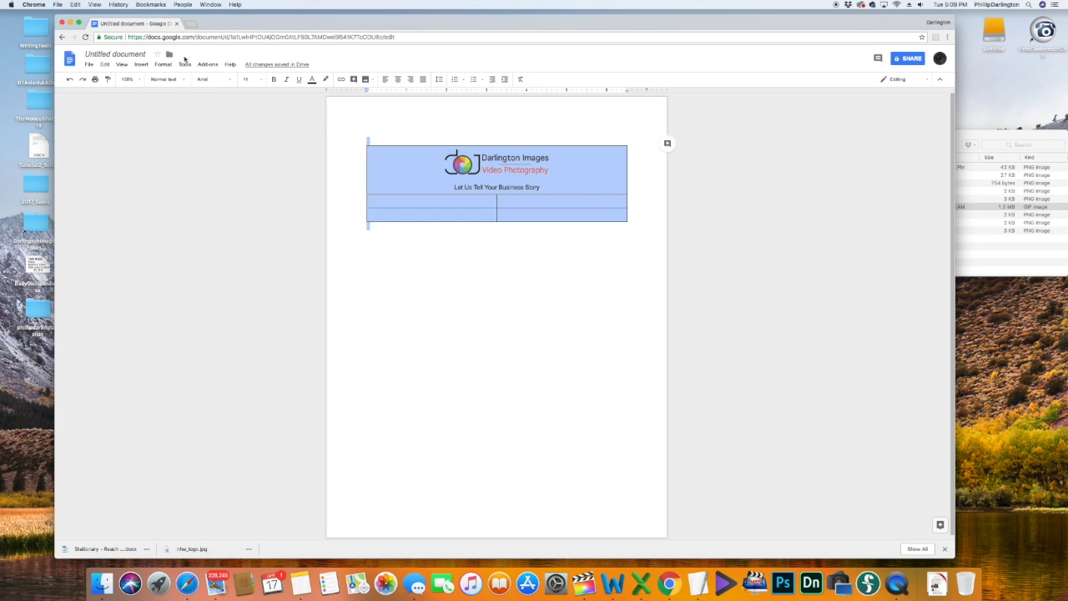
Step: Set all content to Verdana and add the phone number on a new line
left_click(229, 80)
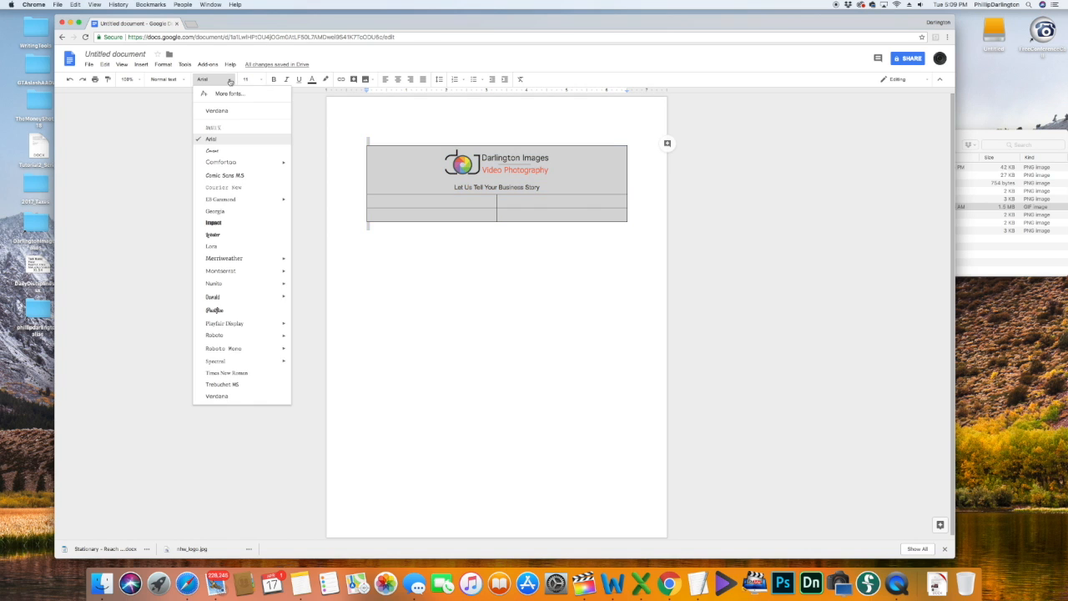
left_click(219, 397)
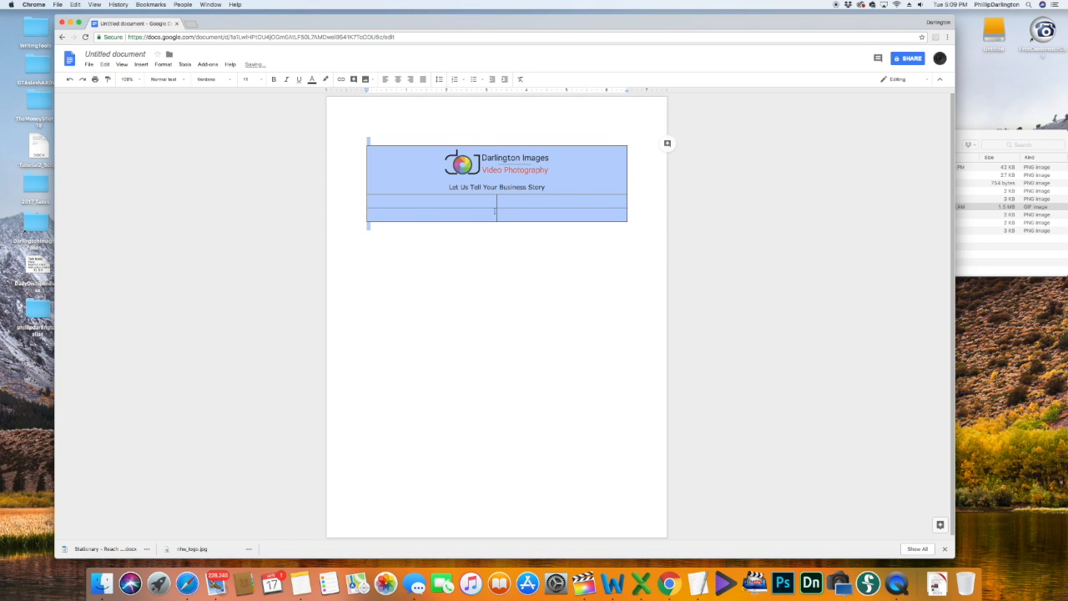
left_click(574, 187)
key("Return")
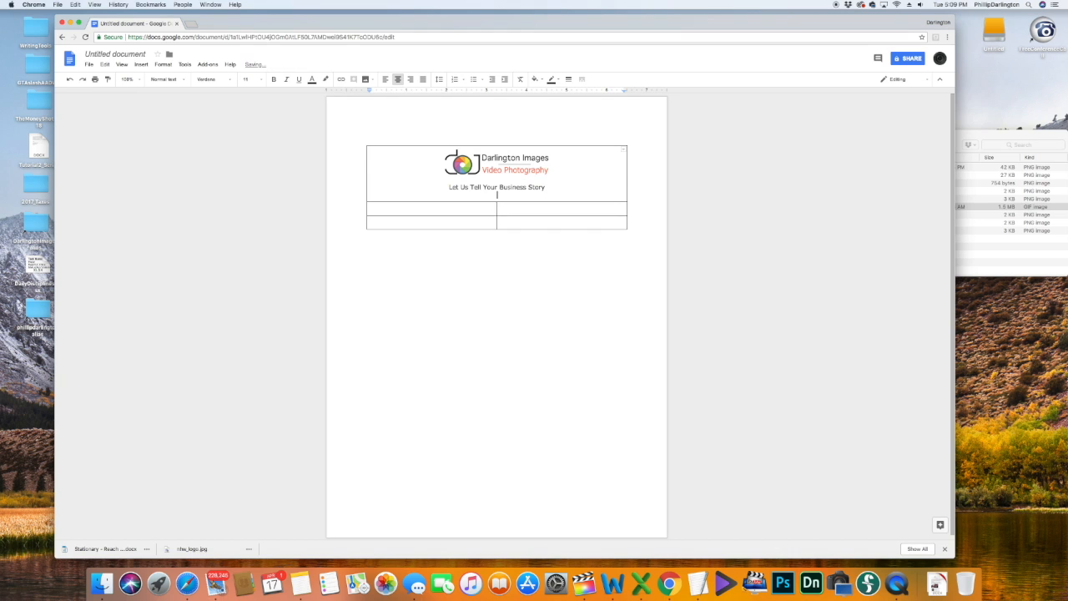
Step: Add the line 'Wondering what to do with those great promotional videos?' with 'great' in bold
key("Return")
type("W")
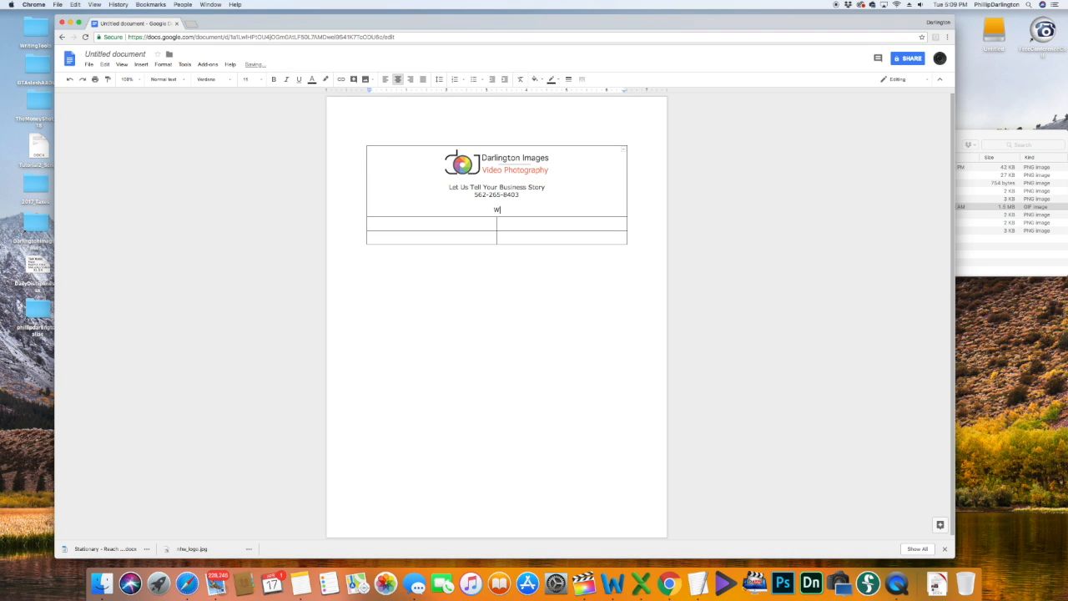
type("oodlan")
key("BackSpace")
key("BackSpace")
key("BackSpace")
key("BackSpace")
key("BackSpace")
type("ndering what to do with those g")
key("BackSpace")
key("super+b")
type("great")
key("super+b")
type("promotional videos?")
left_click(371, 224)
left_click_drag(371, 223, 622, 223)
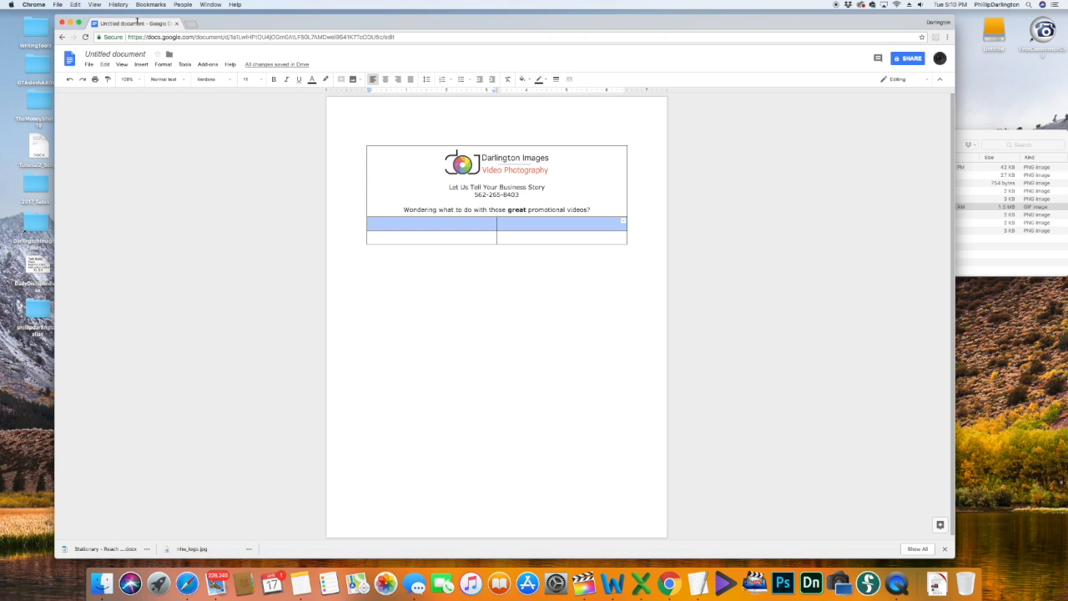
Step: Merge the selected second-row cells into one using Format > Table > Merge cells
left_click(104, 64)
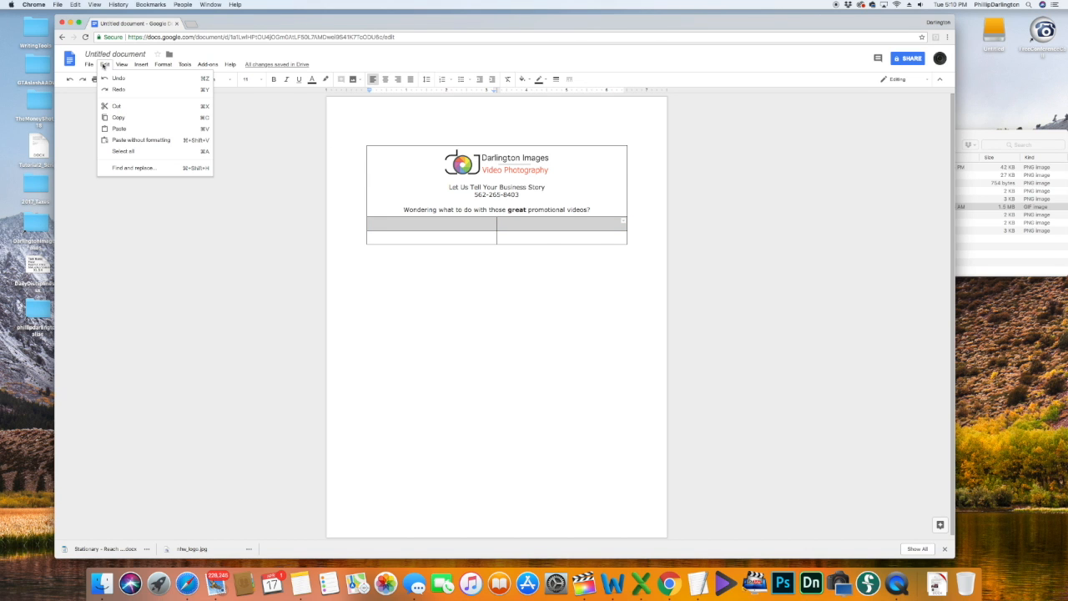
mouse_move(165, 65)
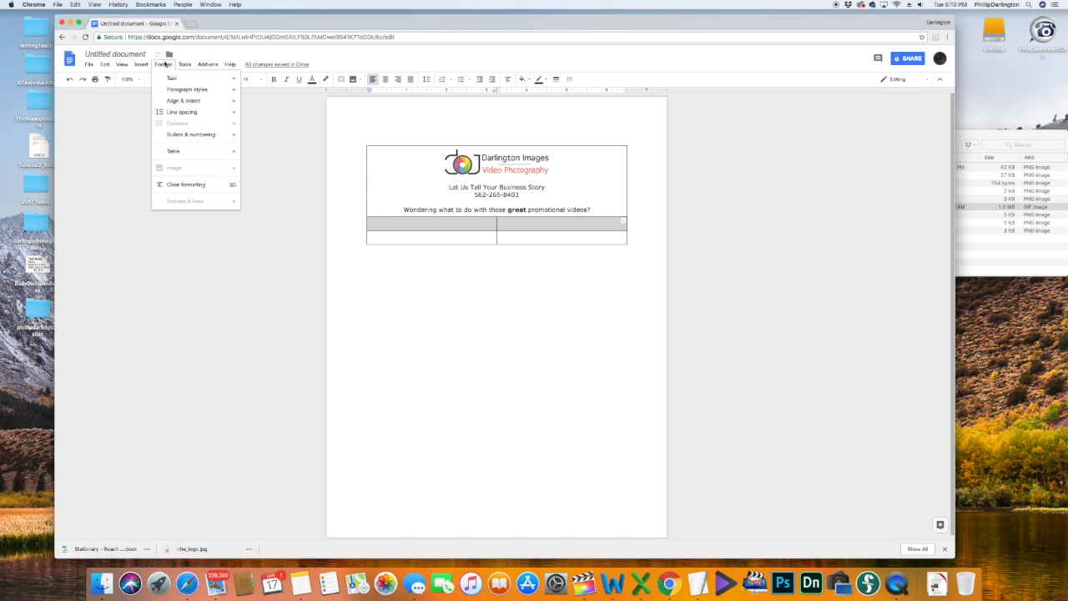
mouse_move(180, 112)
mouse_move(178, 152)
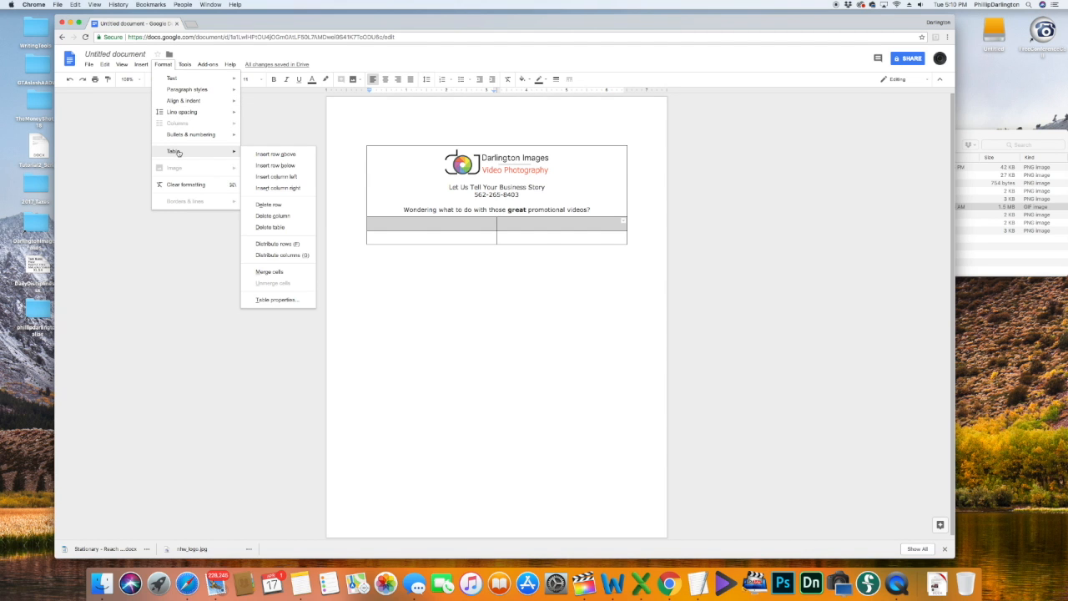
left_click(267, 271)
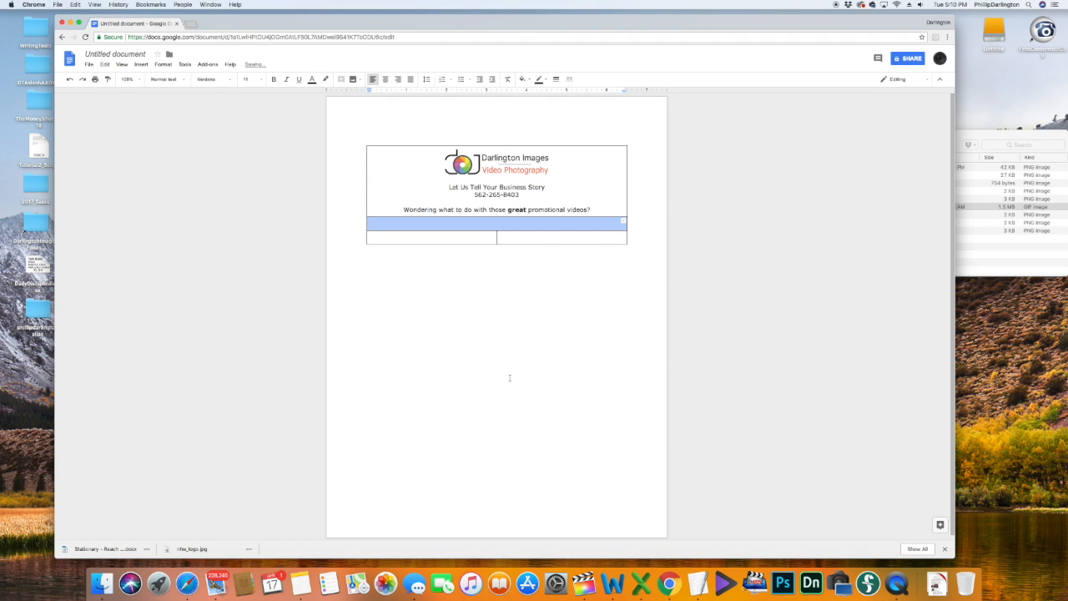
Step: Type 'Check out this email stationary tutorial' into the merged cell and select it
left_click(504, 225)
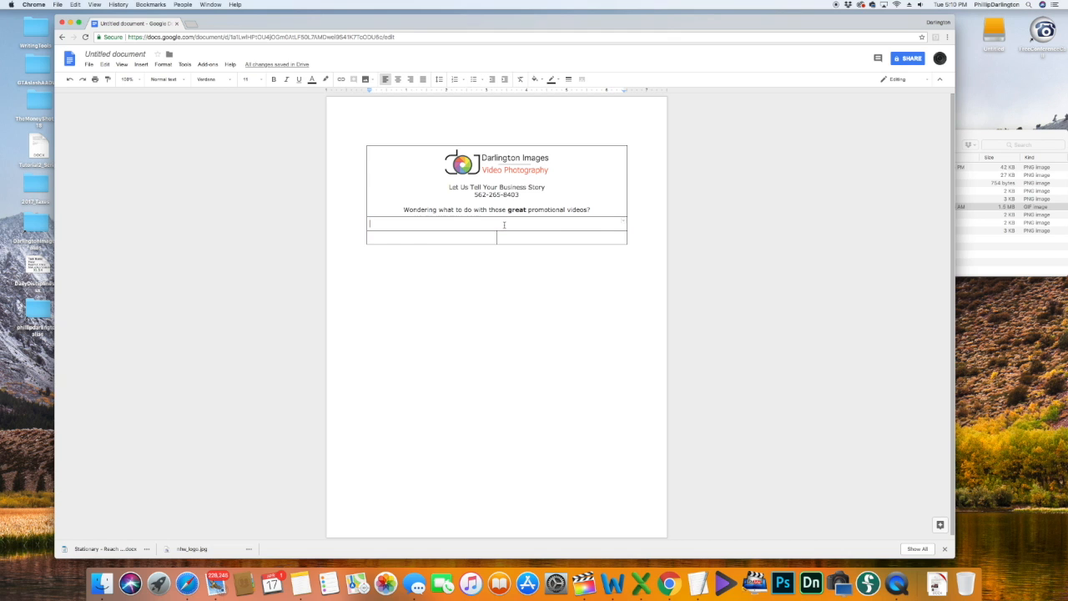
type("Check out this em")
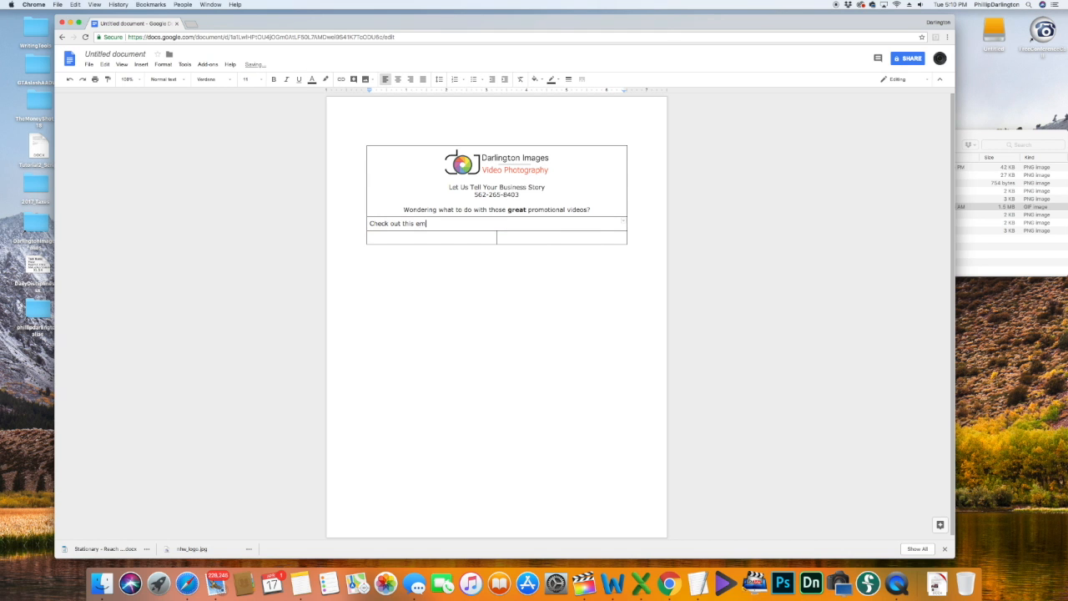
type("ail stationary tutorial")
left_click(371, 237)
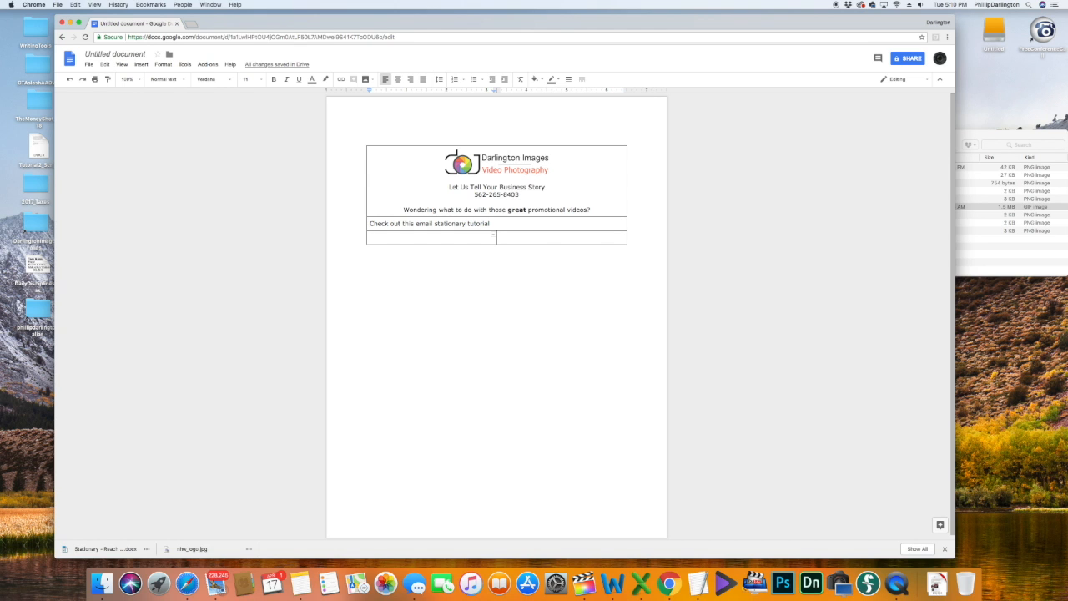
key("shift+Tab")
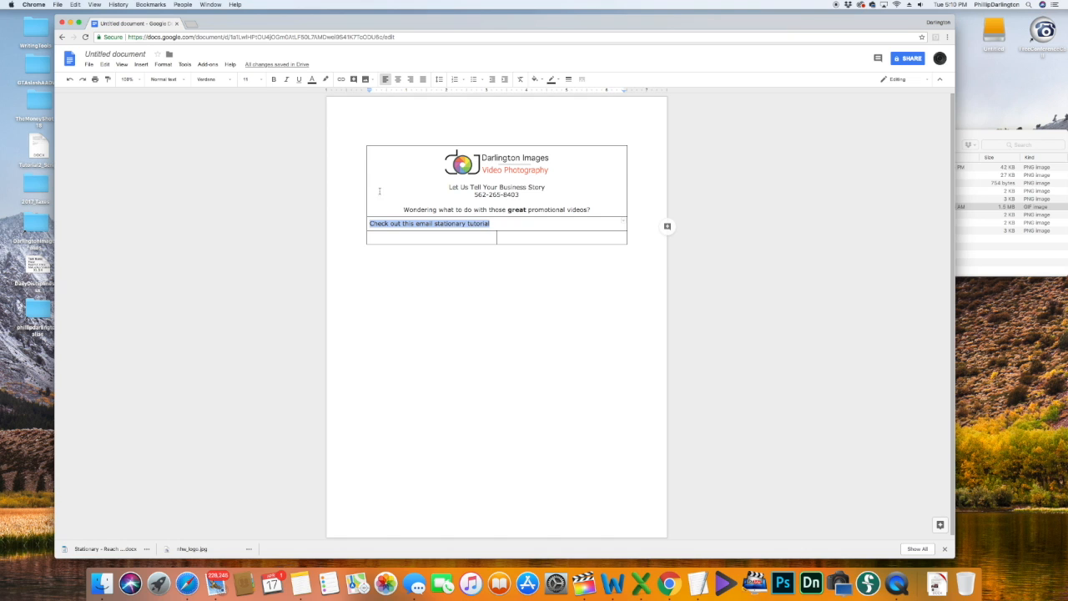
Step: Centre the tutorial line and set its font size to 18
left_click(398, 79)
left_click(250, 80)
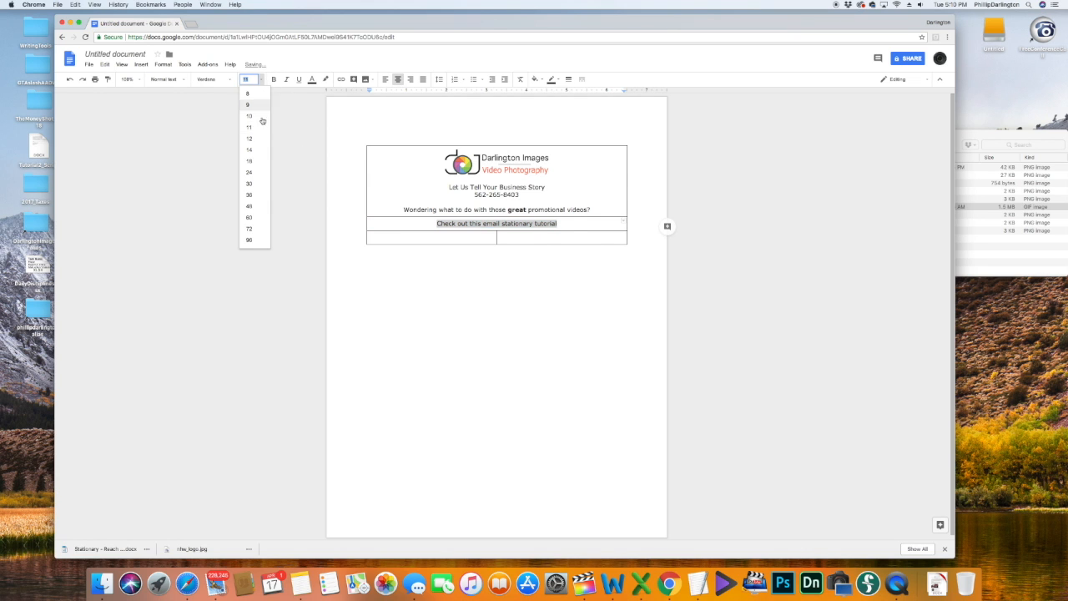
left_click(256, 151)
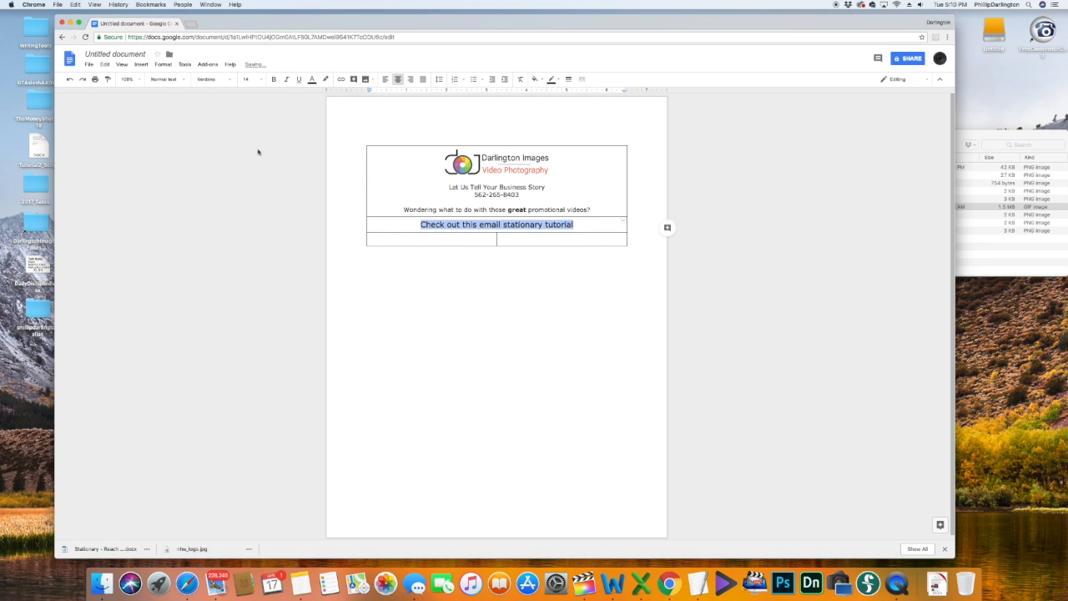
left_click(262, 81)
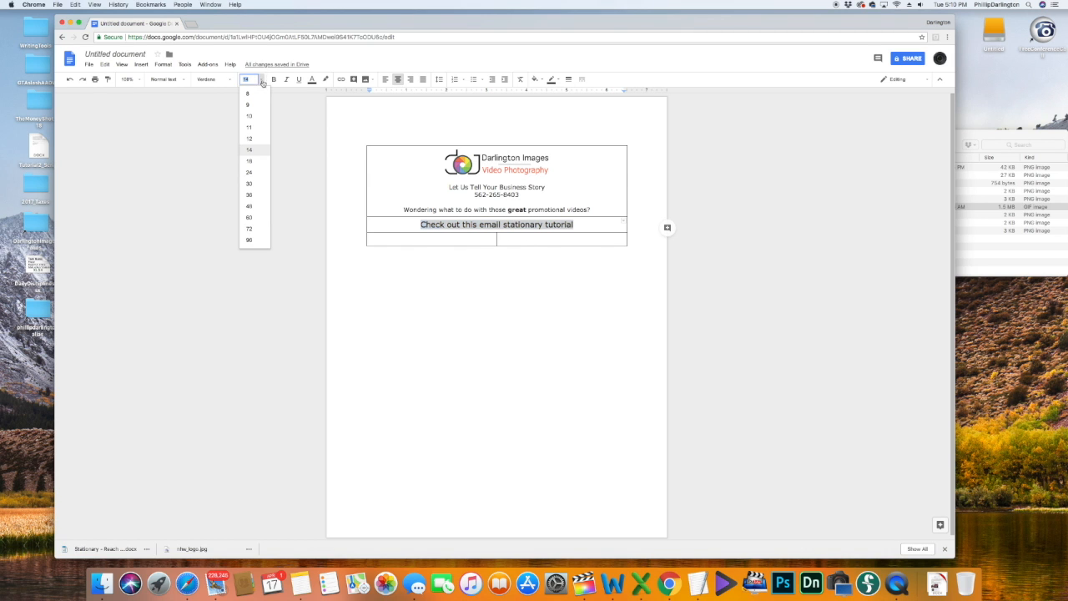
left_click(253, 161)
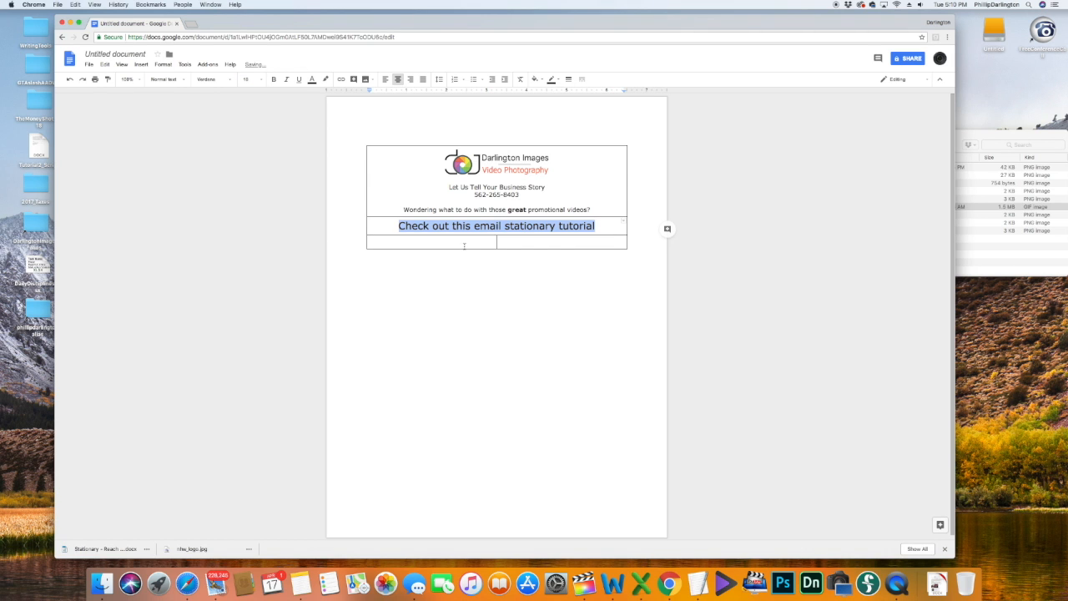
Step: Add a new empty row to the table and select both of its cells
left_click(498, 242)
key("Tab")
left_click(475, 243)
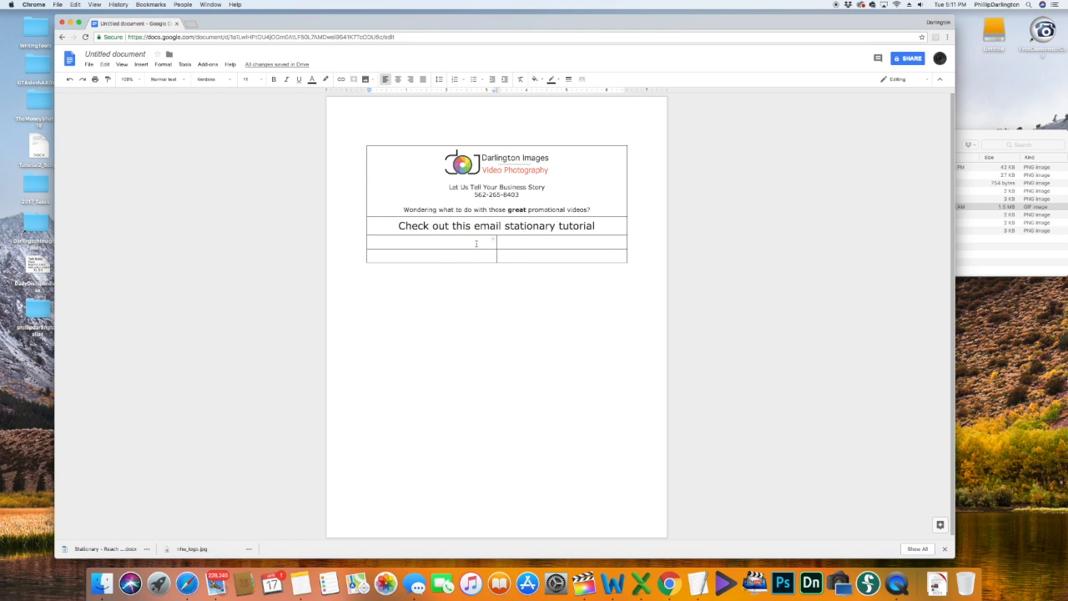
left_click_drag(492, 240, 624, 240)
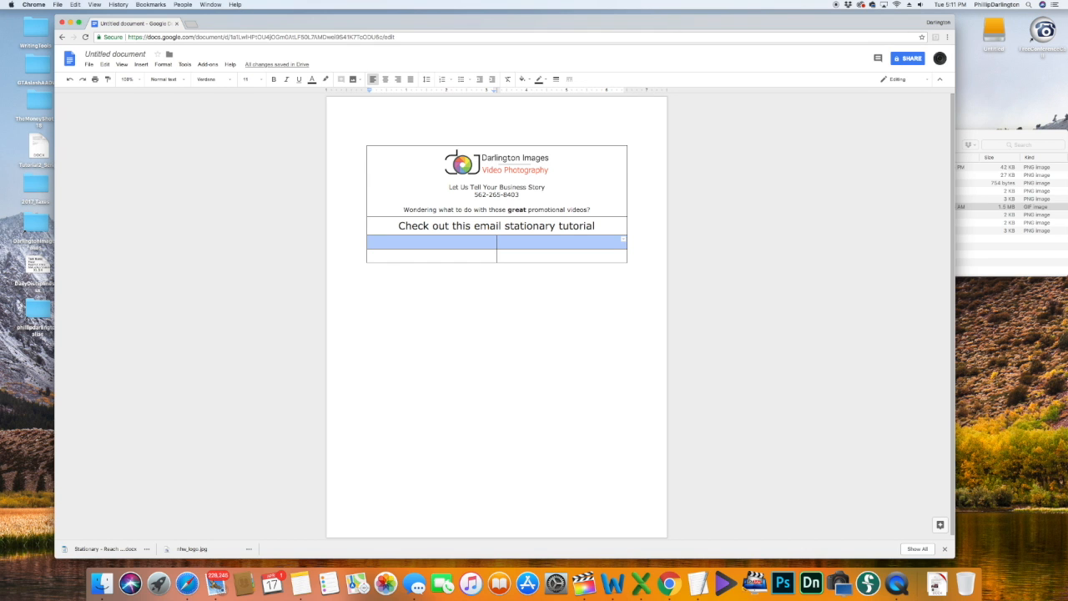
Step: Merge the new row into one cell and paste the email greeting and body paragraphs
right_click(515, 243)
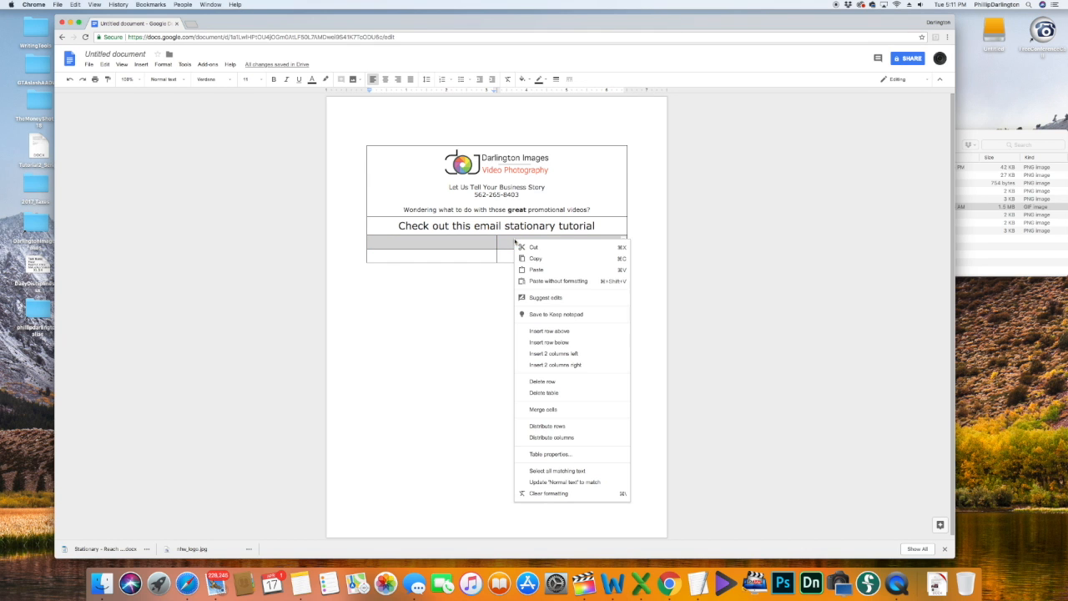
left_click(544, 410)
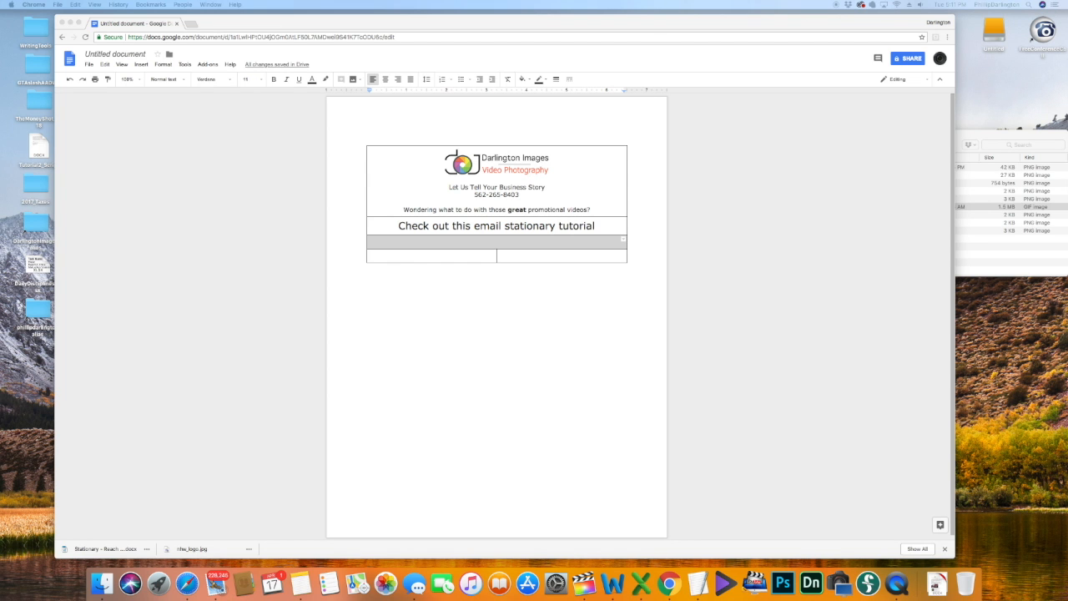
left_click(501, 241)
key("super+v")
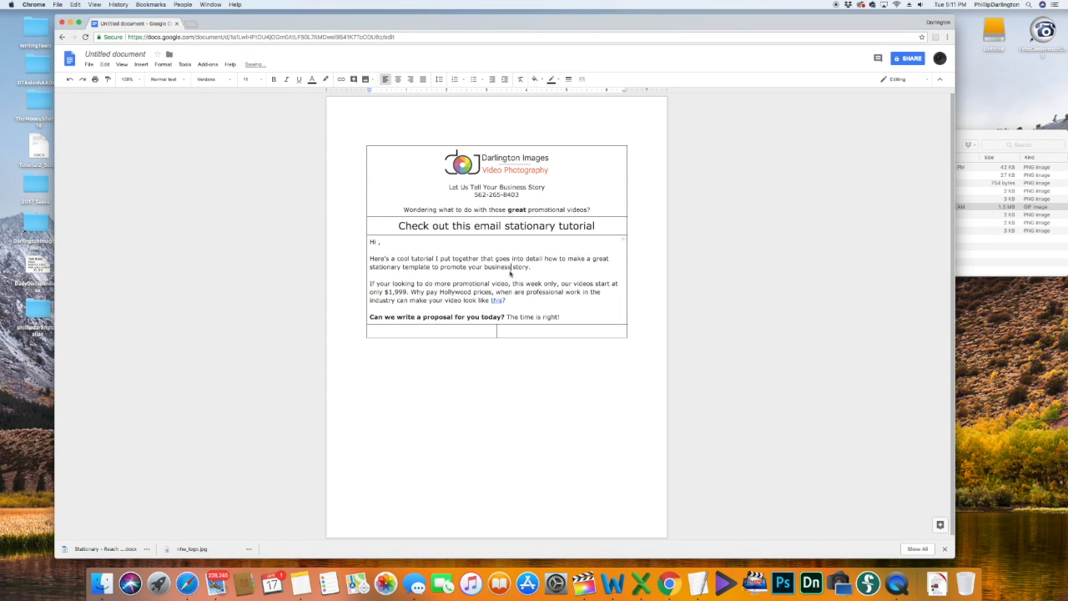
Step: Check the Vimeo link on the word 'this' and select the word 'like' in the email
left_click(503, 229)
left_click(471, 267)
left_click(495, 300)
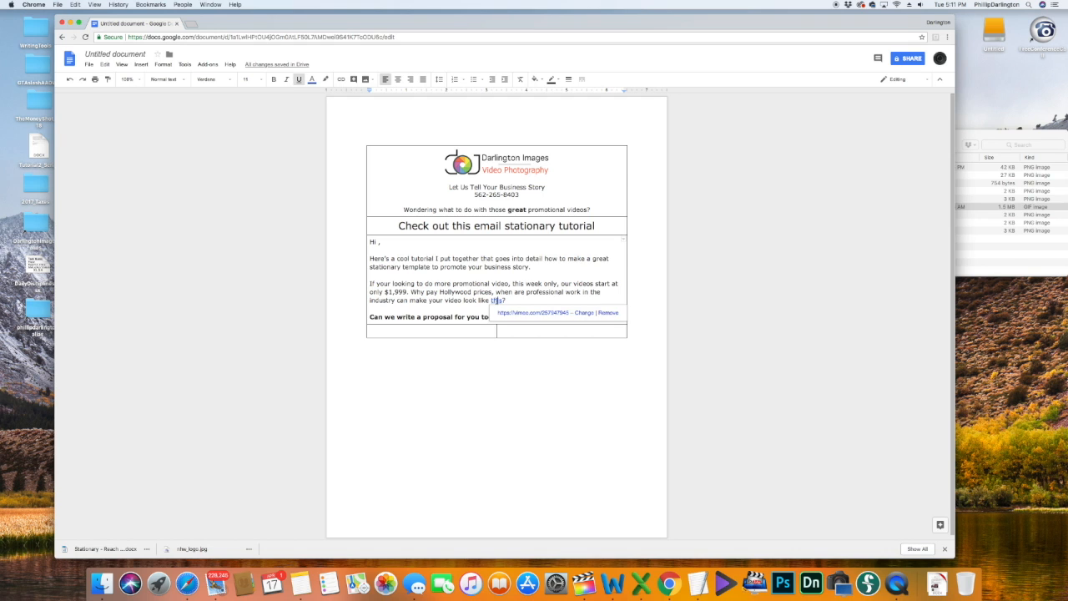
left_click(538, 293)
left_click(508, 300)
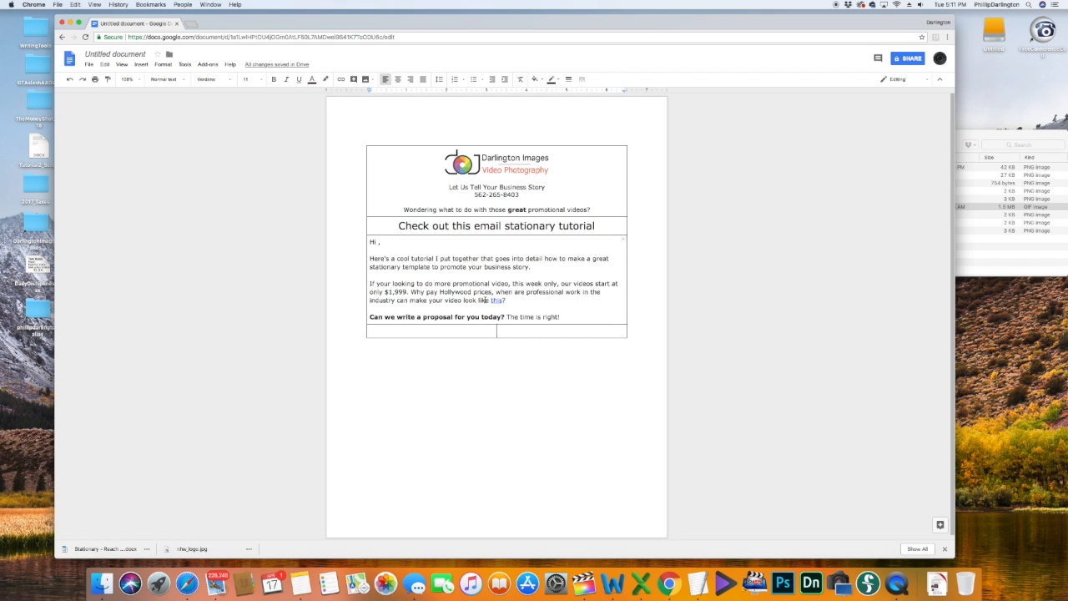
left_click(498, 301)
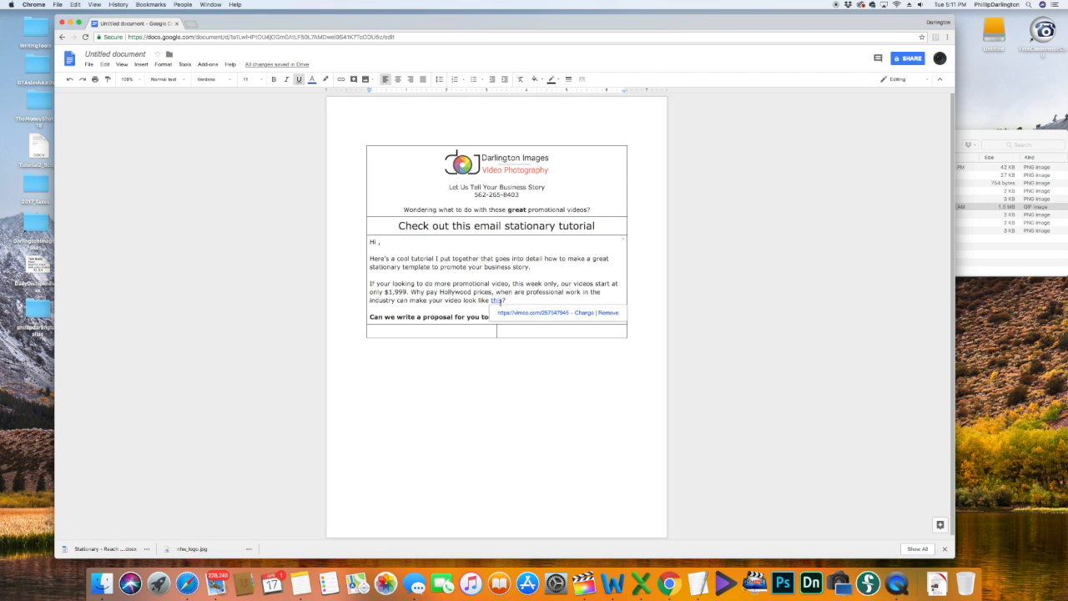
left_click_drag(477, 300, 489, 301)
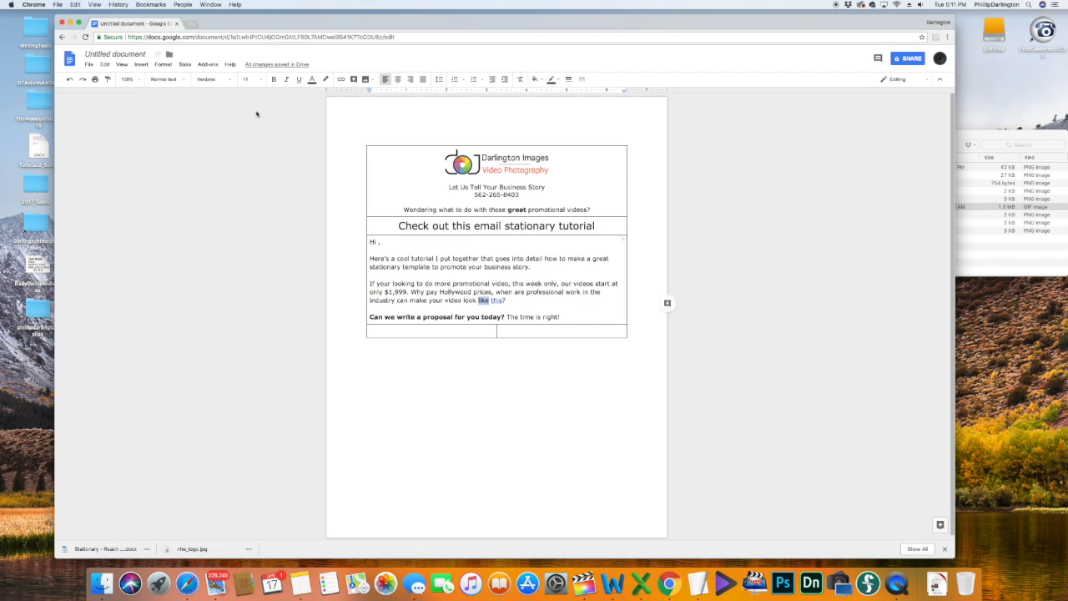
Step: Link the word 'like' to the pasted Vimeo URL
left_click(341, 81)
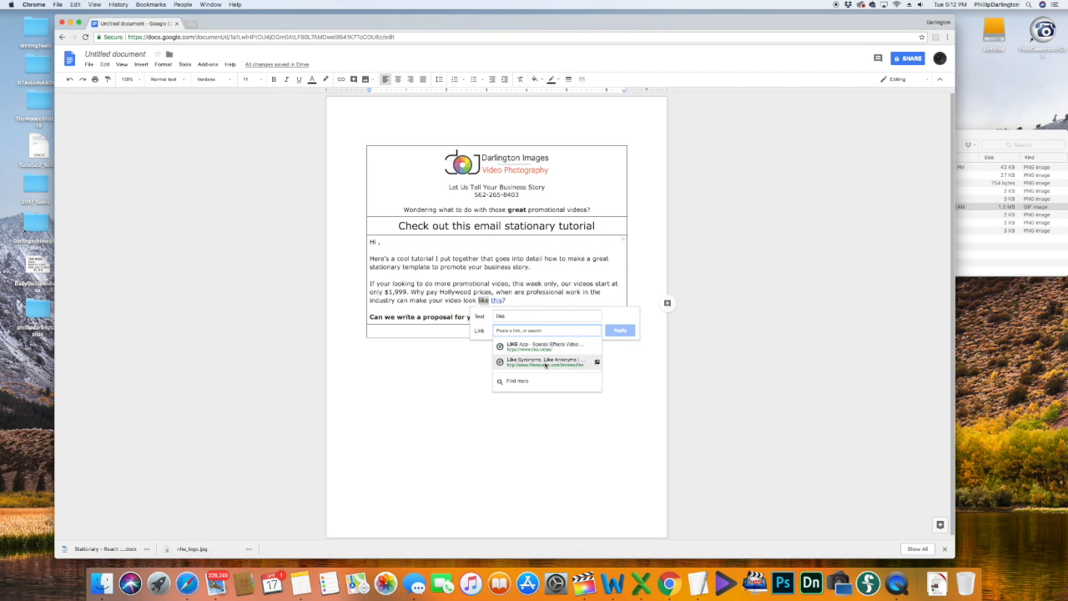
left_click(545, 360)
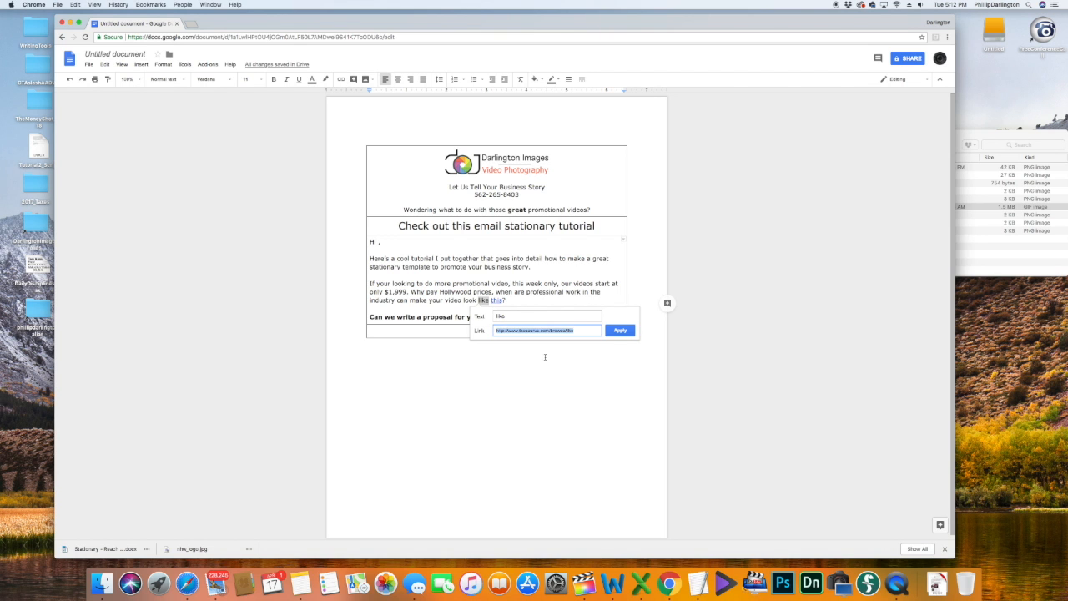
key("super+v")
left_click(620, 330)
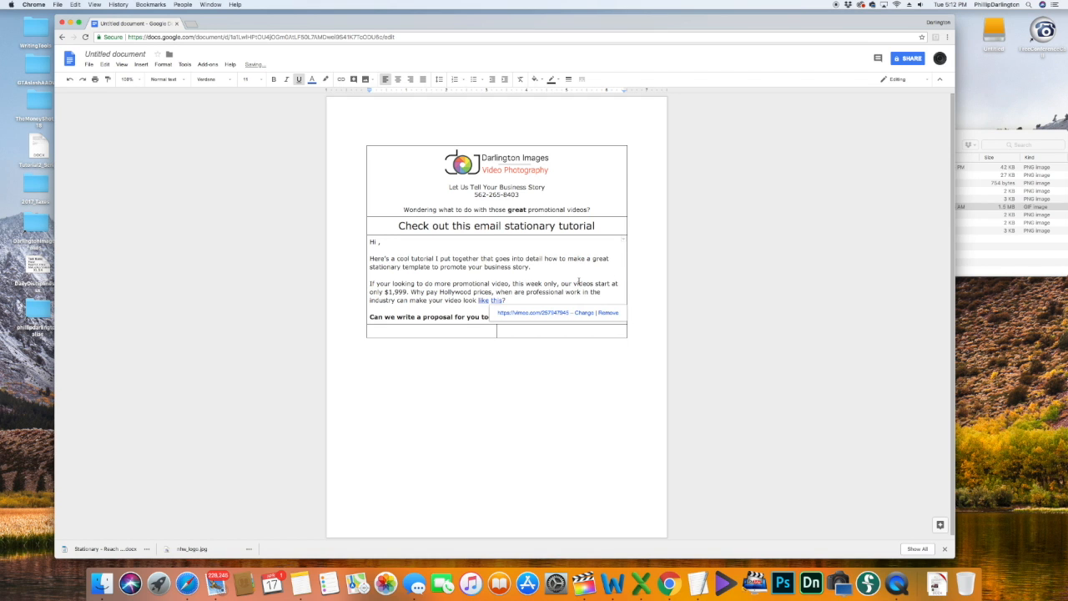
left_click(559, 300)
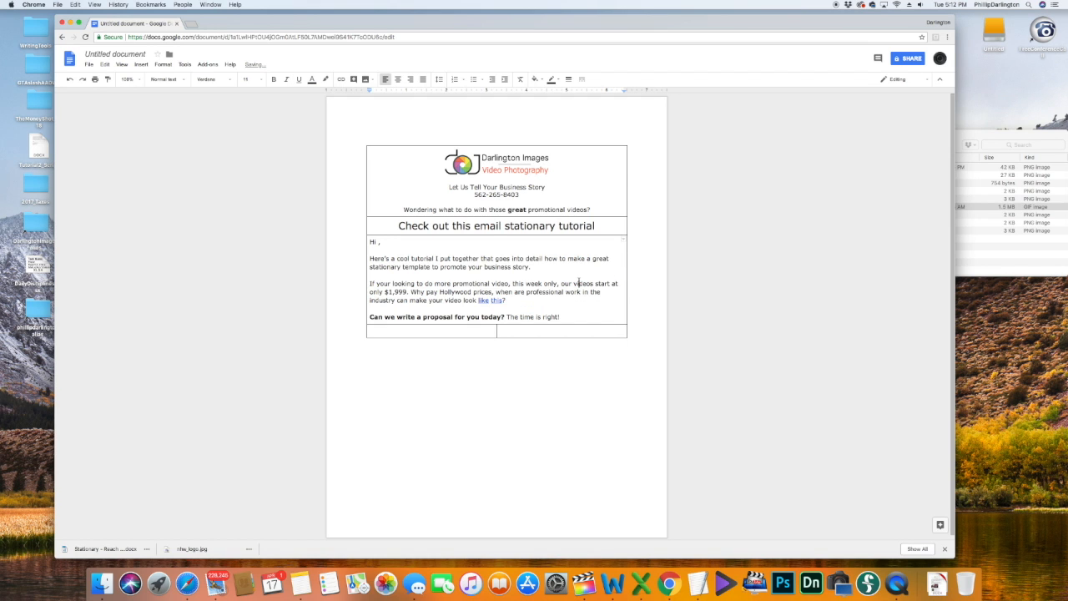
Step: Remove the link from 'like' and confirm only 'this' keeps its link
double_click(484, 301)
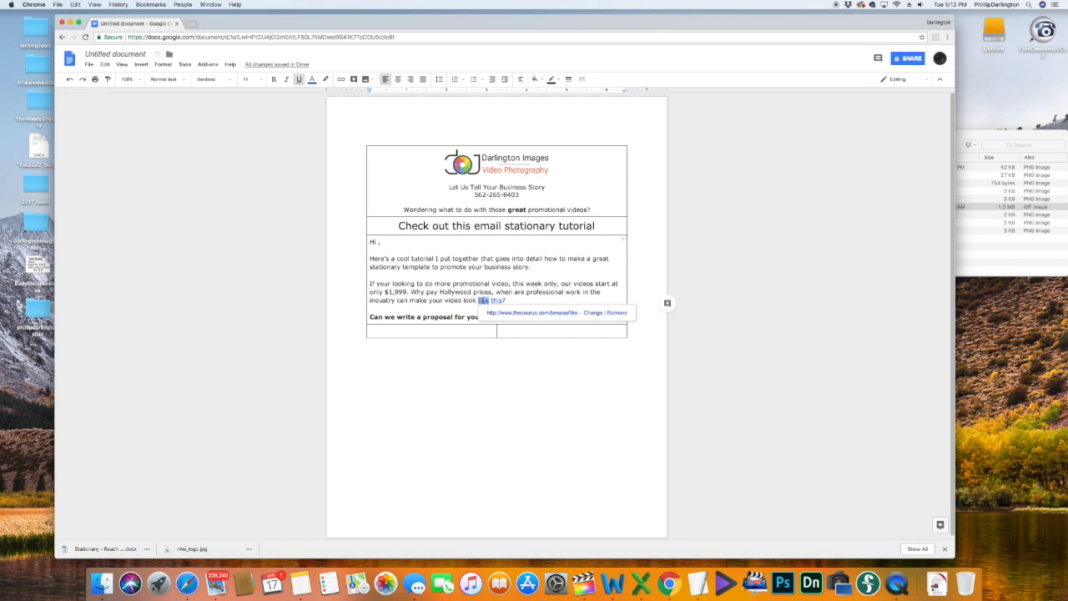
left_click(618, 312)
left_click(540, 308)
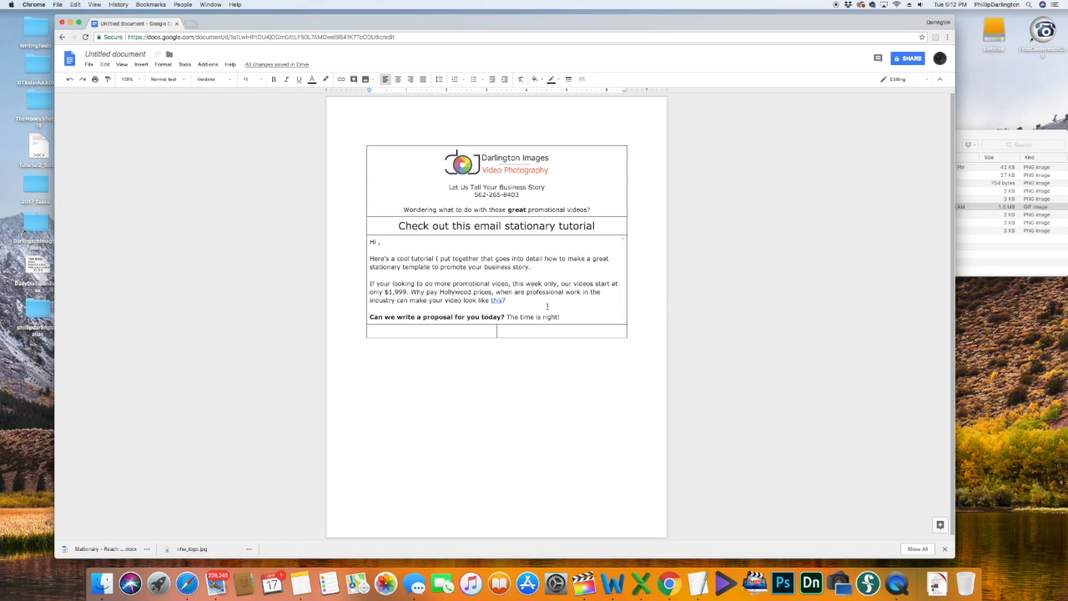
left_click(496, 300)
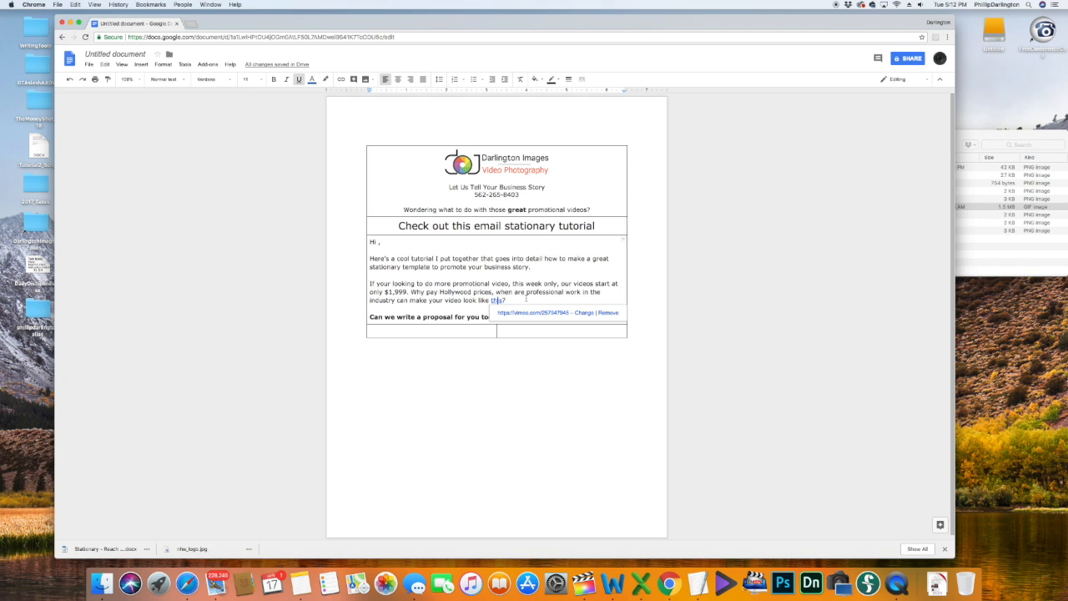
left_click(551, 302)
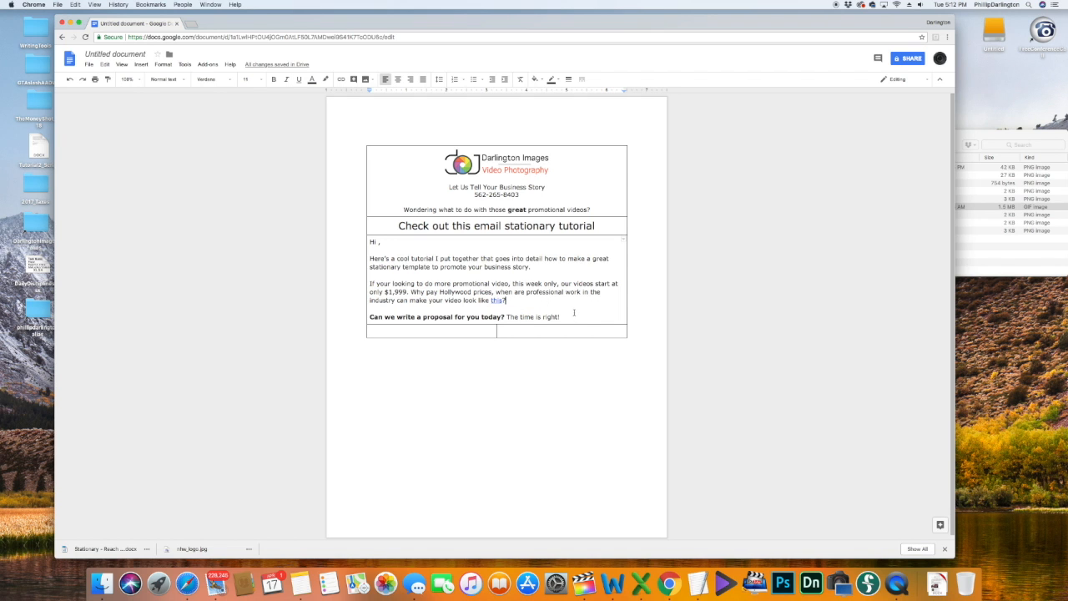
Step: Select a few words in the bold question line, then deselect them
left_click(488, 317)
left_click_drag(443, 317, 481, 317)
left_click(410, 317)
left_click(513, 317)
Step: Add a row below the last table cell and merge its two cells
left_click(564, 330)
key("Tab")
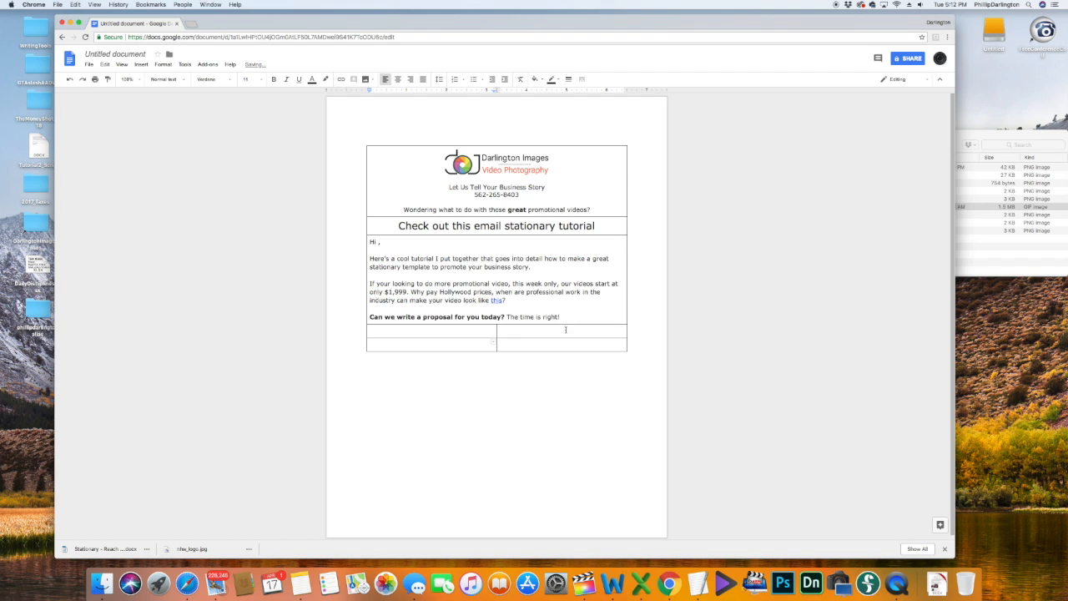
left_click_drag(485, 332, 513, 331)
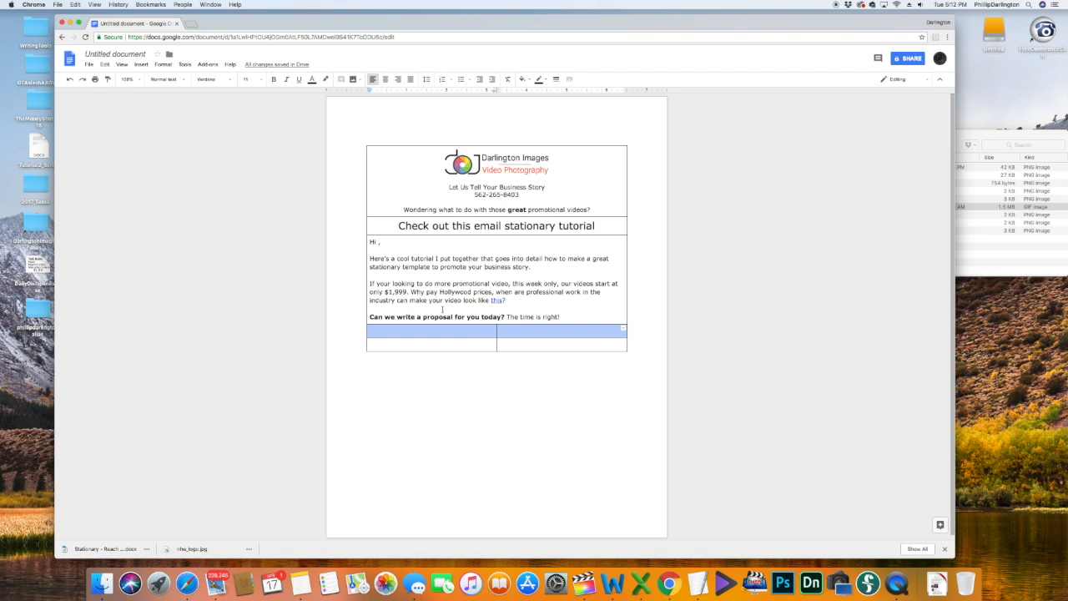
right_click(475, 334)
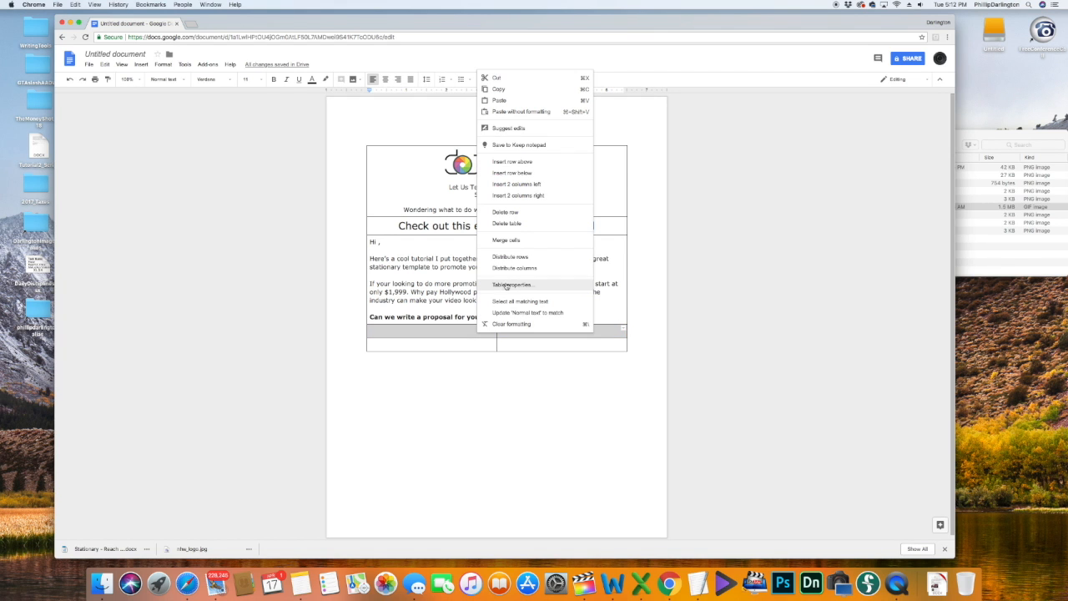
left_click(509, 241)
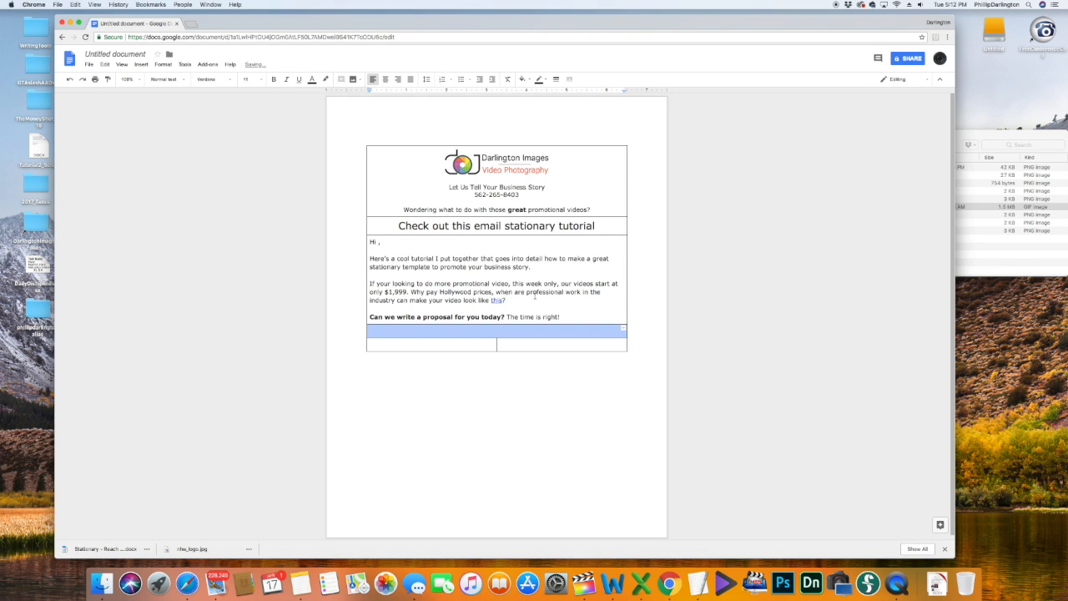
left_click(518, 329)
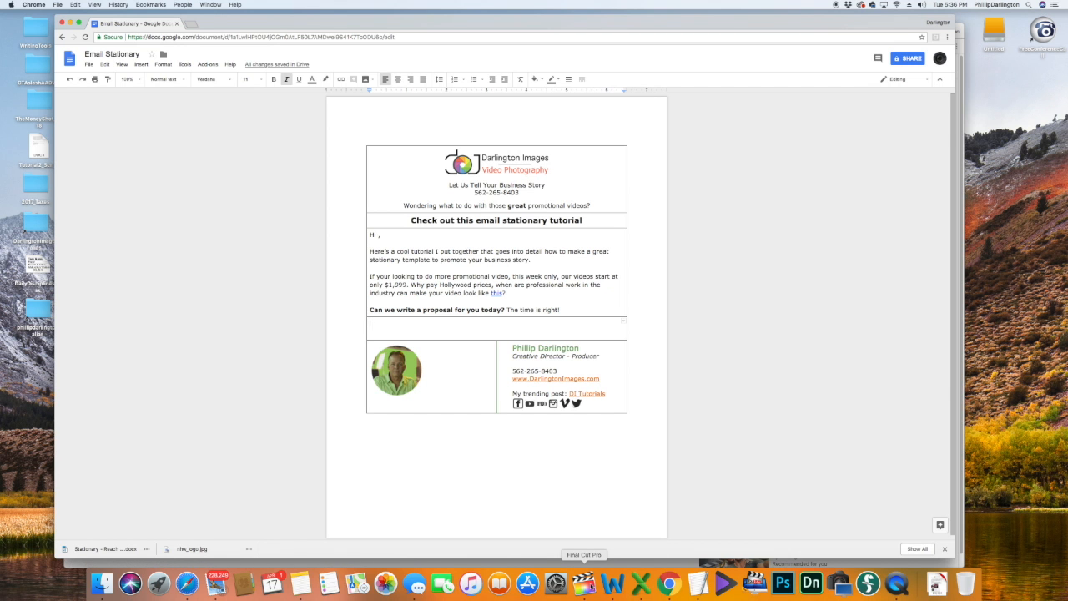
Step: Hide Chrome and bring up the EmailSignaturesWithVideo project in Final Cut Pro
key("super+h")
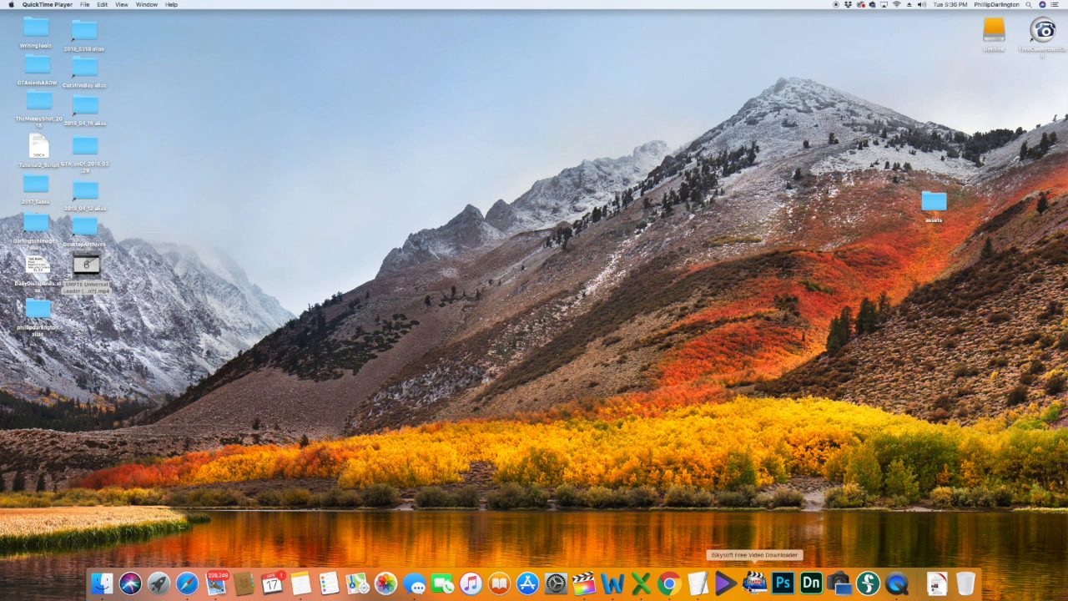
left_click(584, 584)
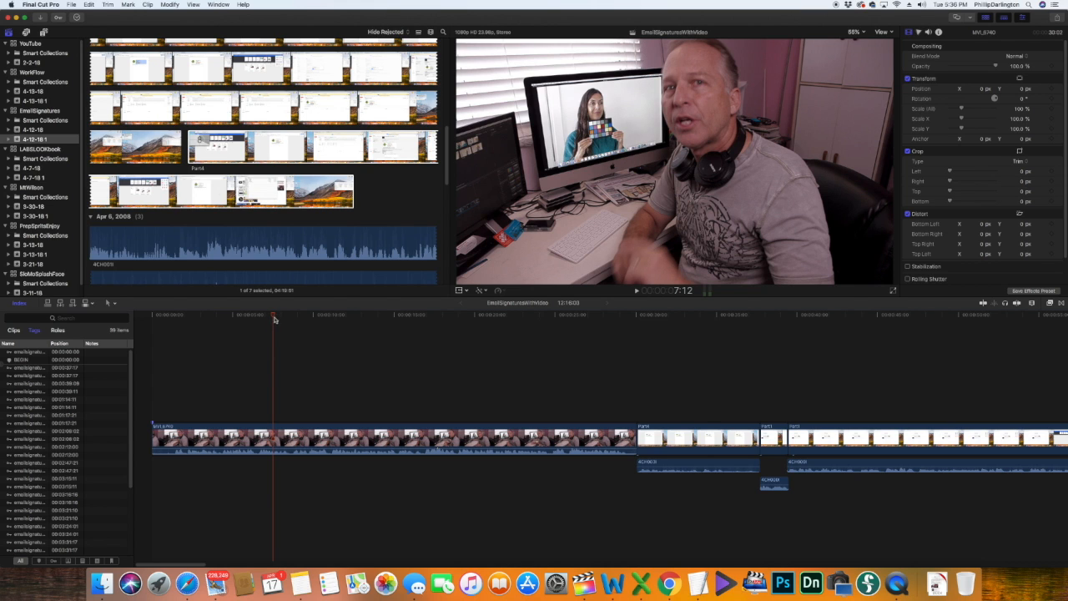
Step: Play the project from the timeline start to review the opening clip
left_click(271, 317)
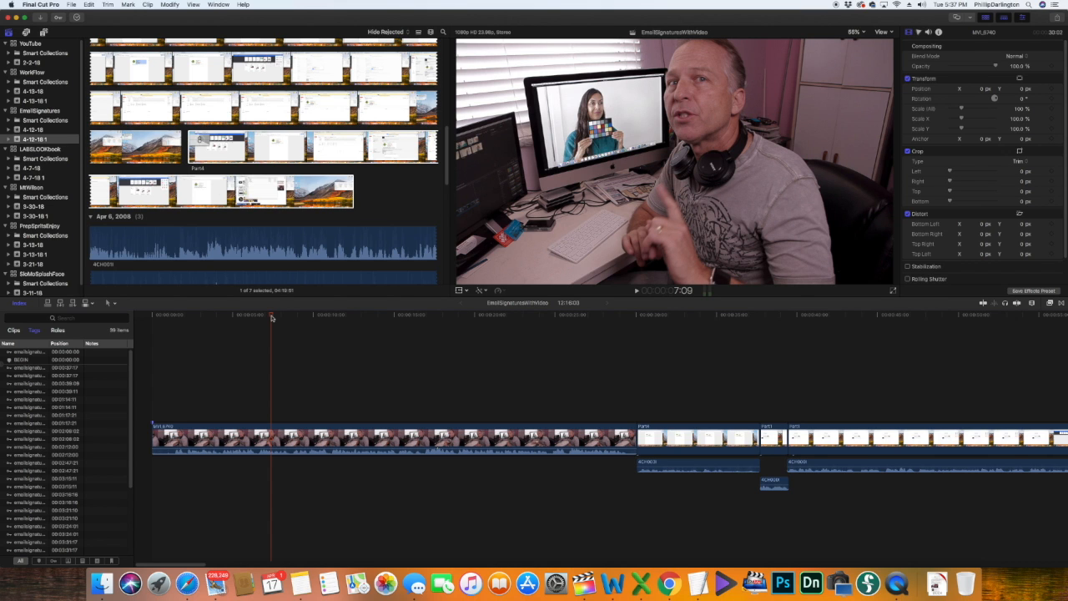
key("Home")
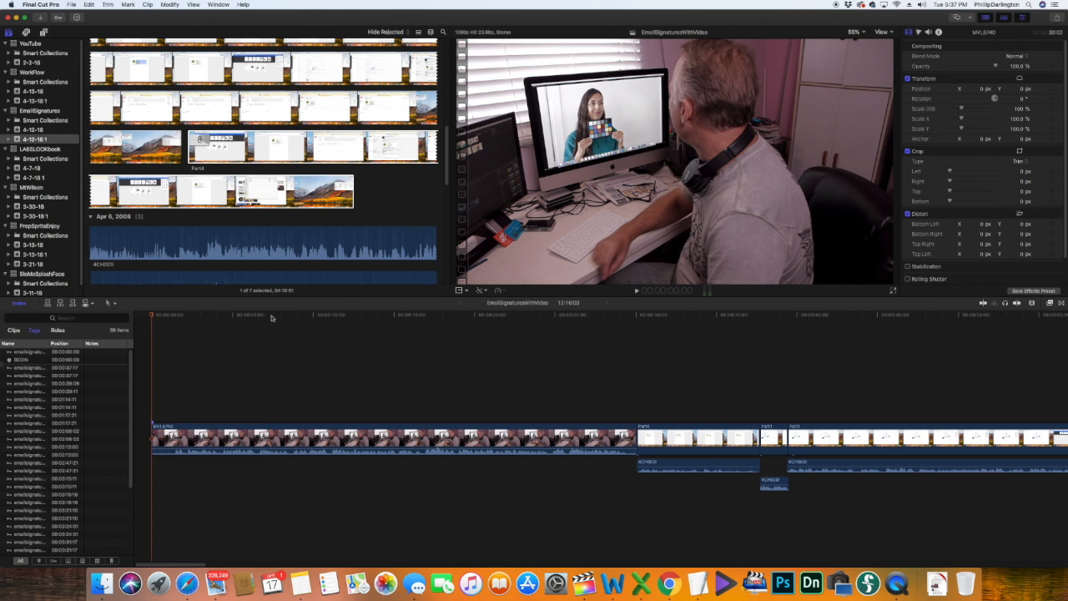
key("space")
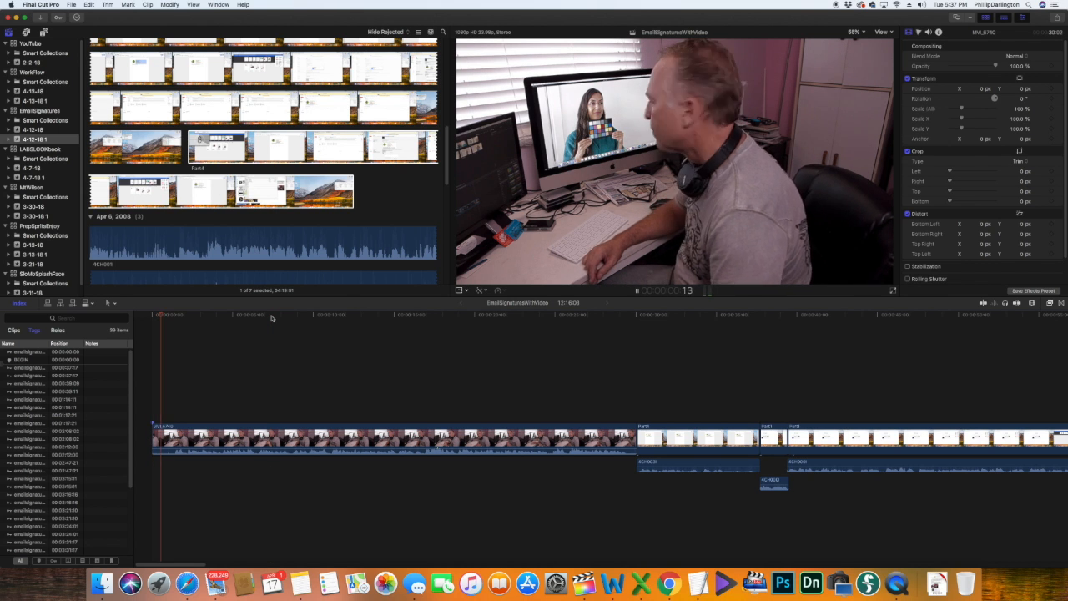
key("space")
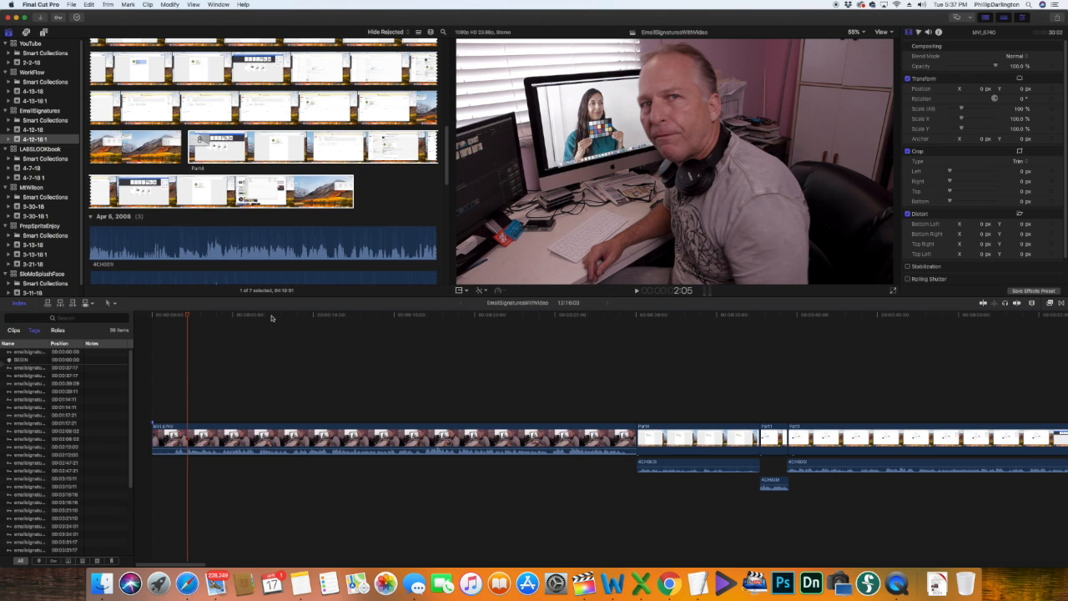
key("XF86AudioRaiseVolume")
key("space")
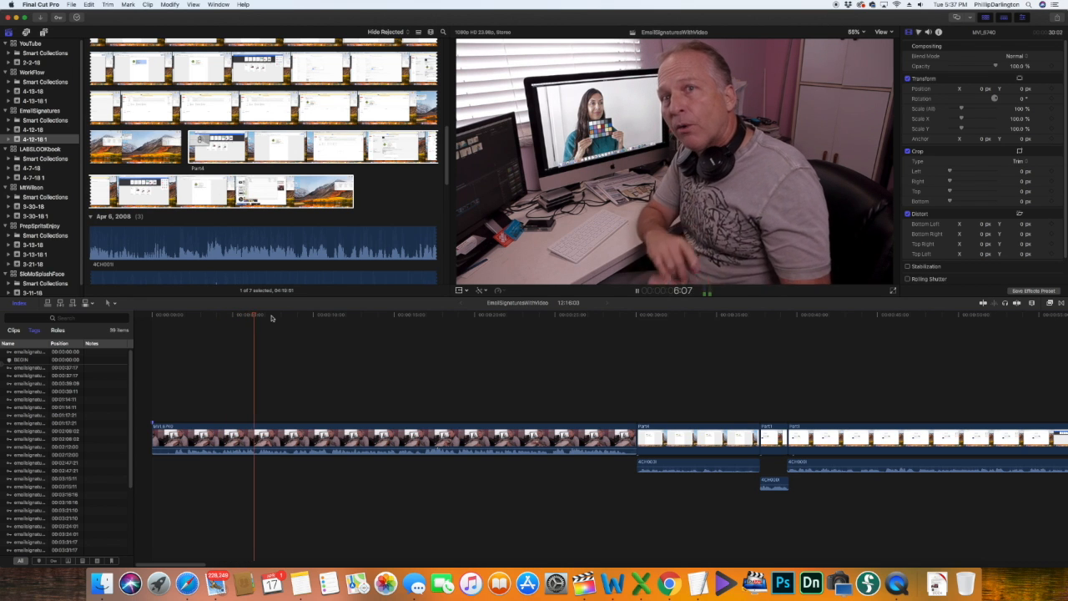
key("space")
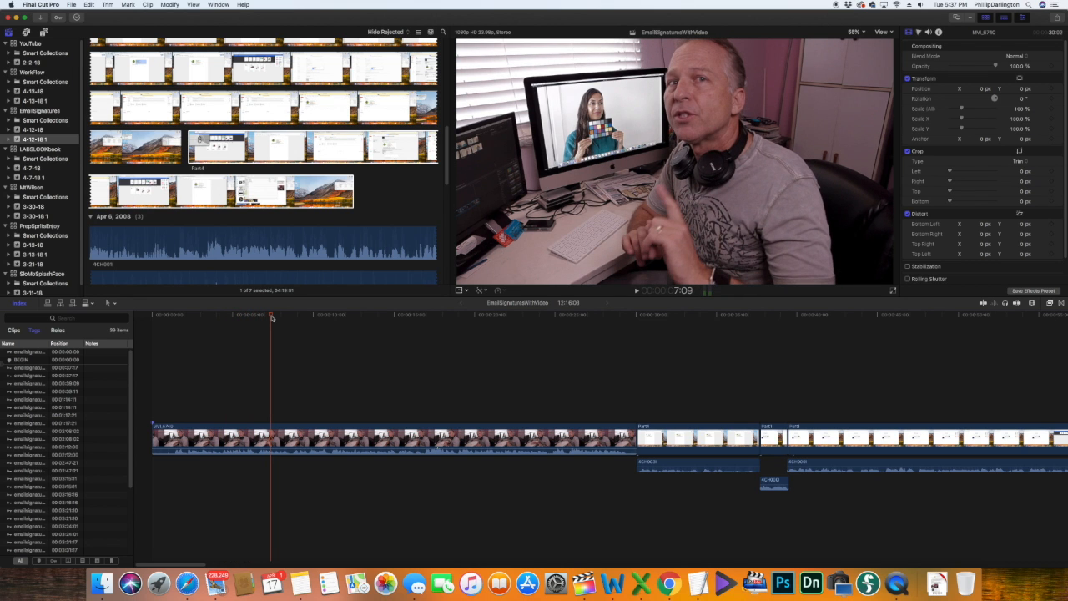
Step: Mark a short in/out range near 7:18, then hide Final Cut Pro
key("Left")
key("Left")
key("Left")
key("Left")
key("Left")
key("Left")
key("Left")
key("Left")
key("Left")
key("Left")
key("Left")
key("Left")
key("Left")
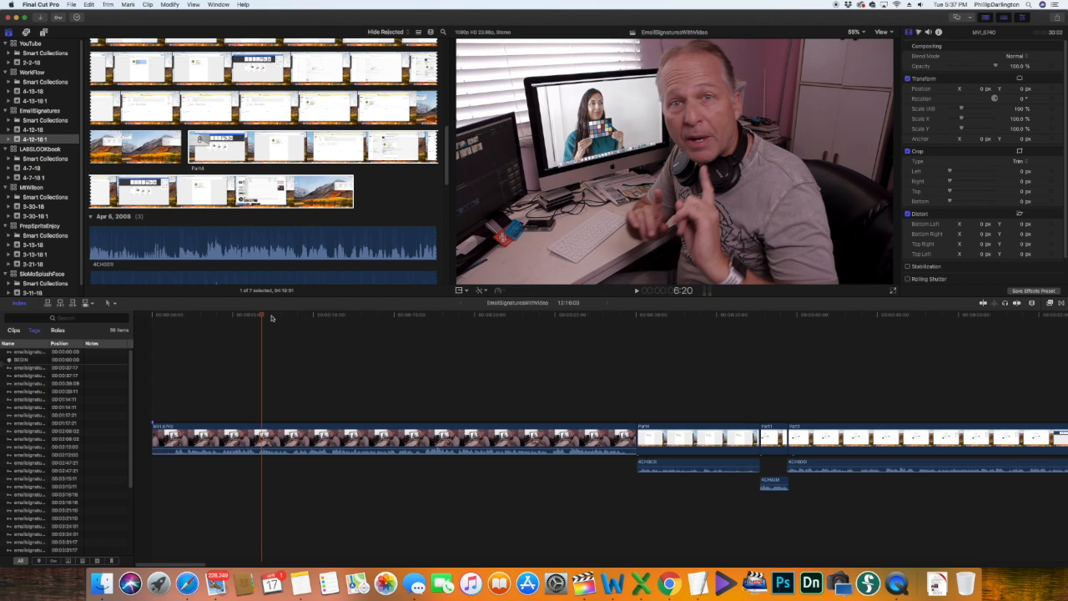
key("i")
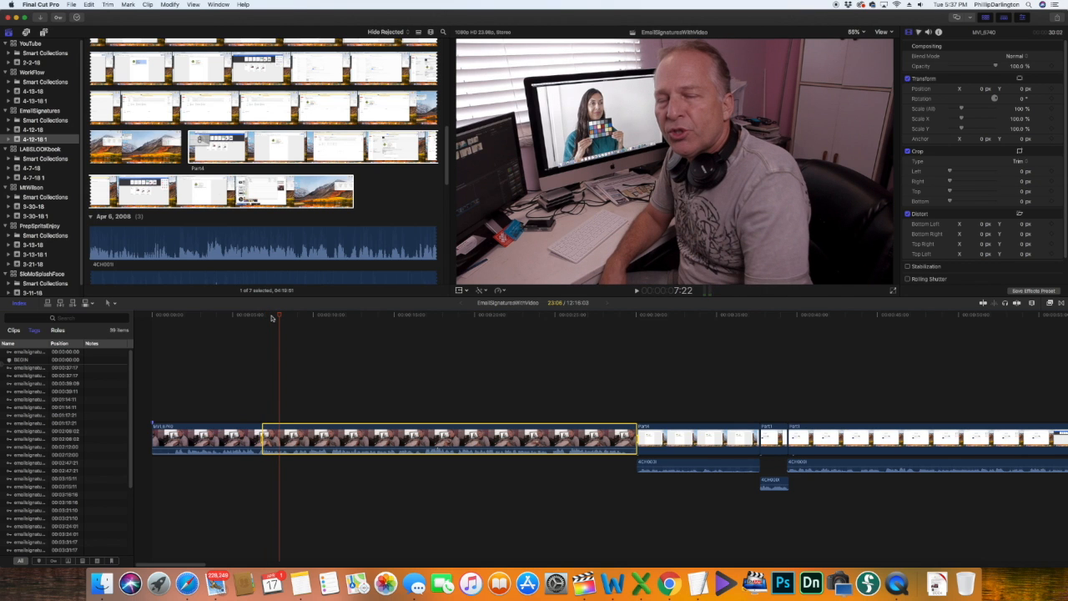
key("Left")
key("Left")
key("Left")
key("Left")
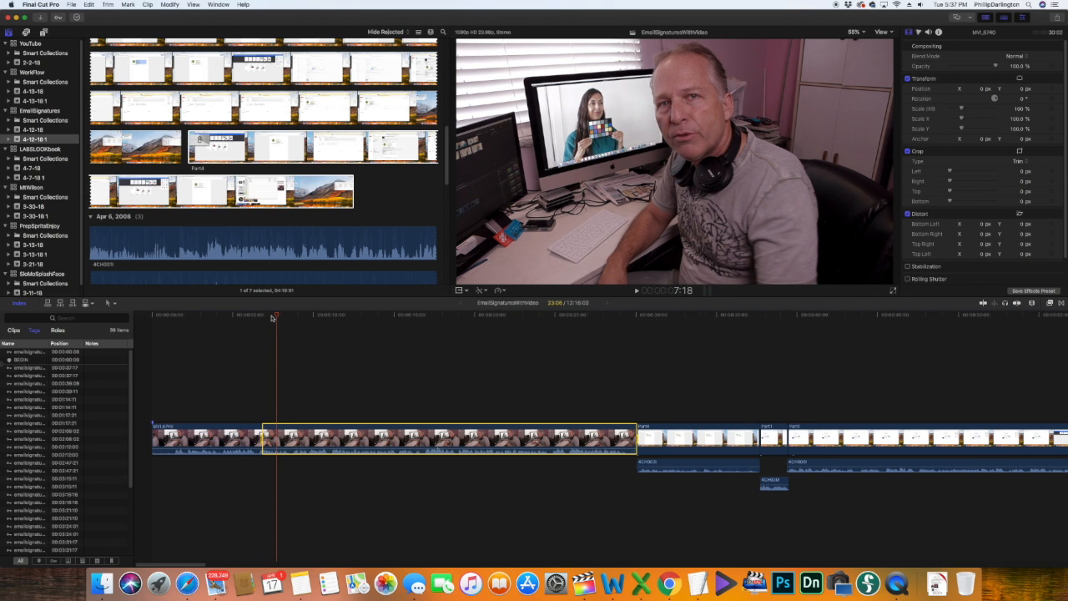
key("o")
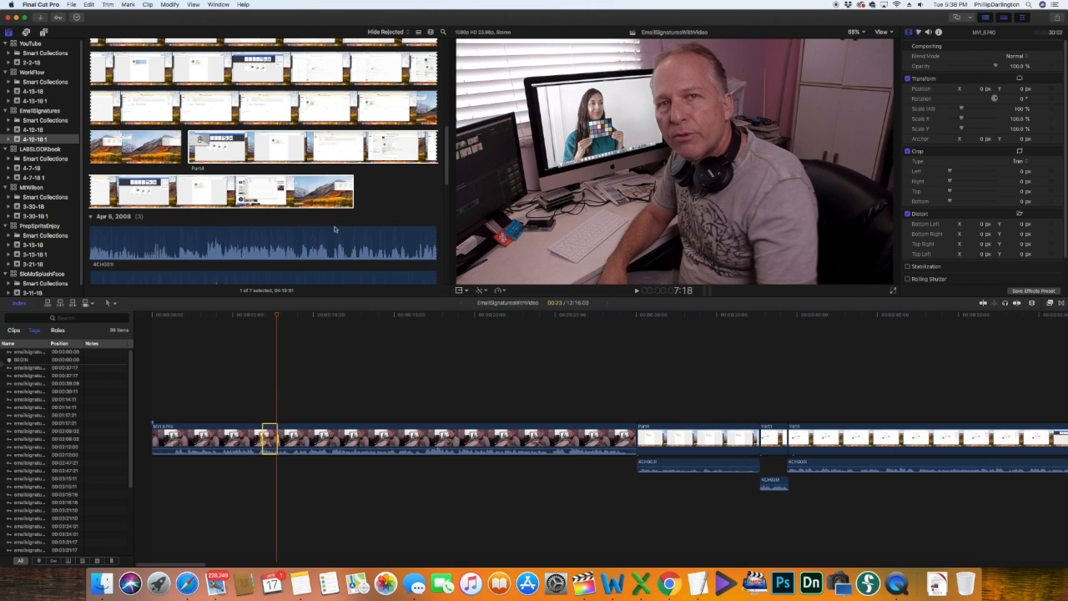
left_click(377, 209)
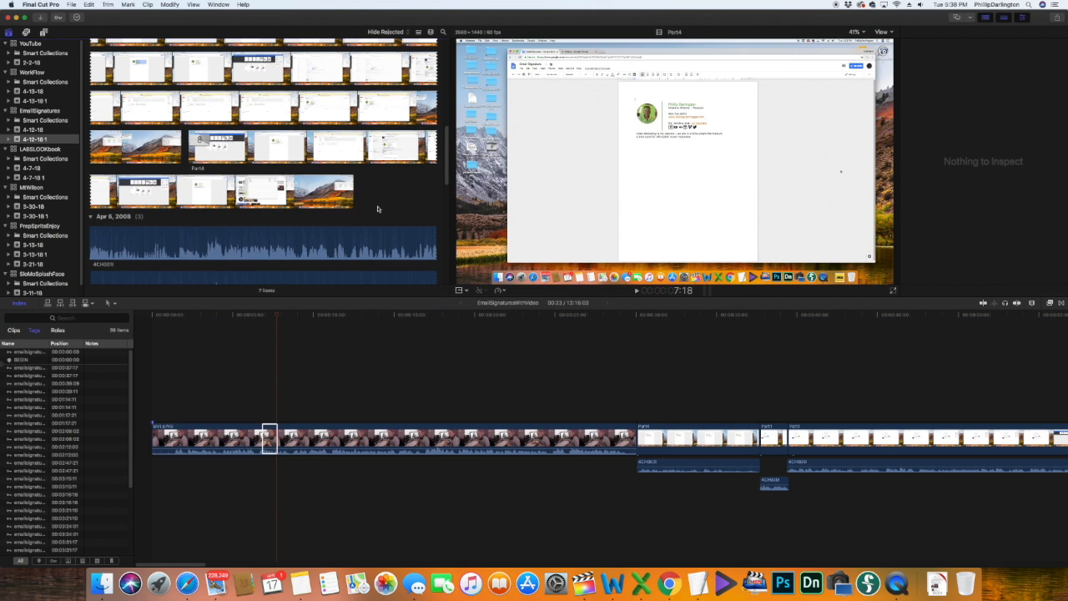
key("super+h")
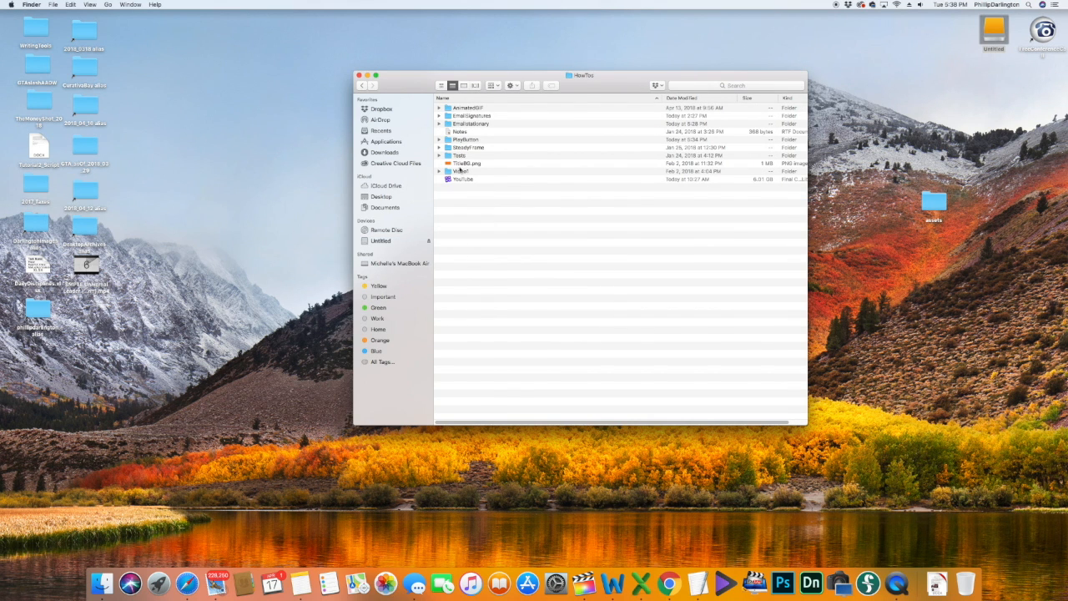
Step: Open the PlayButton folder, Quick Look playme_.png, then return to Final Cut Pro
double_click(456, 141)
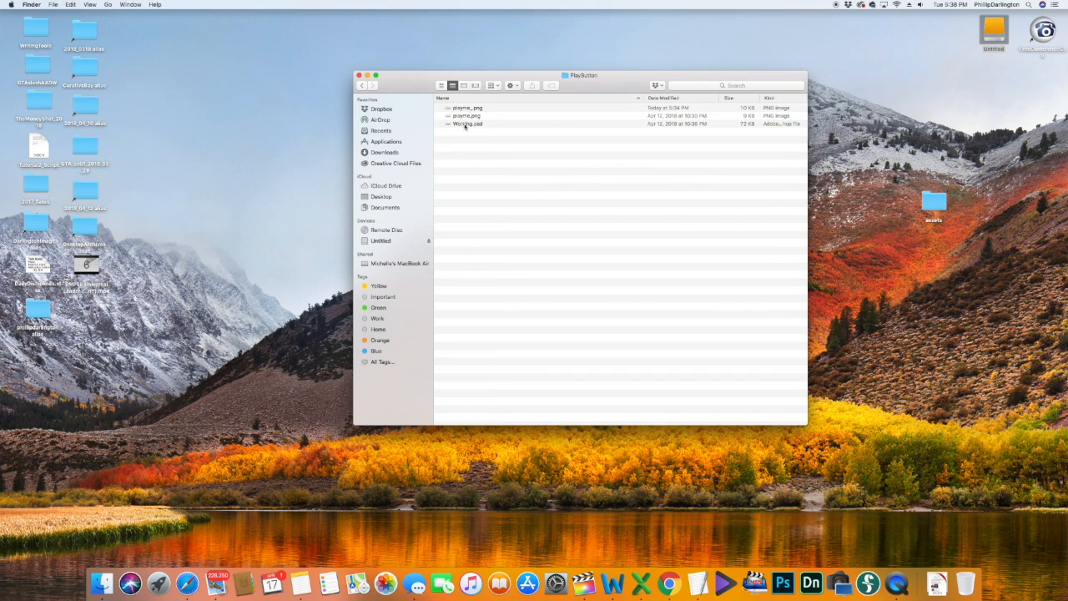
left_click(467, 110)
key("space")
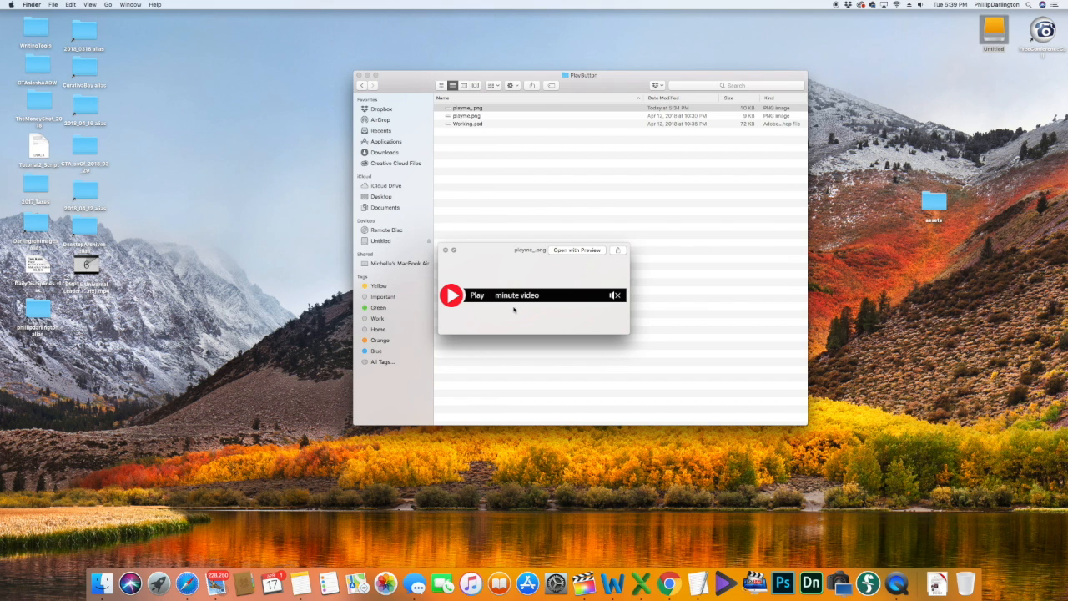
key("space")
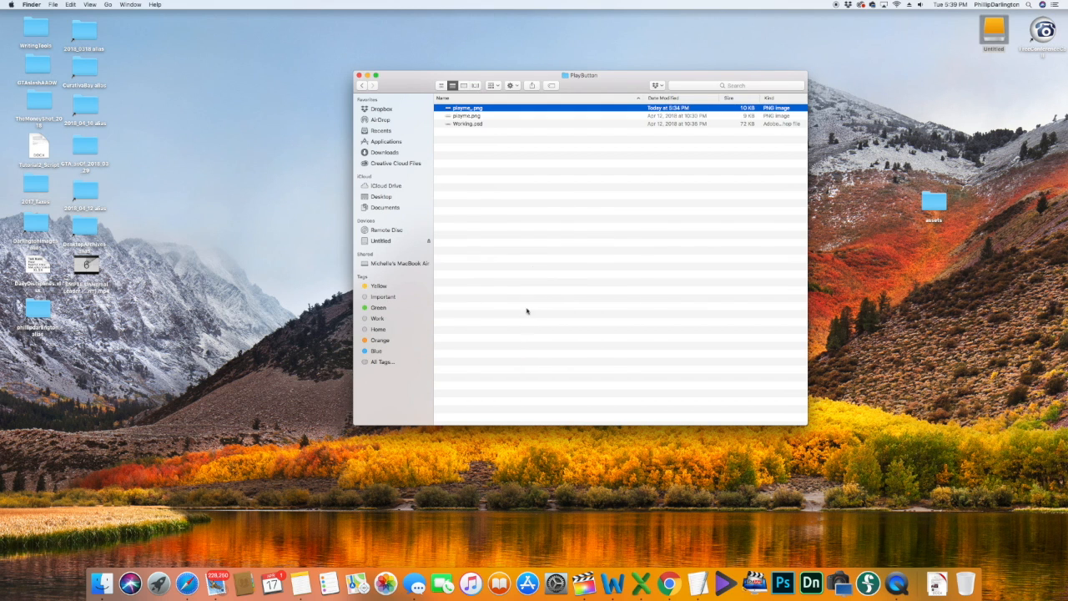
left_click(584, 582)
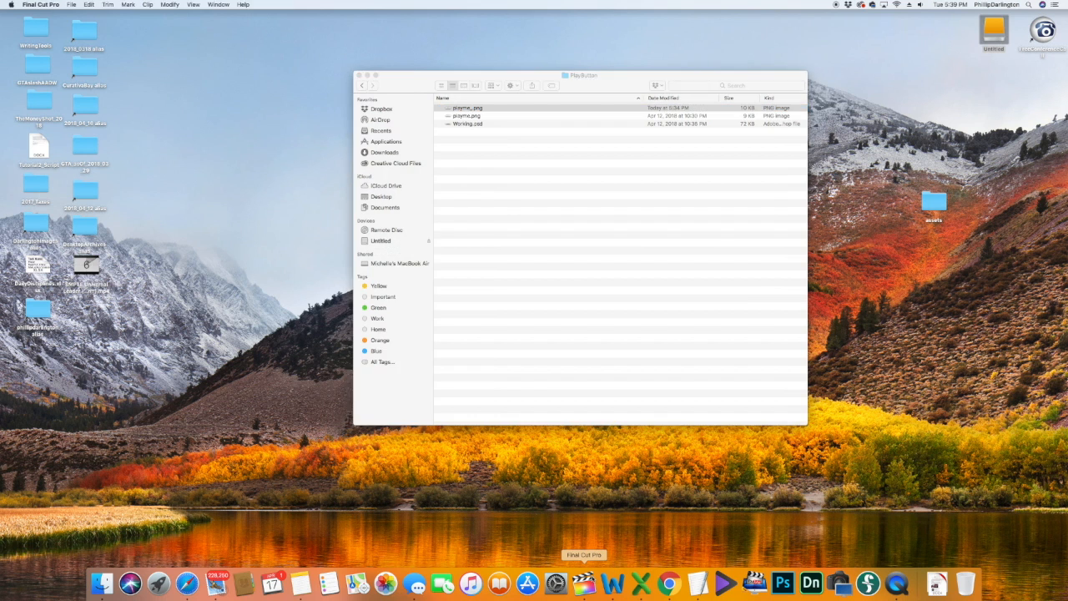
Step: Import playme_.png from PlayButton, then move the playhead to about 8:19
key("super+i")
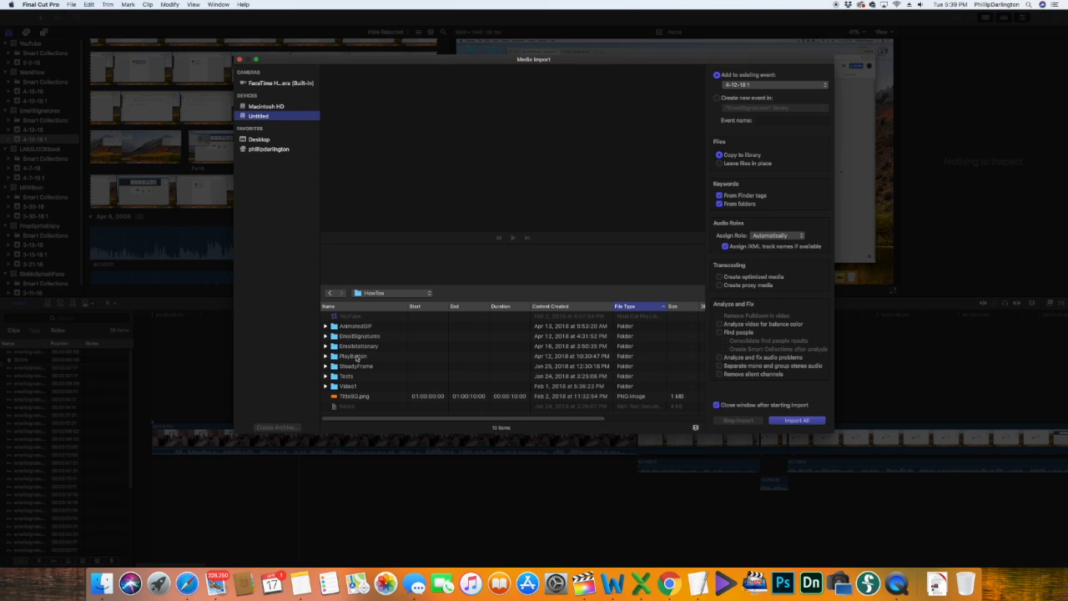
double_click(355, 357)
left_click(359, 327)
key("Return")
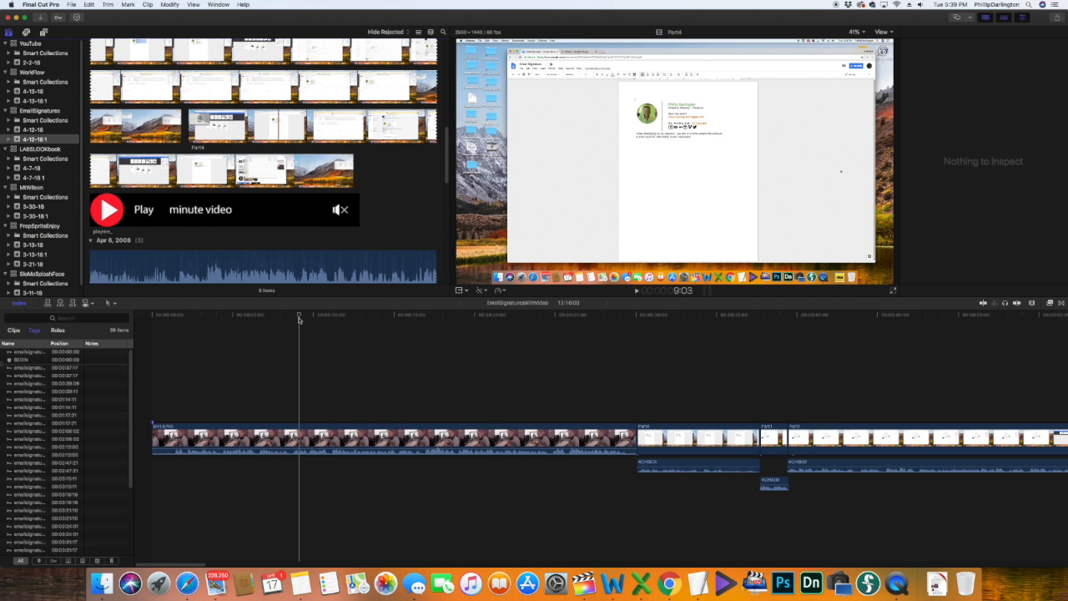
left_click(294, 317)
key("cmd+4")
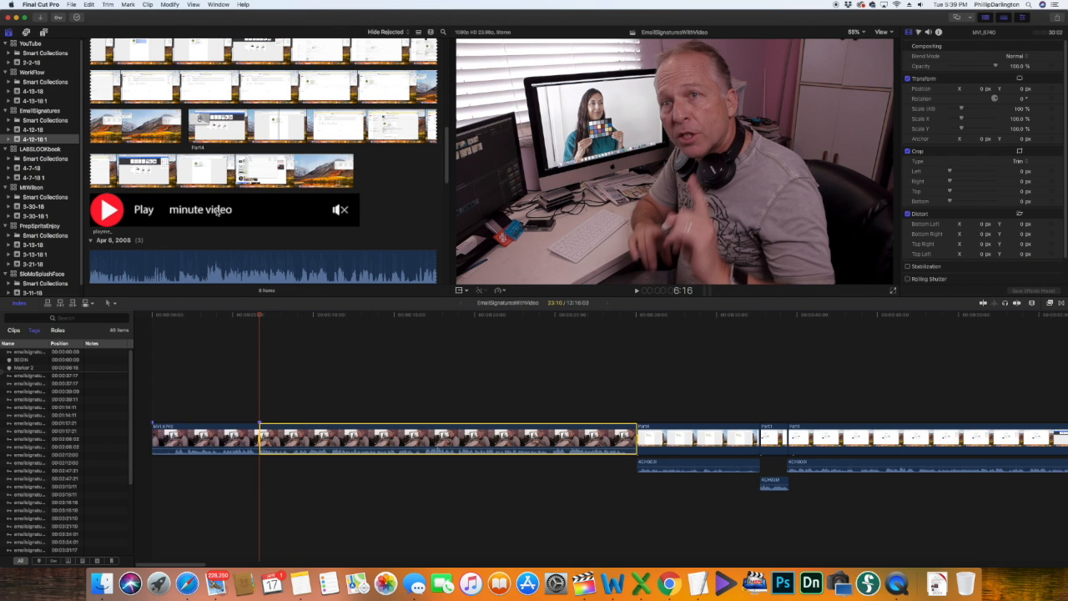
Step: Overlay playme_ at 83% scale, Y about -406 px, 94% opacity, plus a Centered title above
left_click(217, 212)
left_click_drag(217, 212, 259, 396)
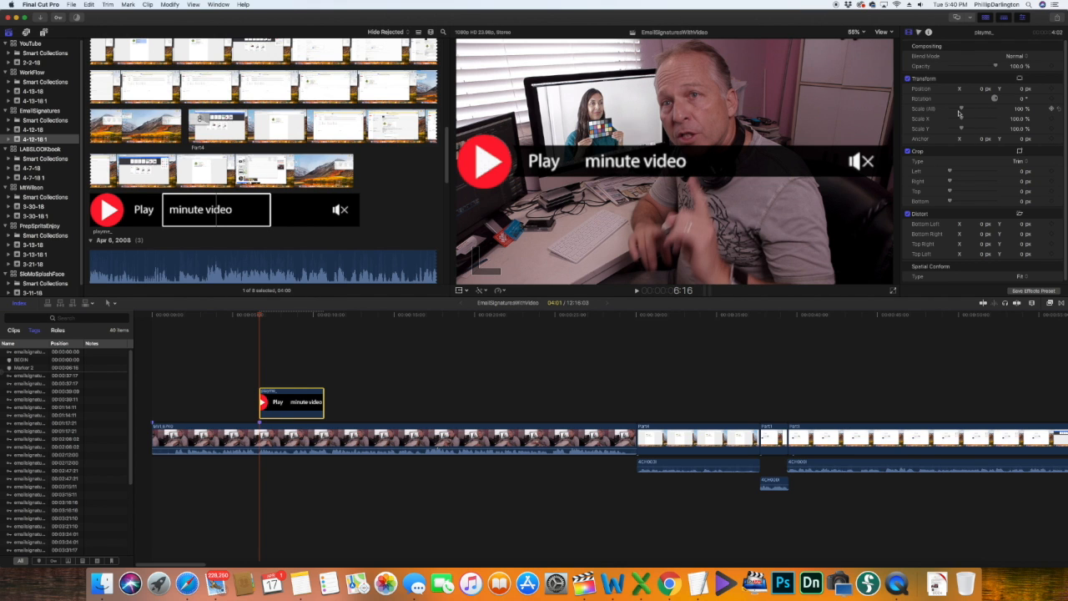
left_click_drag(961, 109, 961, 110)
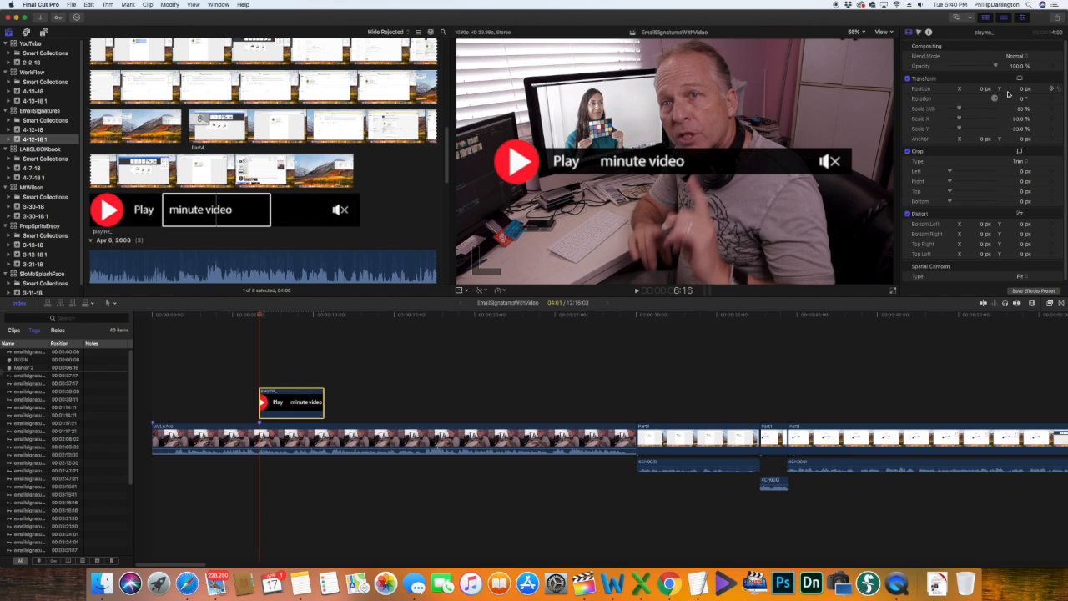
left_click_drag(1021, 89, 1021, 260)
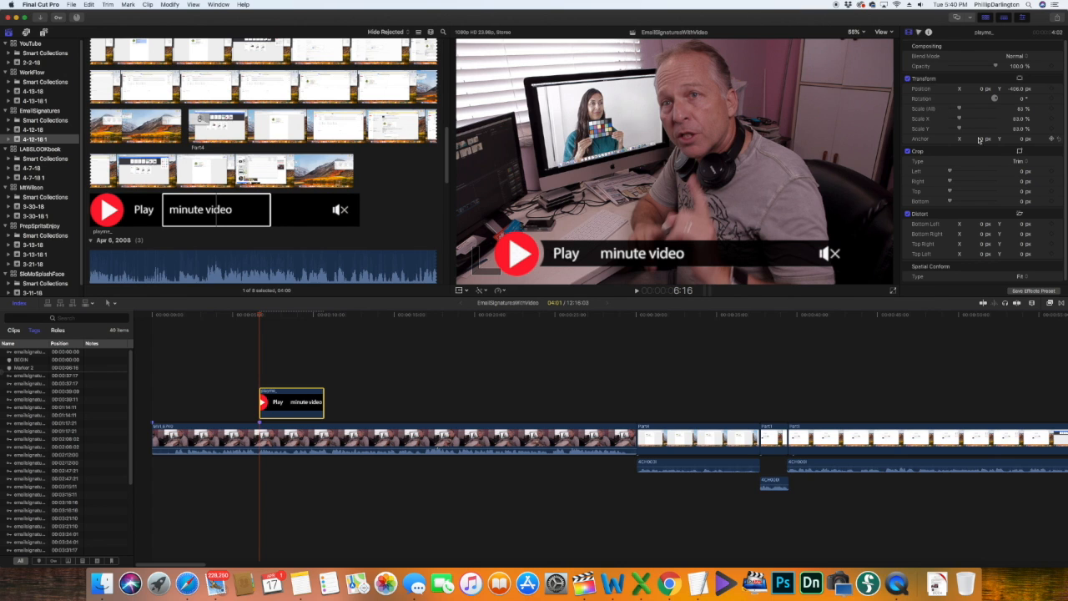
left_click_drag(992, 66, 995, 68)
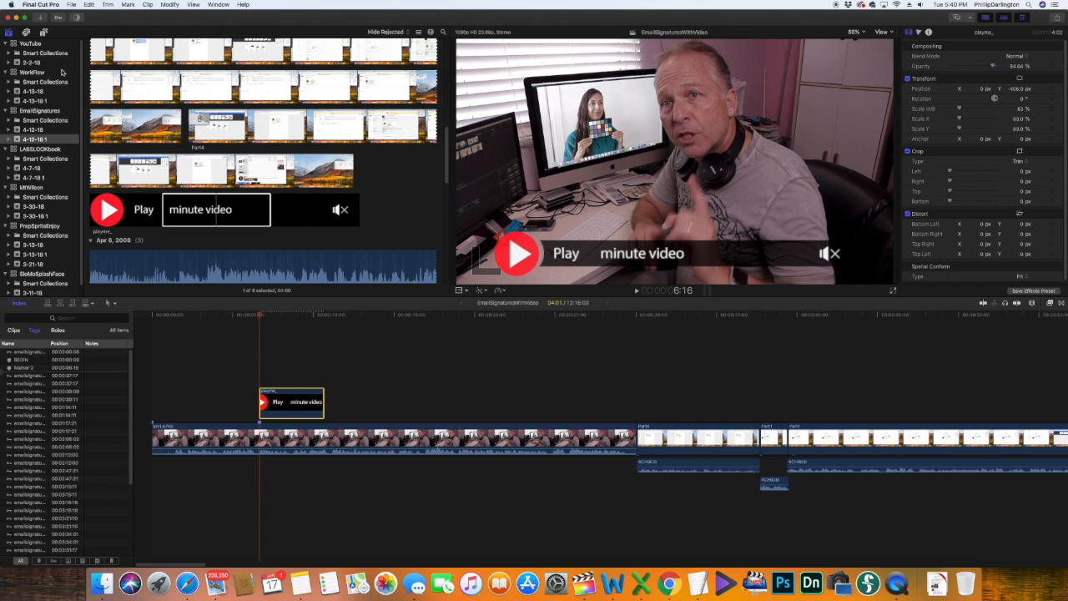
left_click(44, 32)
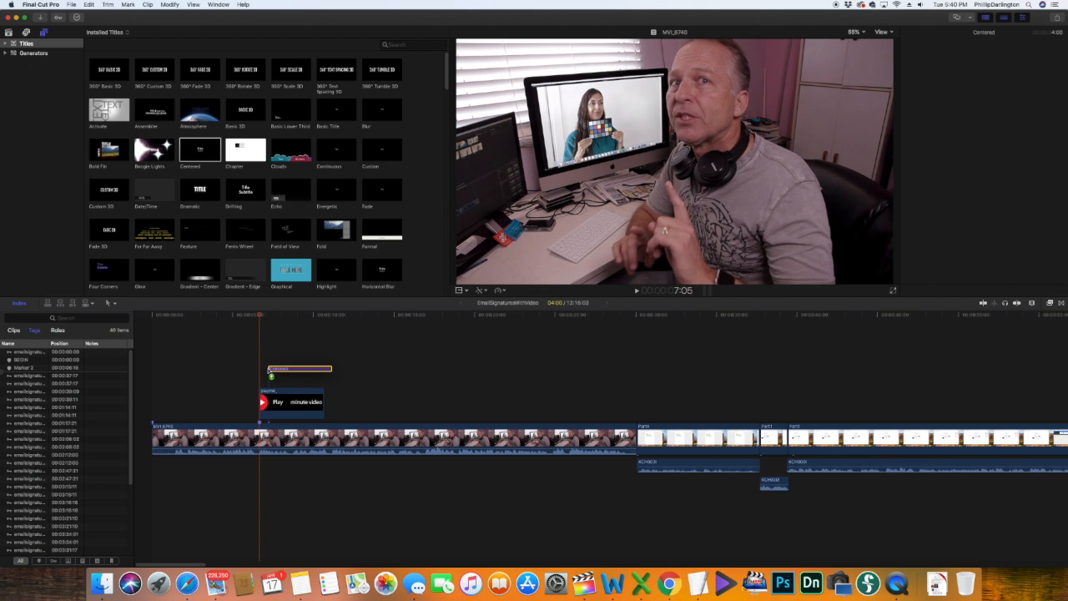
left_click_drag(270, 368, 268, 358)
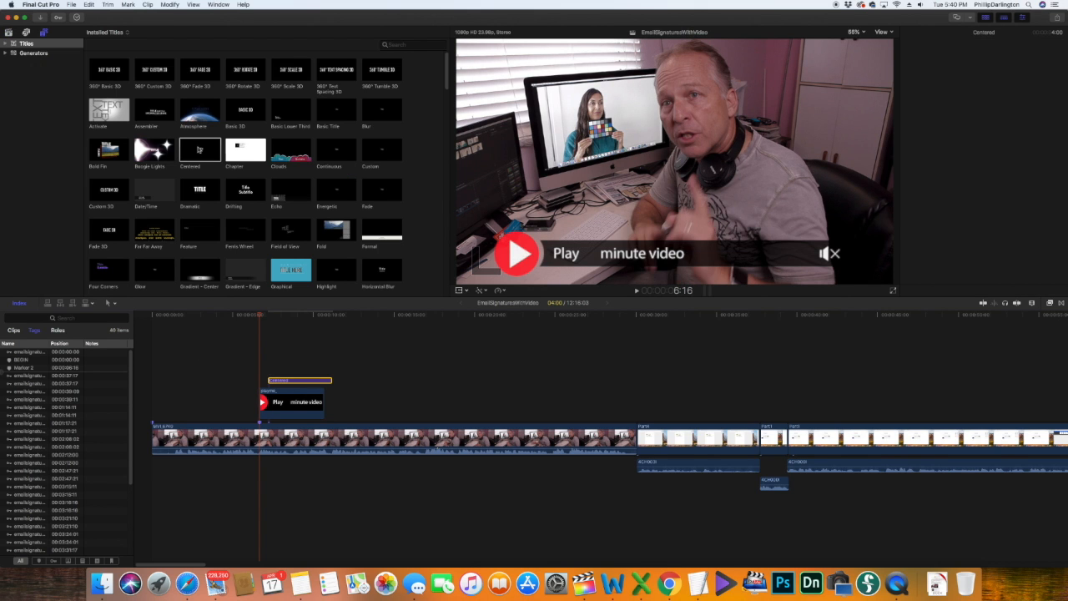
Step: Delete the lower third's Description text and replace its Name with '12'
left_click(298, 379)
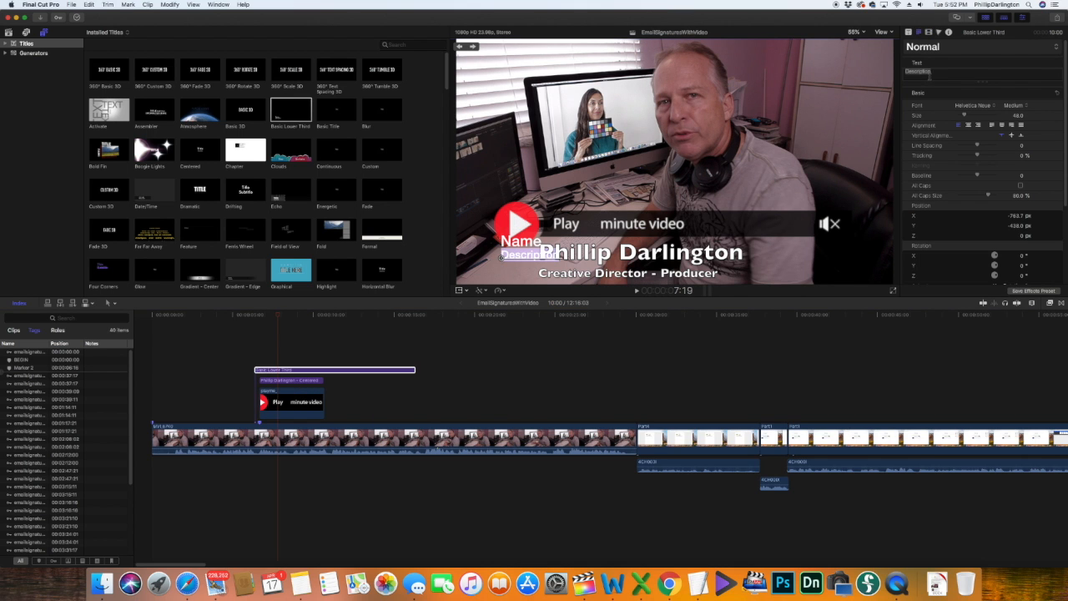
left_click_drag(931, 72, 904, 70)
key("BackSpace")
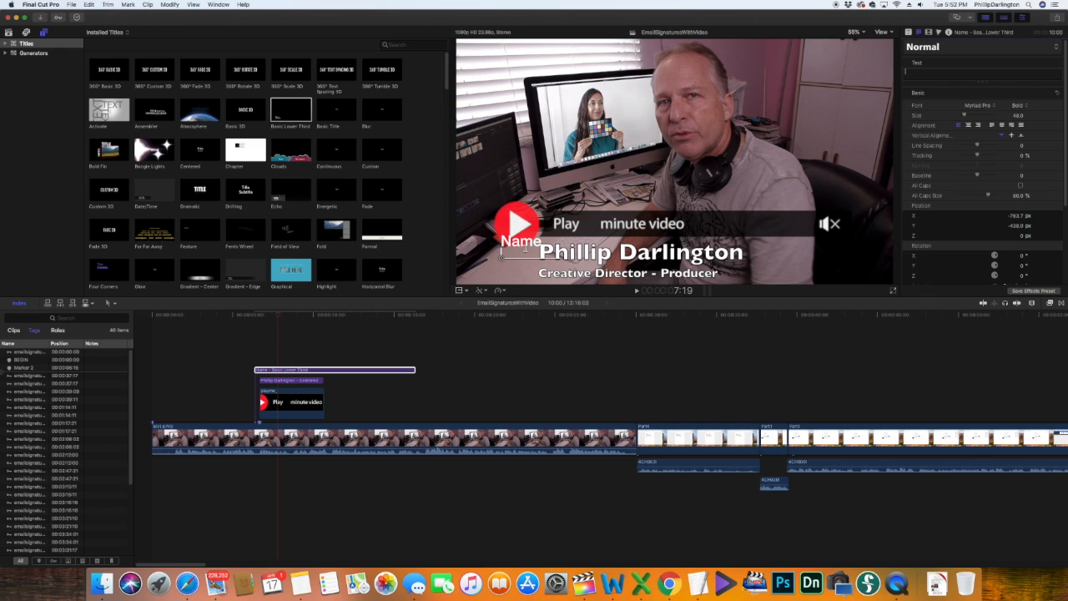
left_click(529, 243)
left_click_drag(542, 242, 492, 240)
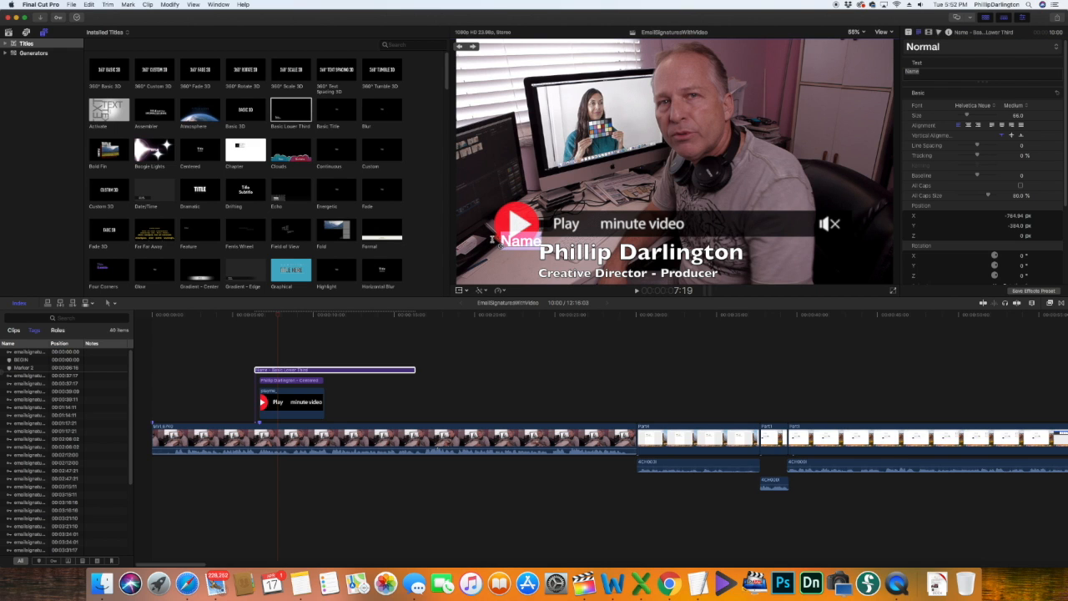
type("12")
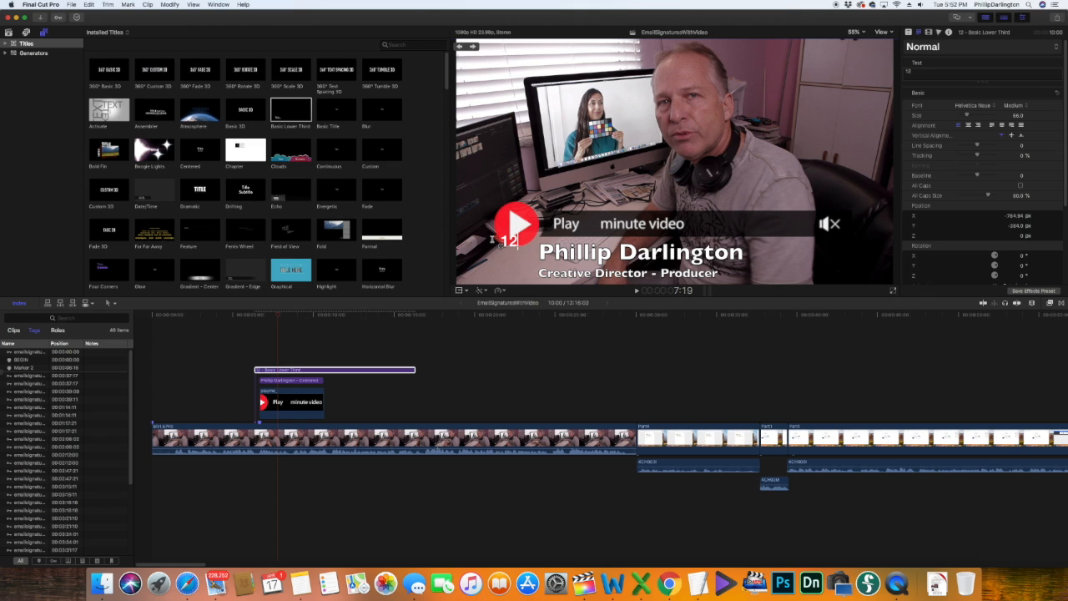
left_click_drag(519, 240, 491, 240)
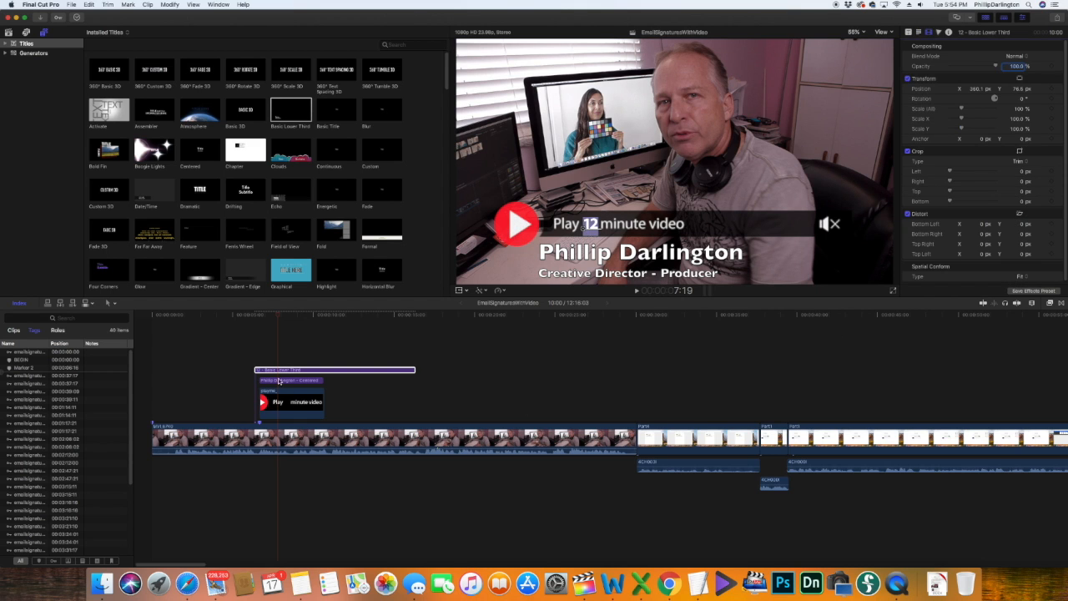
left_click(287, 356)
left_click(285, 370)
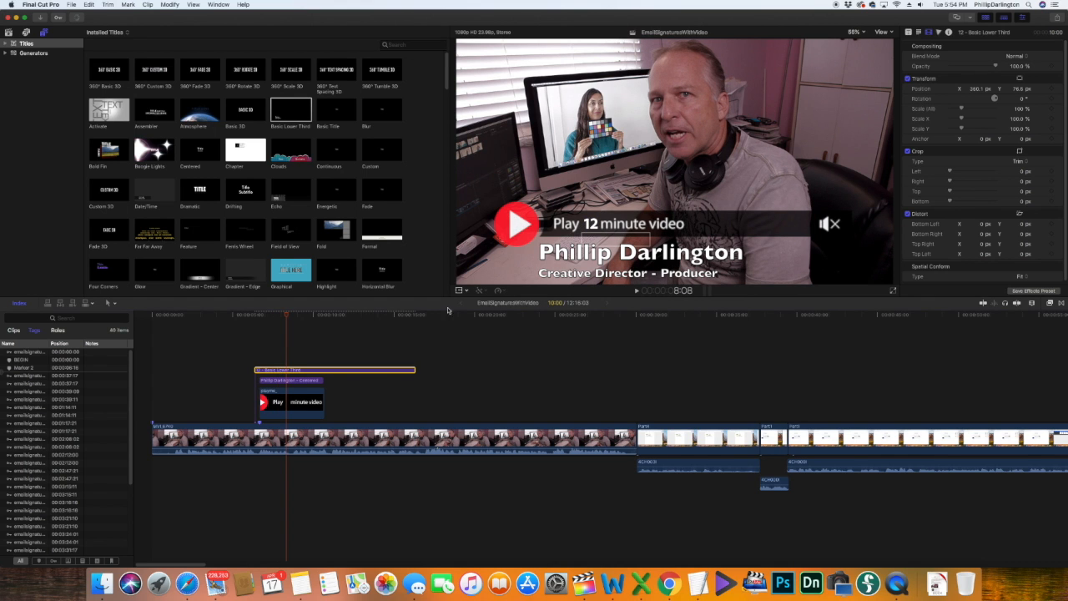
Step: Nudge the 12 title left into the gap and set its opacity to about 72%
left_click_drag(599, 232, 598, 230)
left_click_drag(994, 67, 986, 66)
left_click_drag(975, 64, 982, 63)
left_click(277, 315)
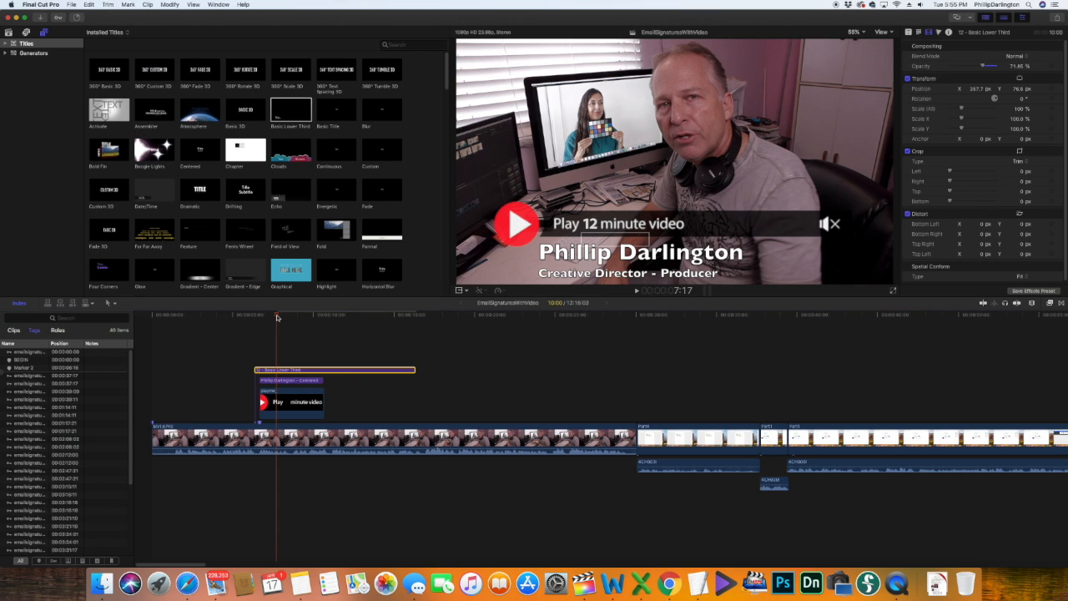
key("Up")
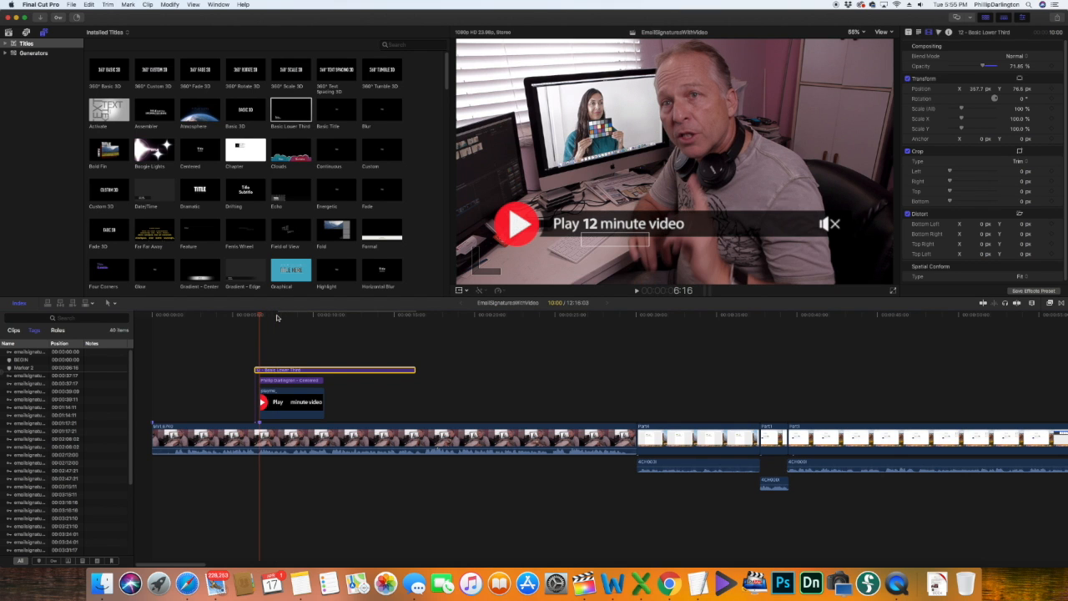
key("Right")
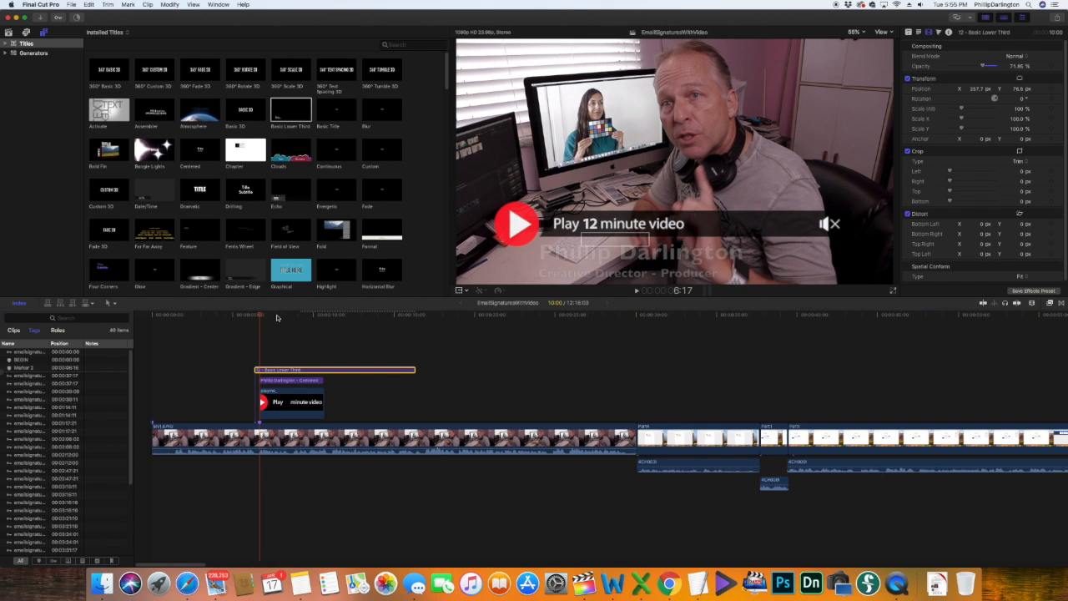
Step: Align the name title clip with the start of the overlay clips
left_click(288, 381)
left_click_drag(285, 382, 281, 383)
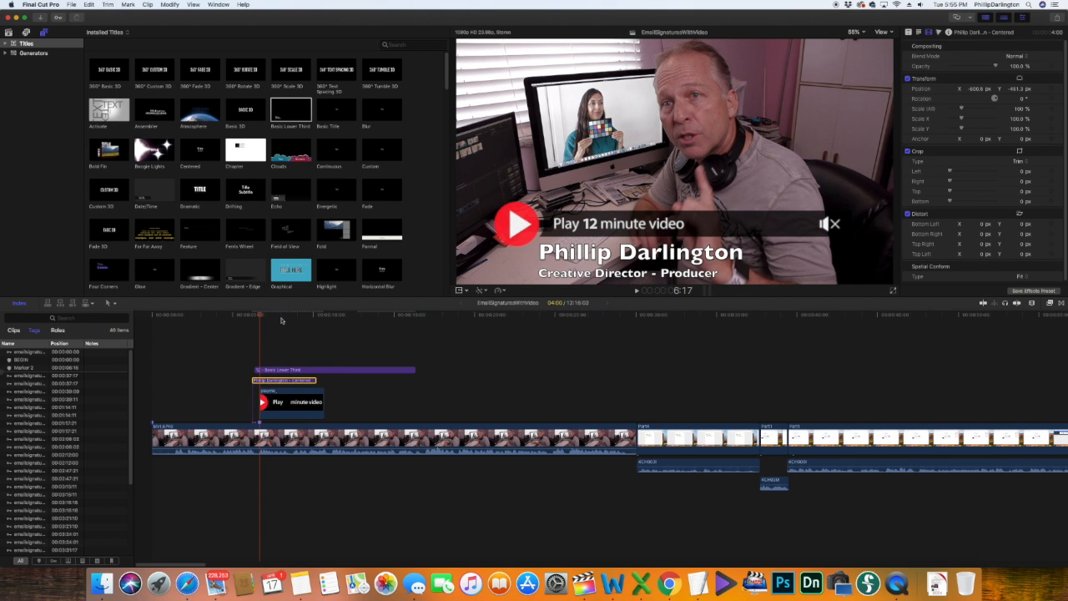
key("super+shift+a")
key("Left")
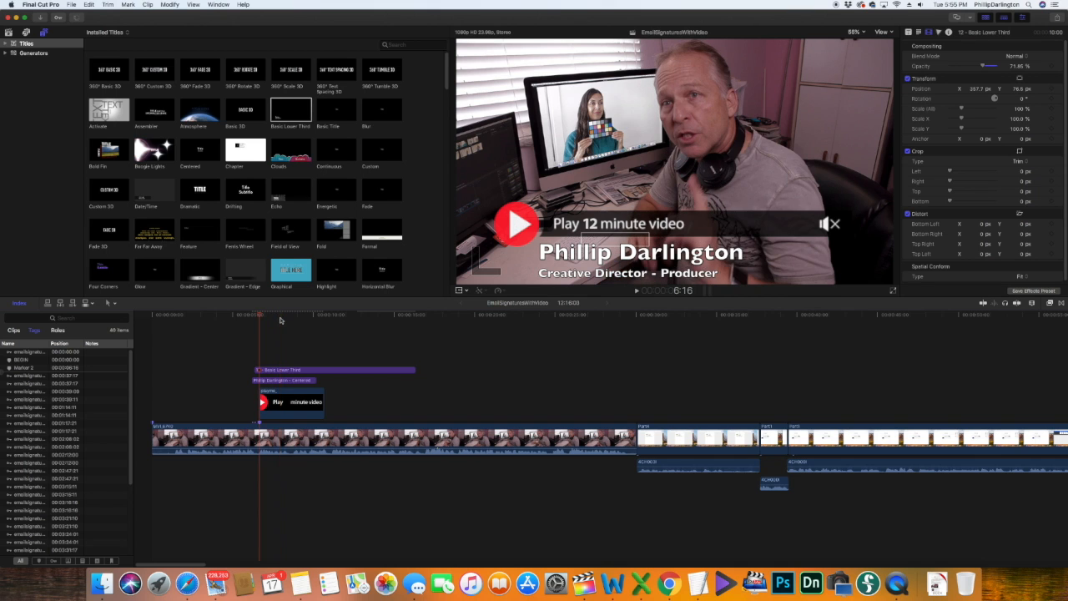
key("Right")
key("Right")
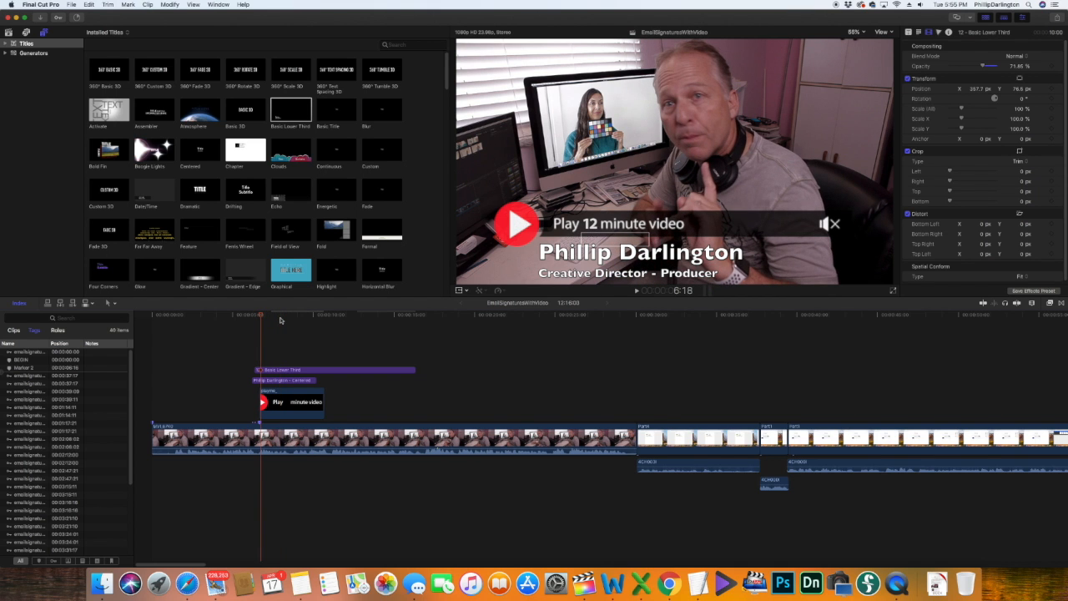
Step: Select the main video clip, review the composite, and blade it at the current frame
key("c")
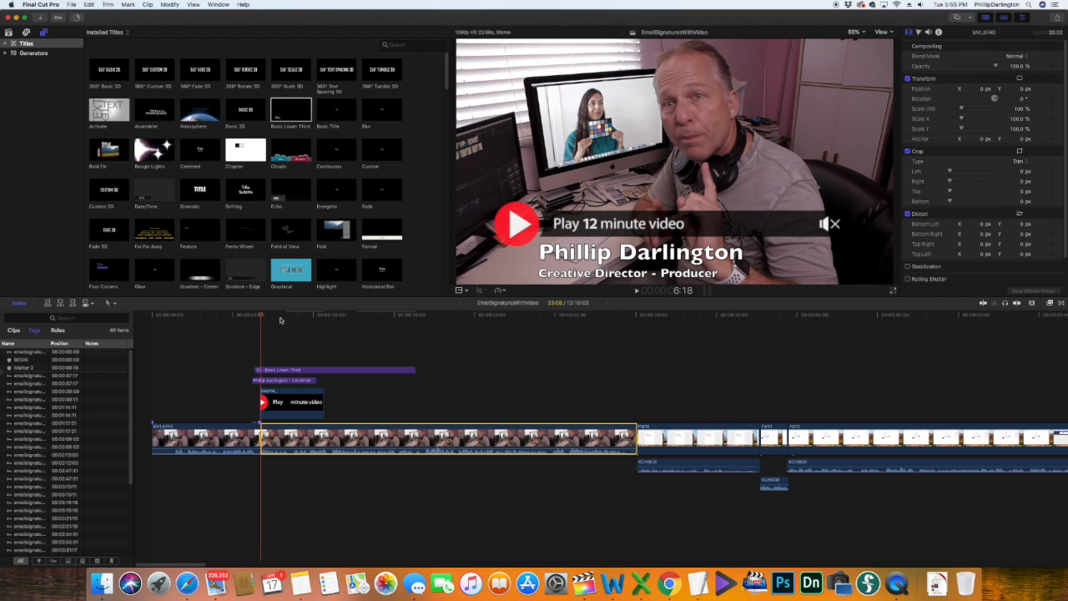
key("space")
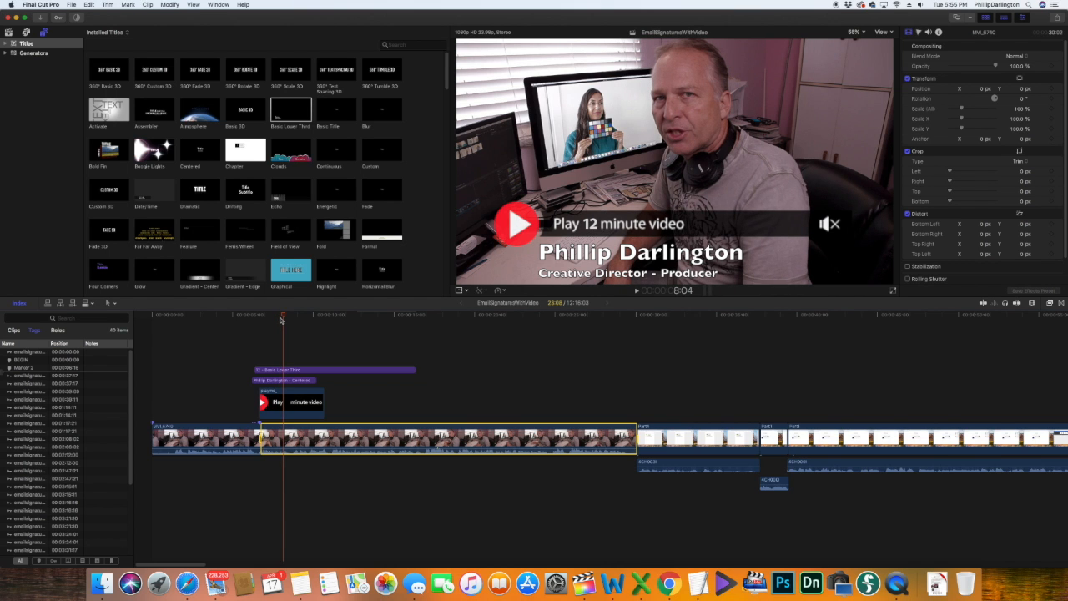
key("super+b")
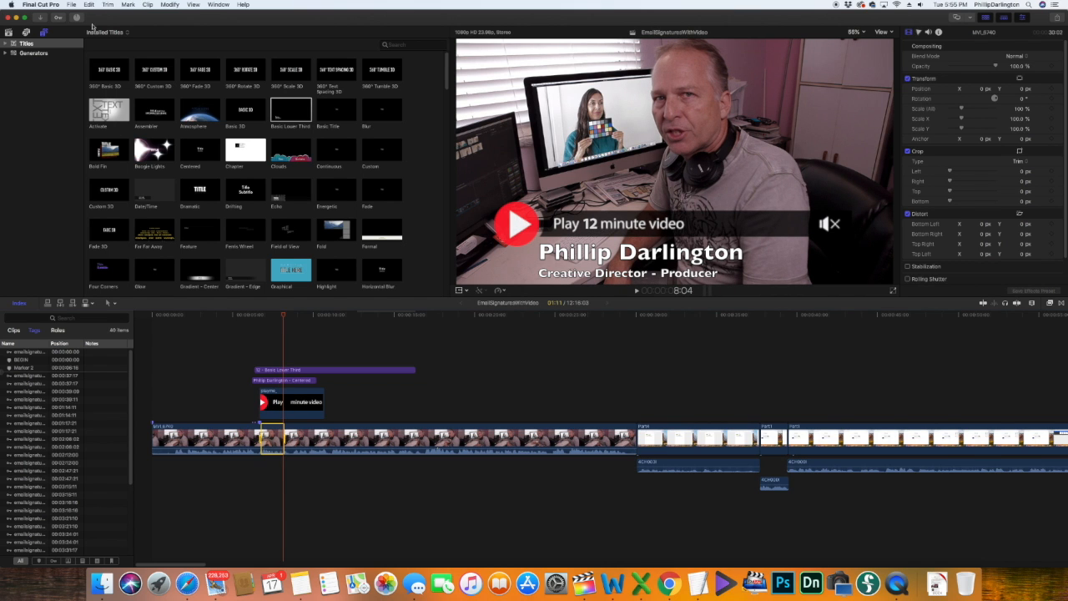
left_click(72, 4)
mouse_move(83, 95)
Step: Share as Master File (default), keeping the name 'Email Signatures With Video', saved to Desktop
left_click(218, 103)
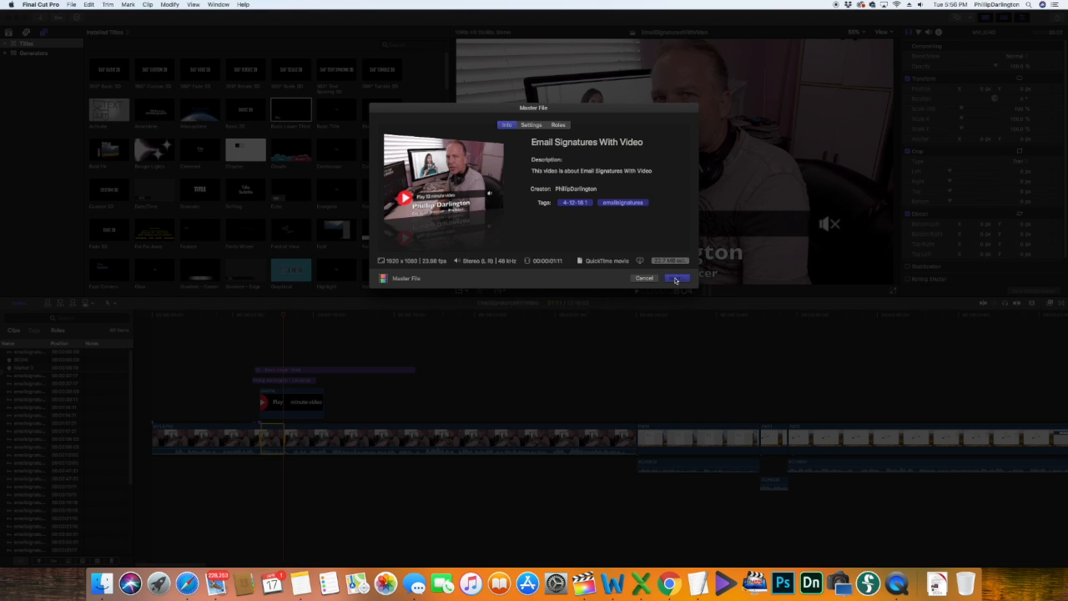
left_click(677, 279)
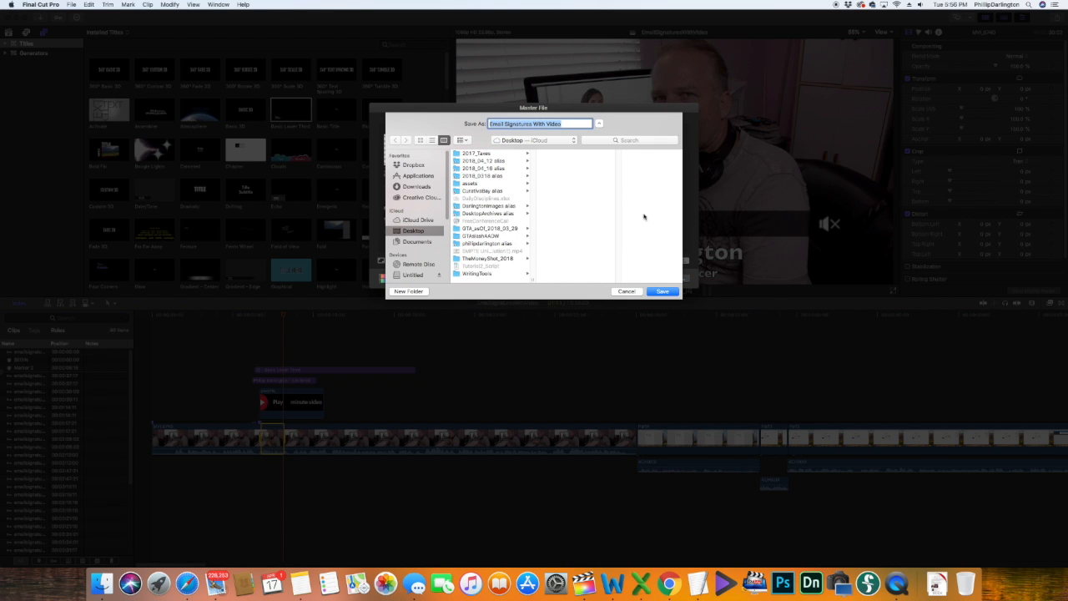
left_click(663, 293)
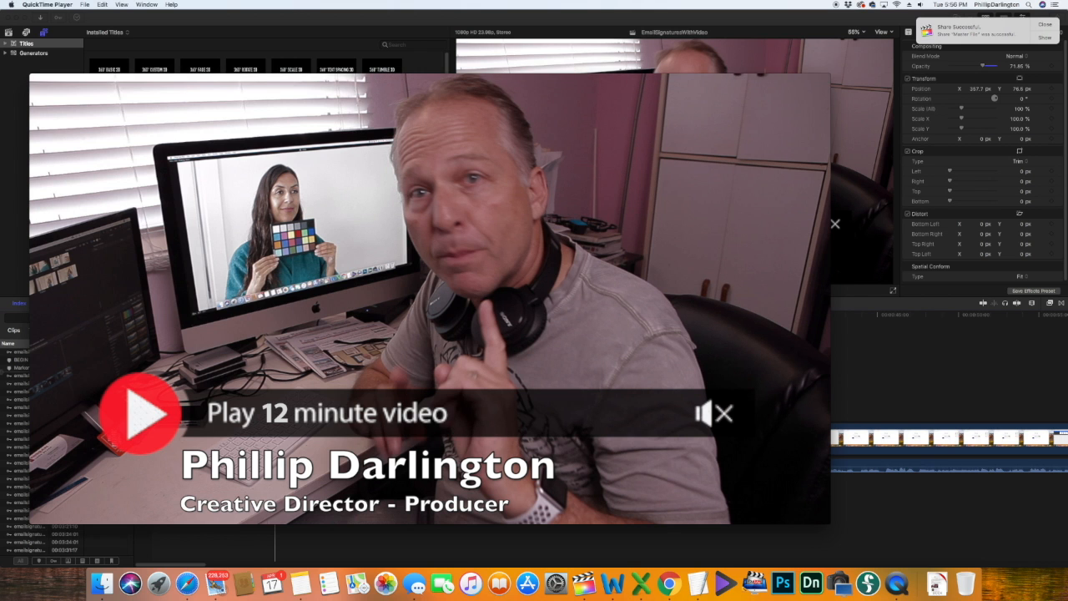
Step: Close the QuickTime video preview and the Finder windows, then launch Photoshop
key("cmd+w")
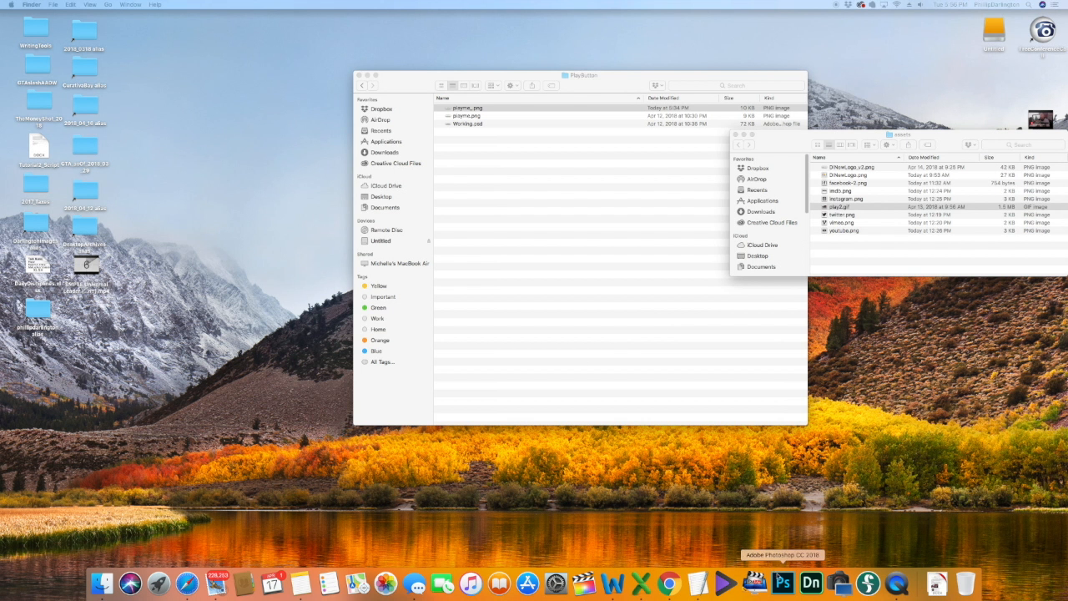
key("cmd+alt+w")
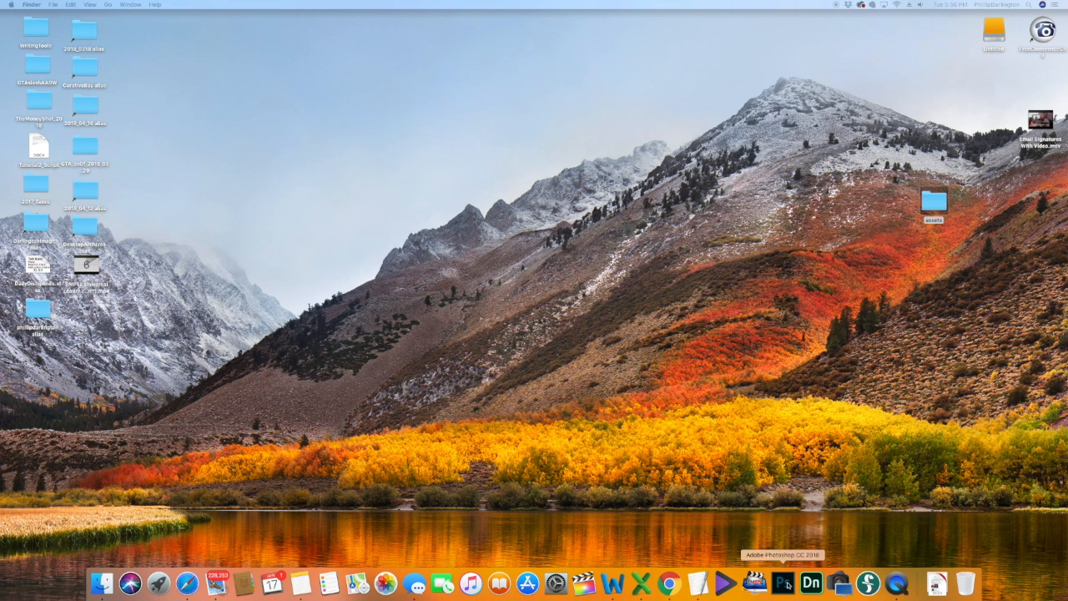
left_click(783, 576)
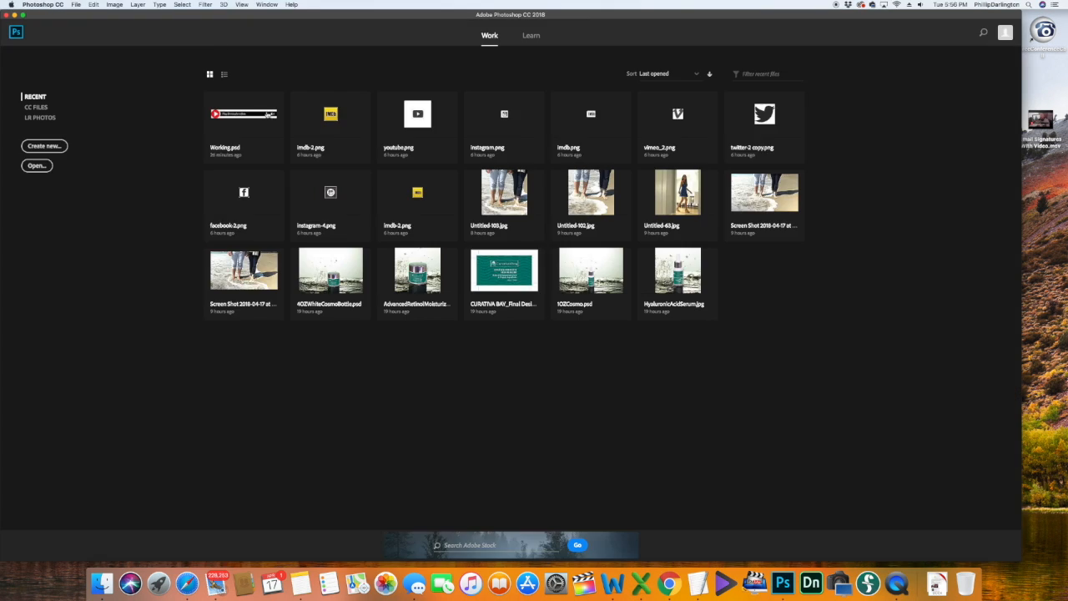
Step: Import Email Signatures With Video.mov from the Desktop via Video Frames to Layers
left_click(76, 5)
mouse_move(127, 202)
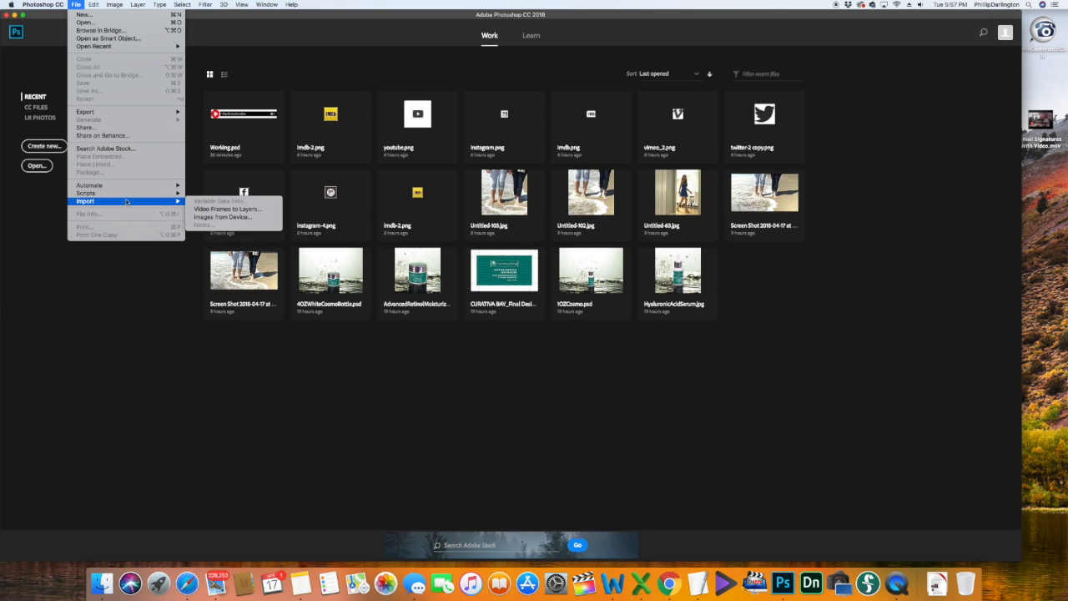
left_click(204, 210)
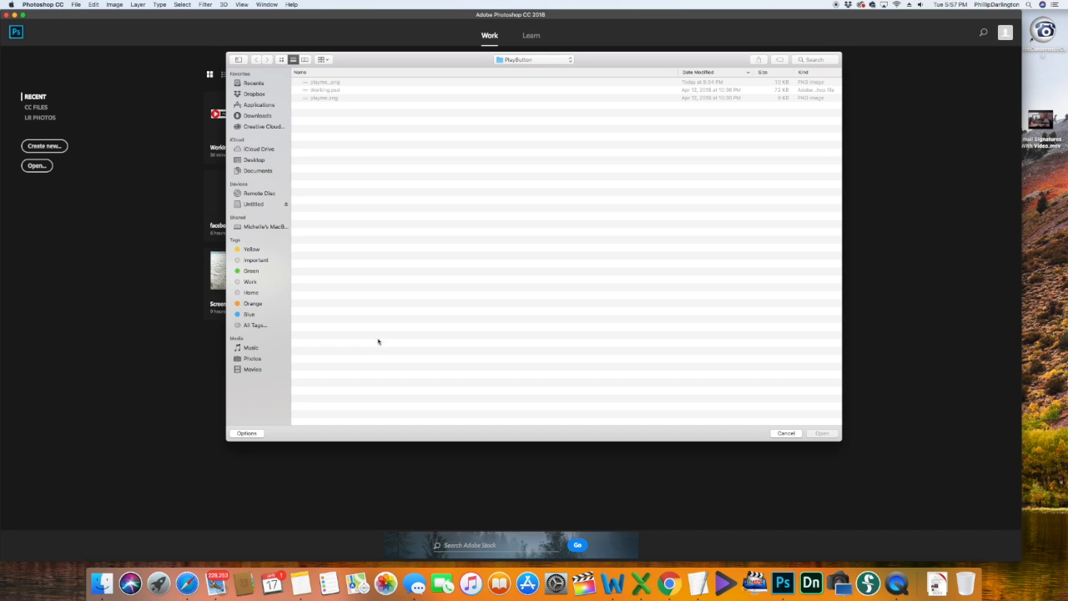
left_click(256, 160)
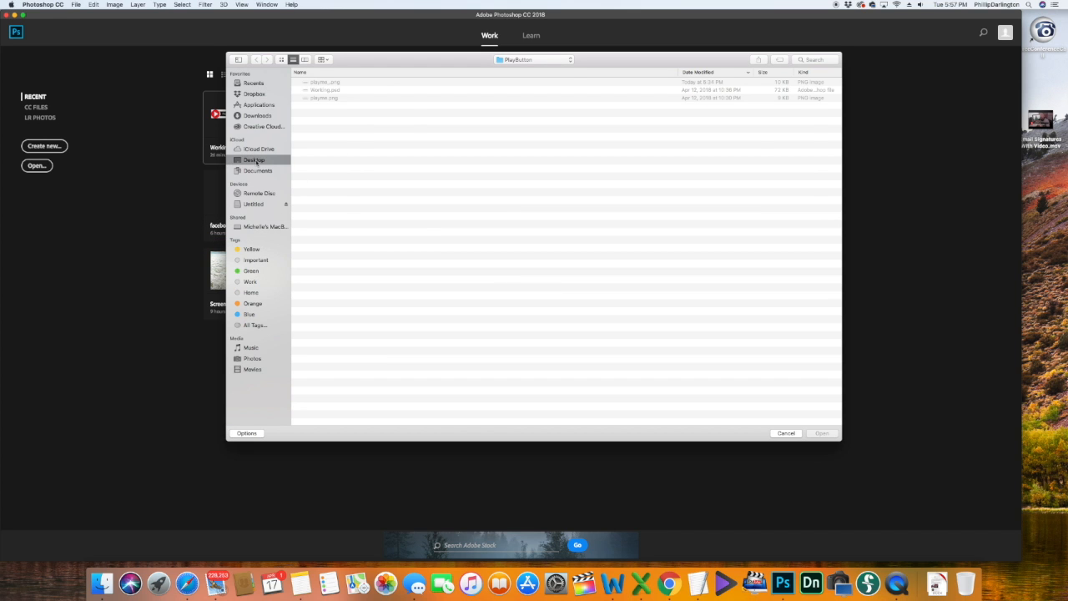
left_click(341, 82)
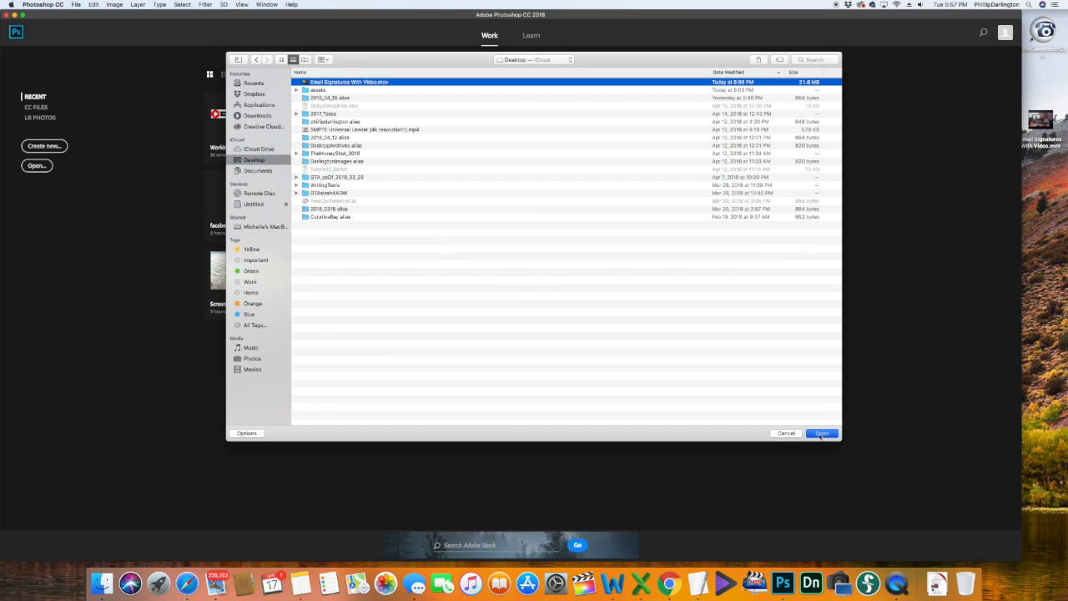
left_click(819, 433)
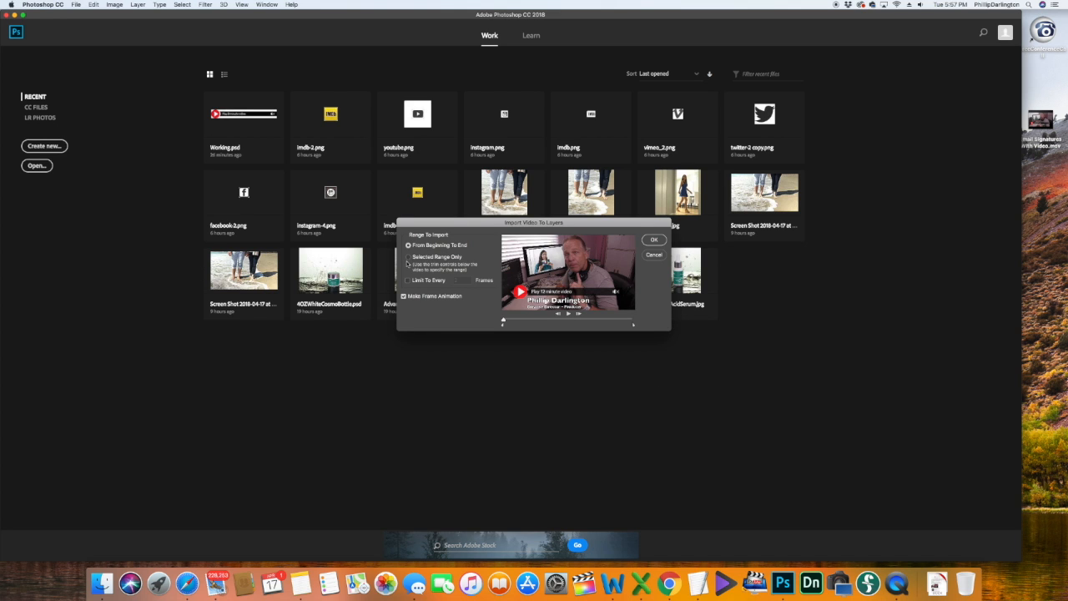
Step: Import only a selected range, trimming the start later and the end slightly earlier
left_click(409, 257)
left_click_drag(503, 327, 520, 325)
left_click_drag(634, 328, 605, 327)
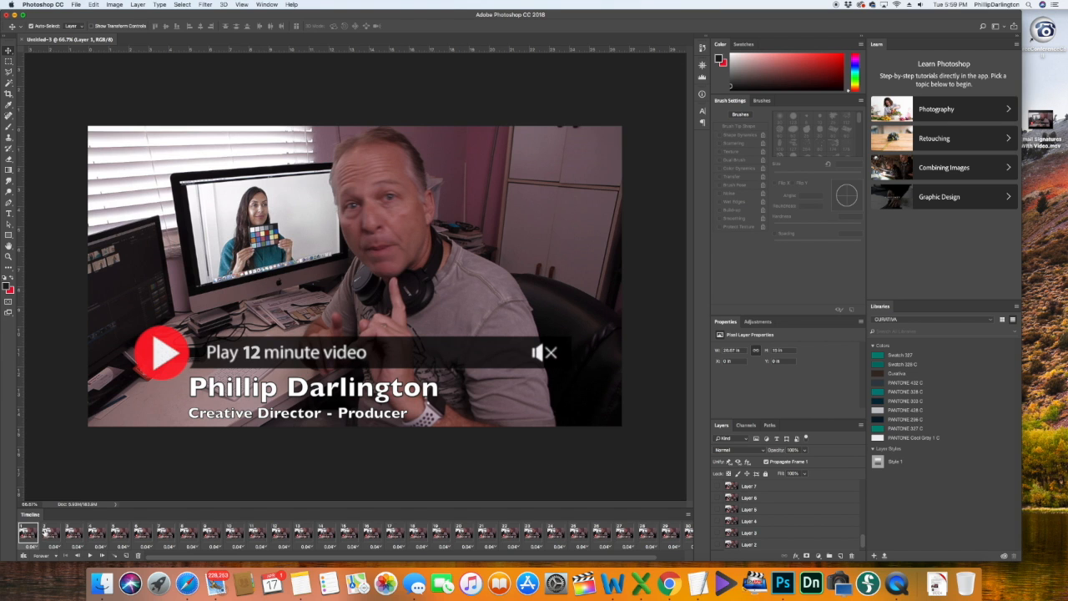
Step: Preview the opening frames and delete the first frame of the animation
left_click(46, 531)
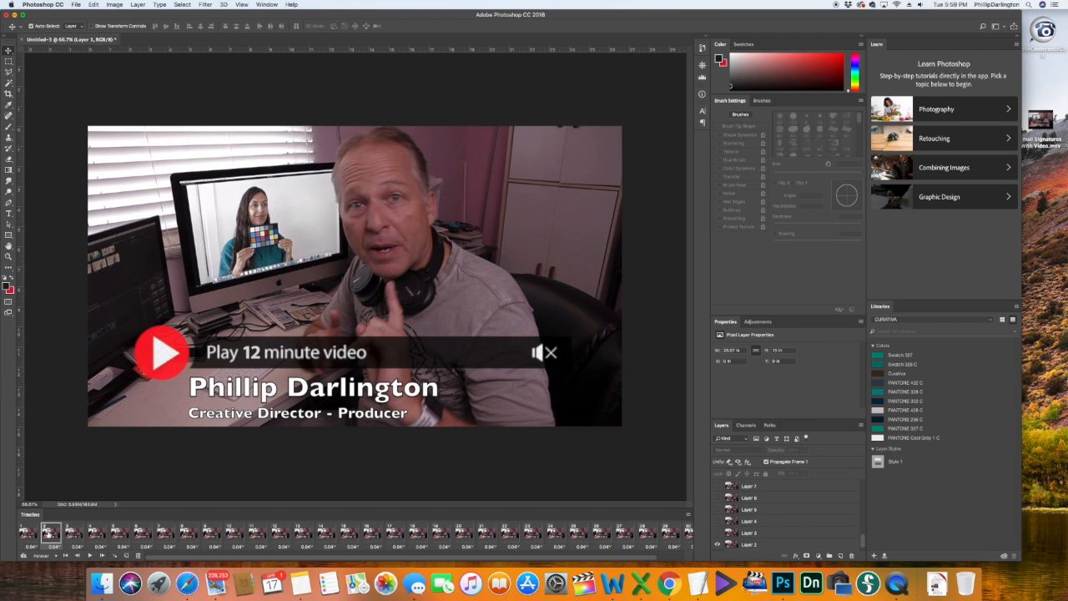
left_click(72, 535)
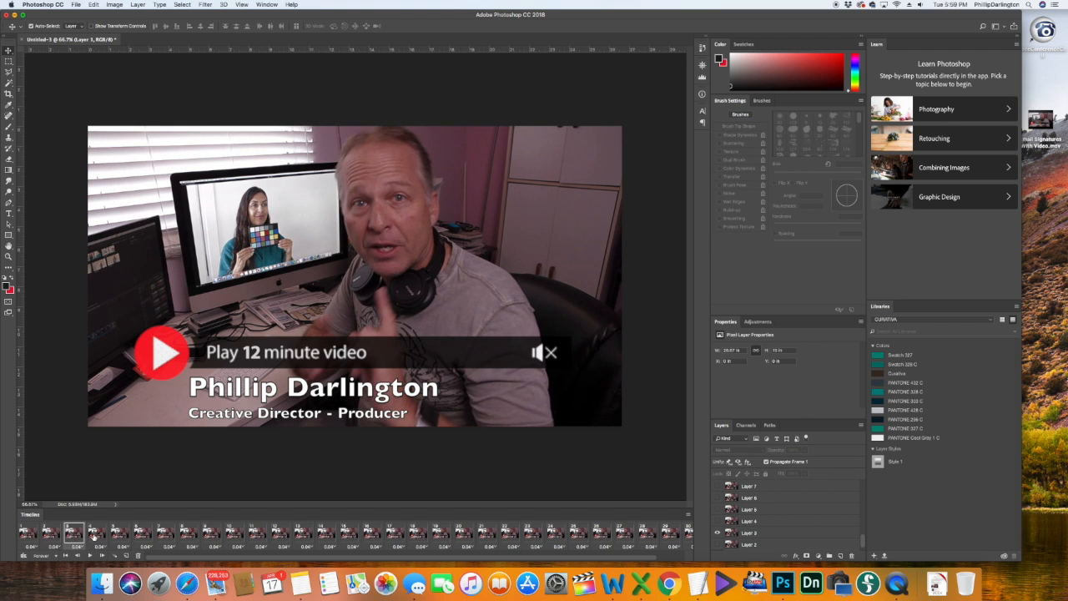
left_click(94, 535)
left_click(77, 536)
left_click(28, 533)
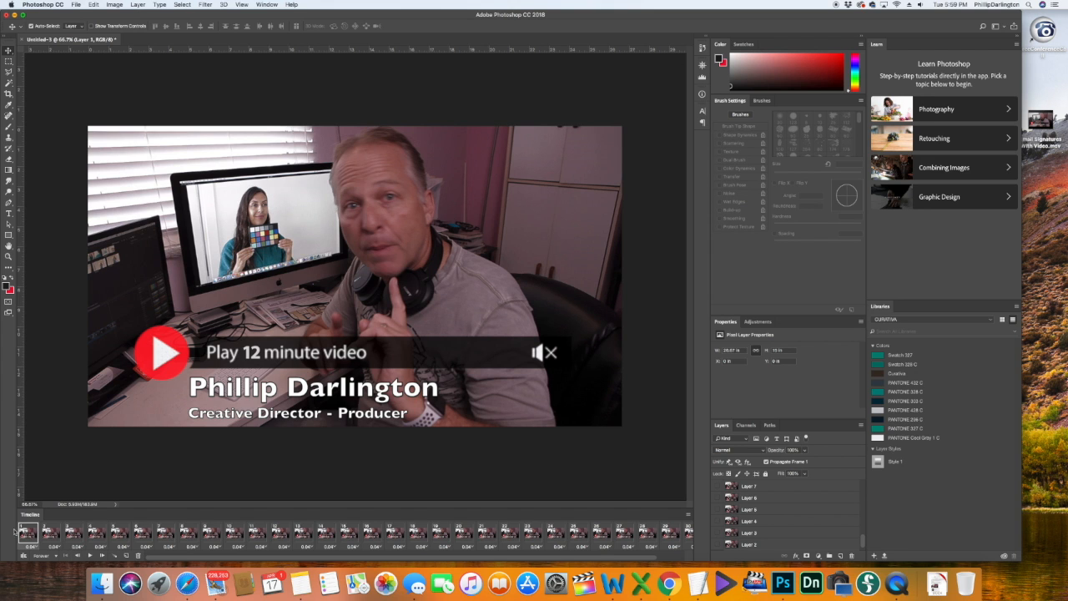
left_click(138, 558)
left_click(594, 185)
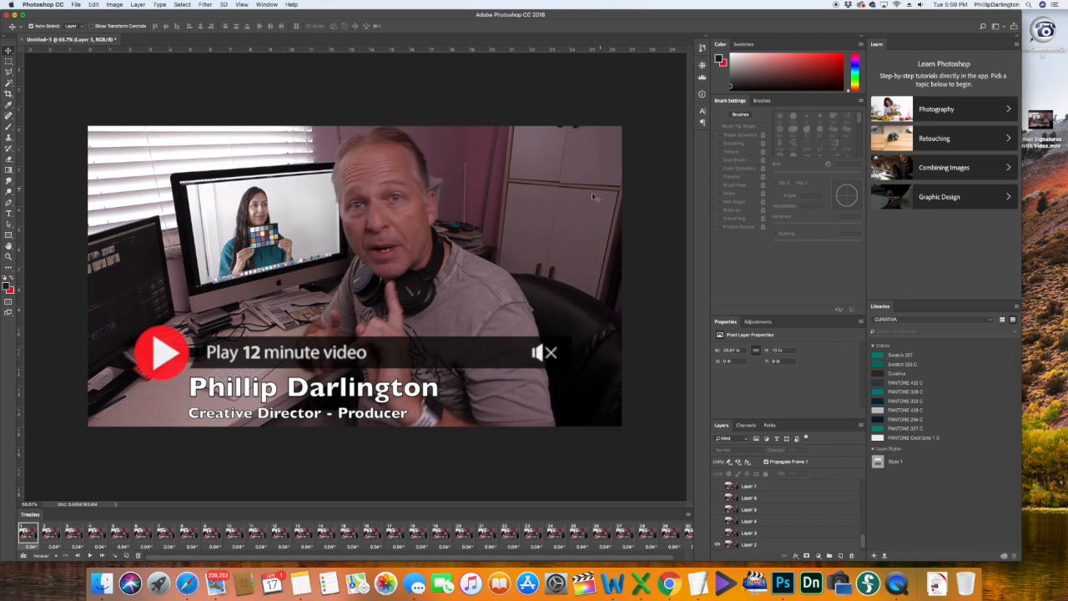
left_click(139, 556)
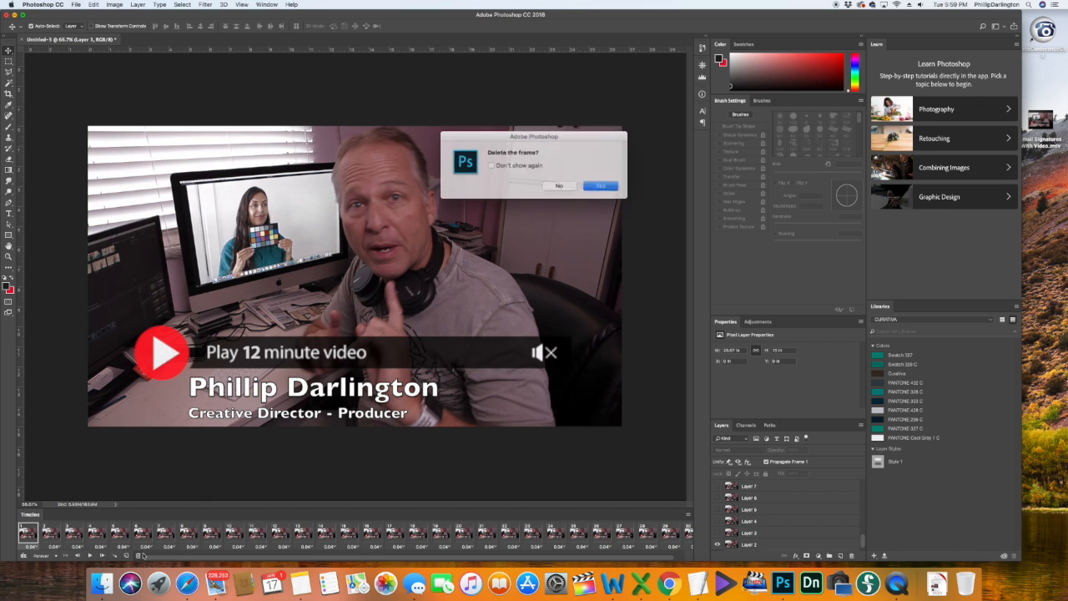
left_click(607, 185)
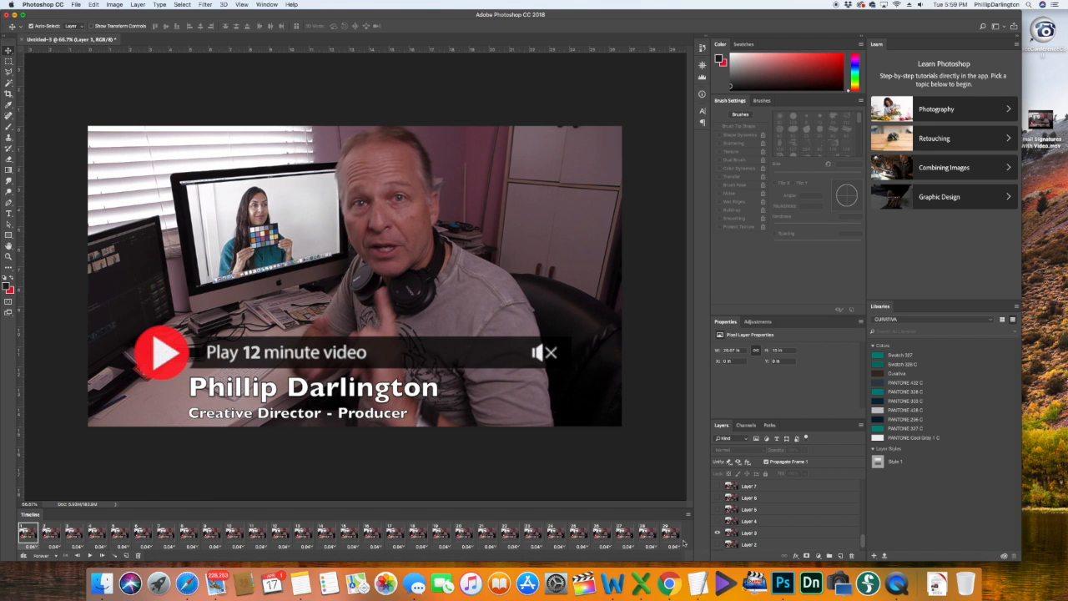
Step: Delete four frames from the end, starting with frame 26, then return to frame 1
left_click(669, 539)
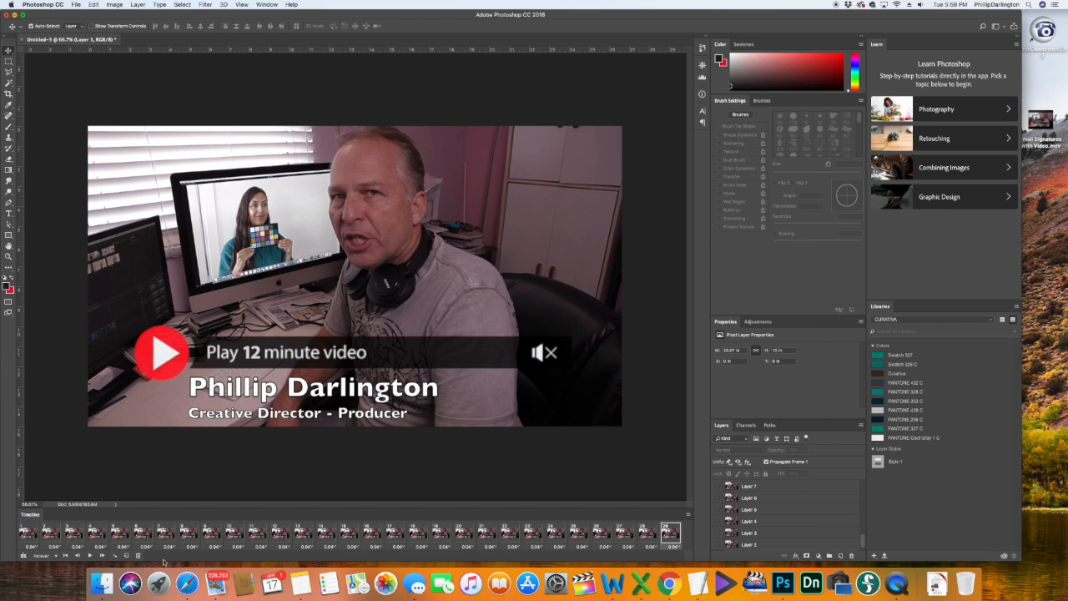
left_click(602, 536)
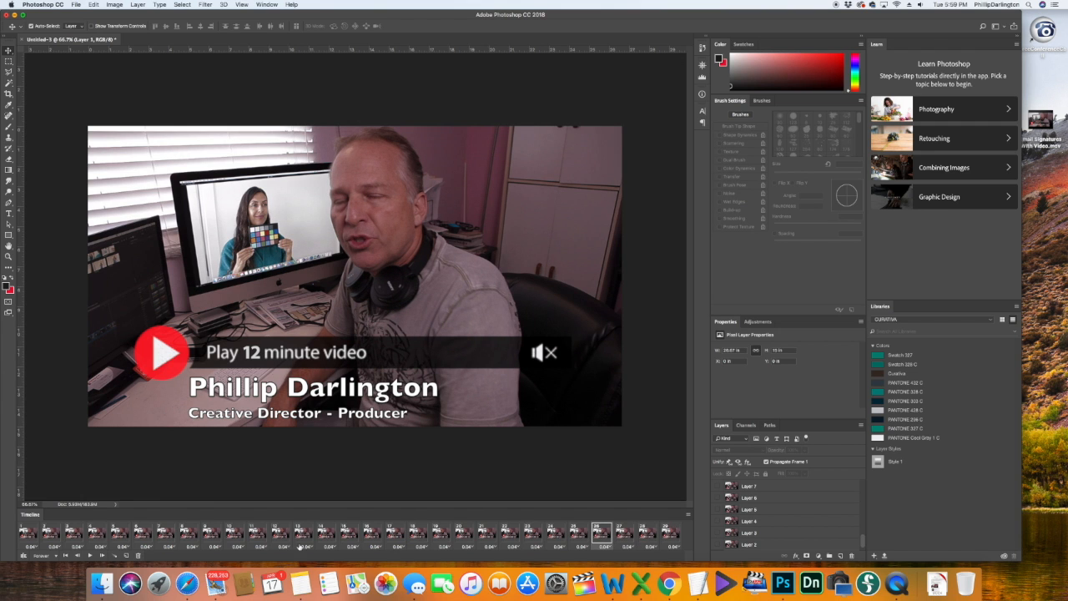
left_click(137, 556)
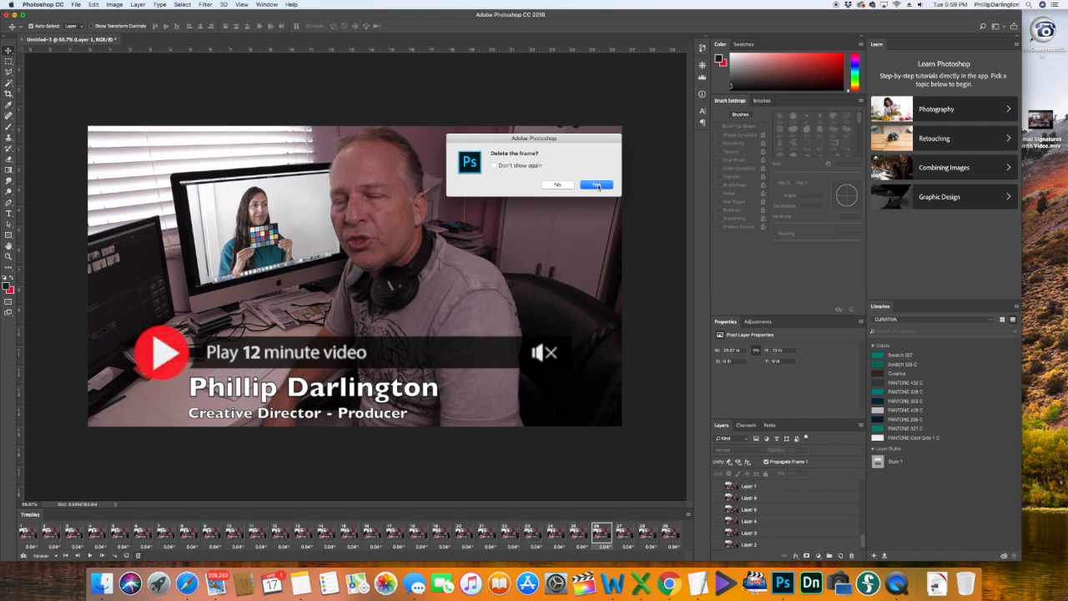
left_click(598, 186)
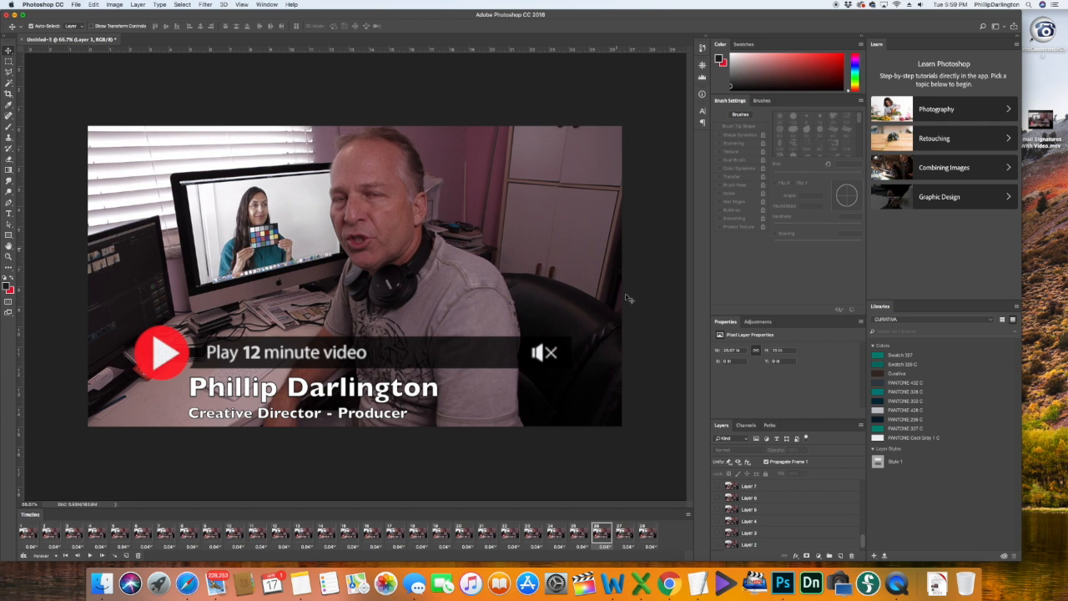
left_click(139, 556)
left_click(598, 185)
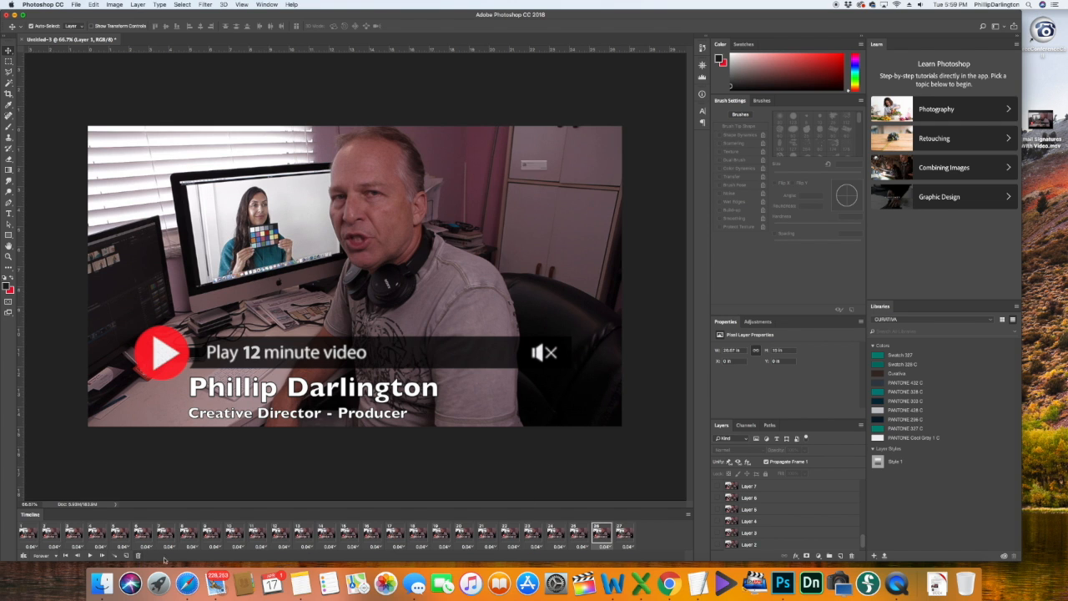
left_click(138, 556)
left_click(597, 184)
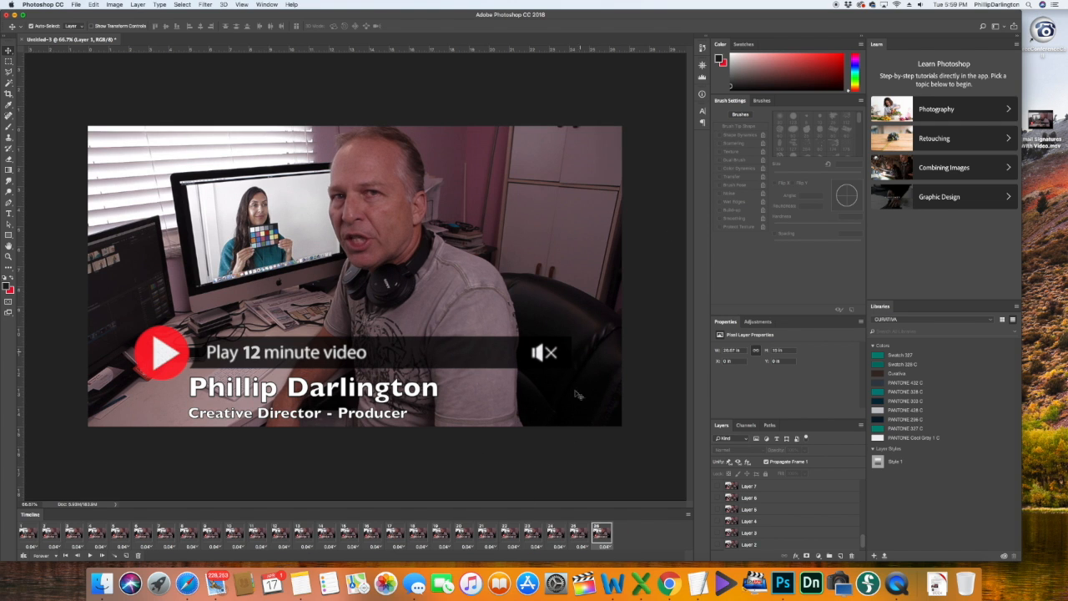
left_click(138, 555)
left_click(598, 185)
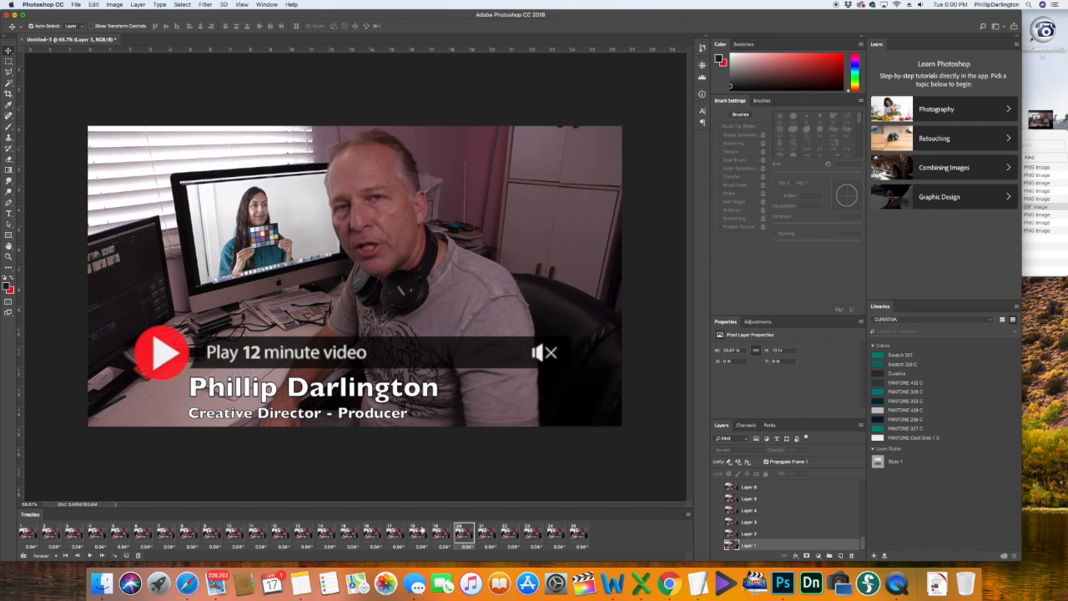
left_click(28, 535)
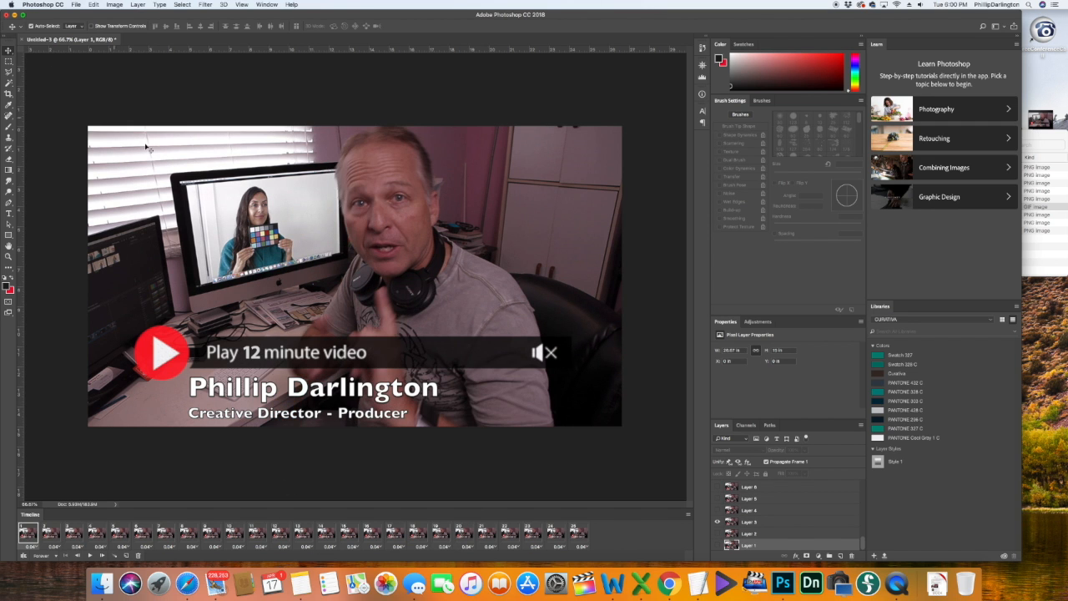
Step: Resize the image to 6.667 × 3.75 inches, giving 480 × 270 pixels
left_click(114, 5)
left_click(127, 68)
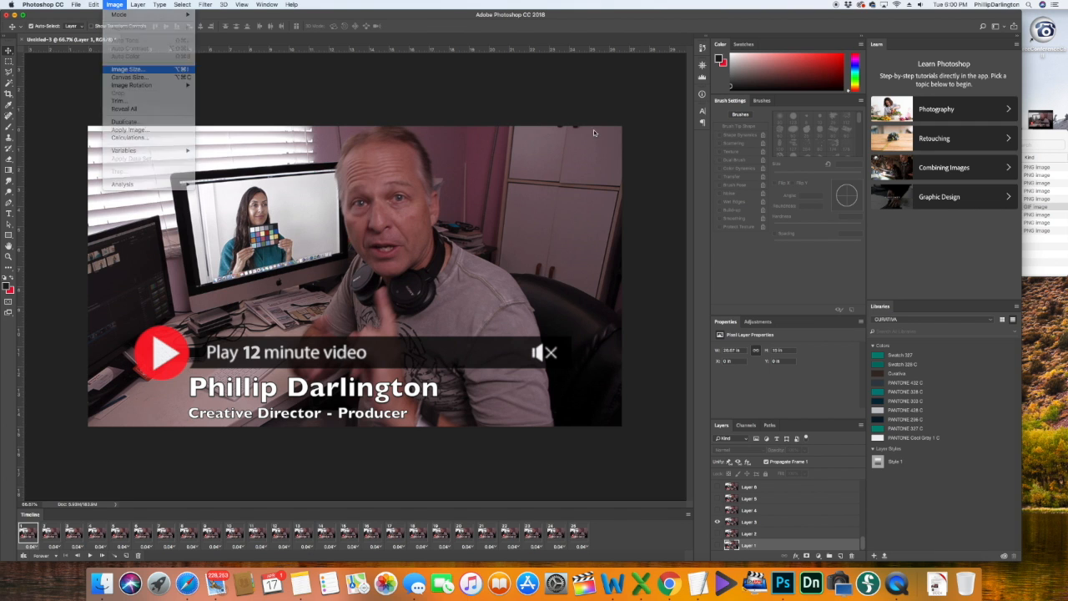
left_click(577, 259)
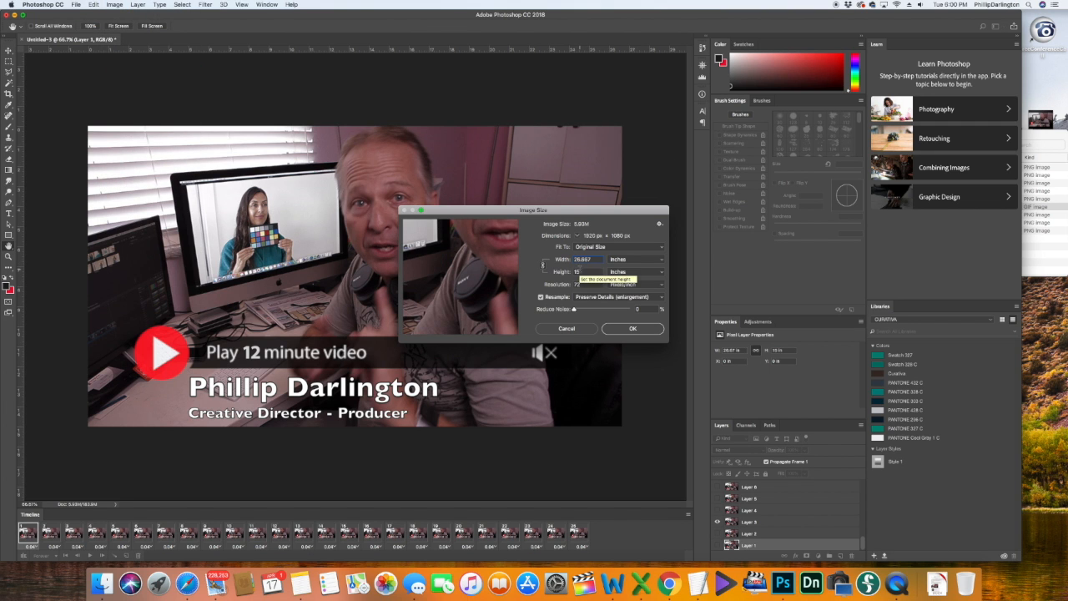
key("BackSpace")
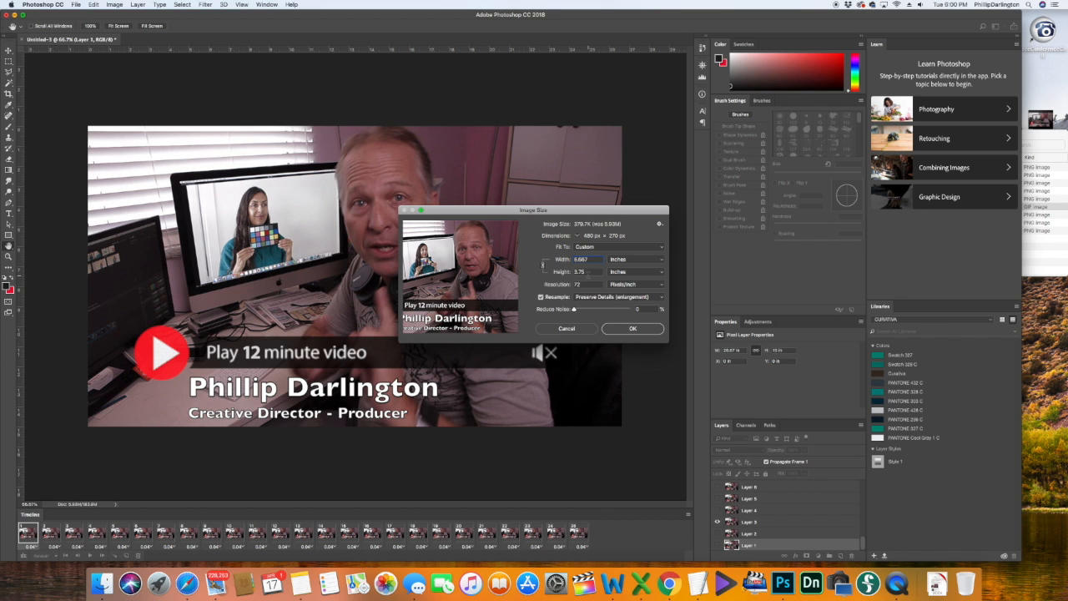
double_click(582, 272)
left_click(633, 328)
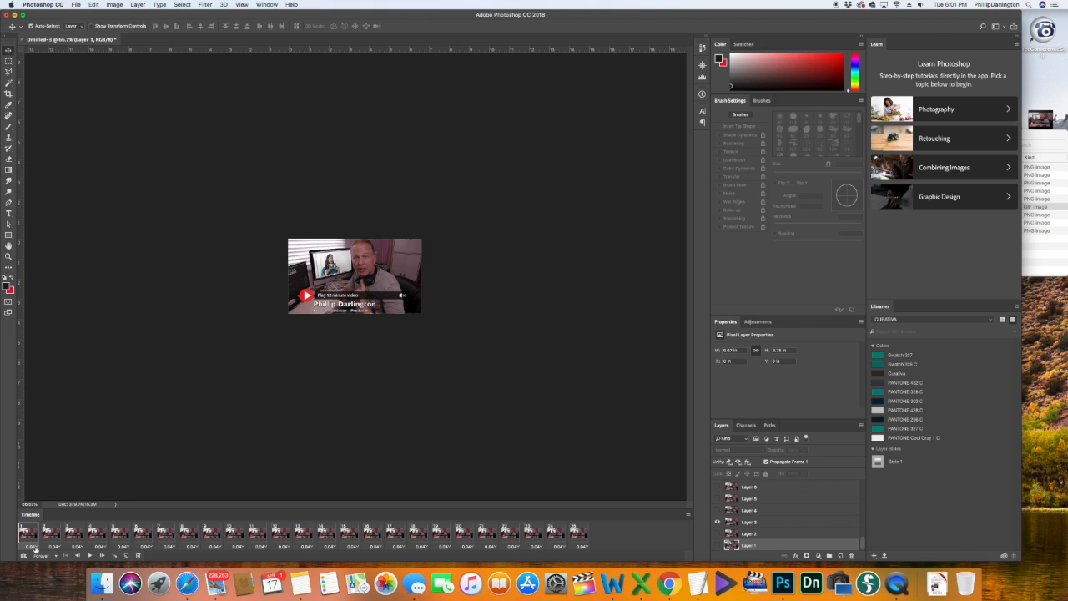
Step: Give frames 1 and 2 custom delays through the Other... delay option
left_click(31, 546)
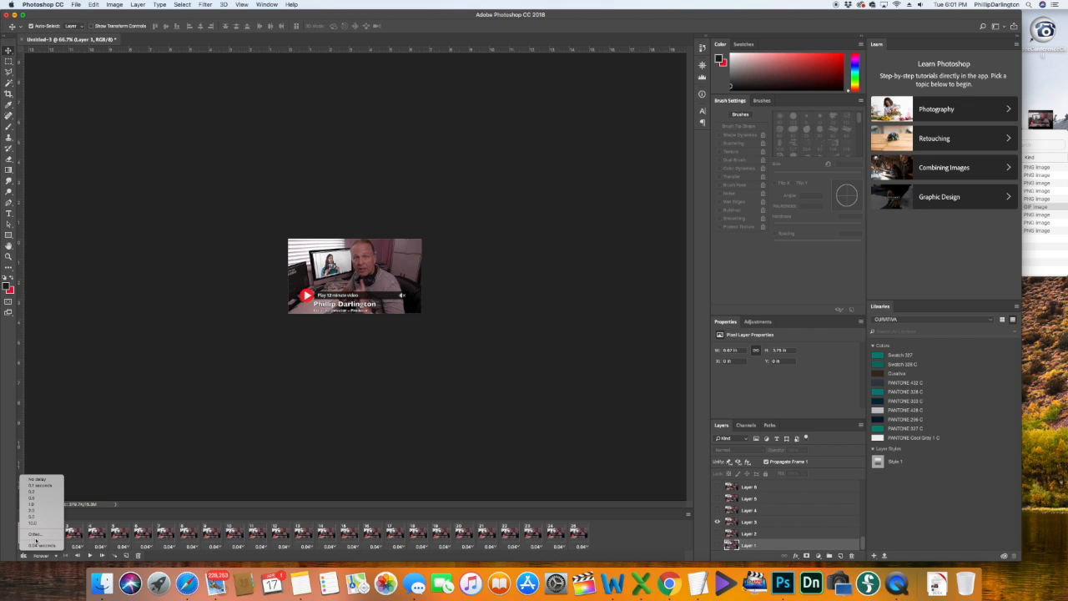
left_click(34, 535)
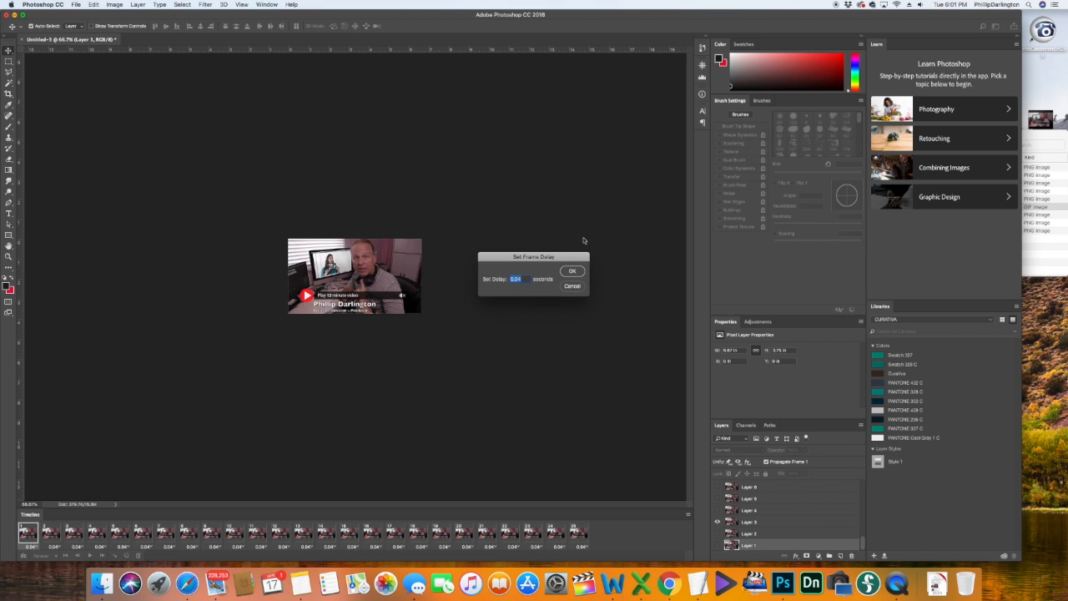
left_click(523, 280)
left_click(572, 272)
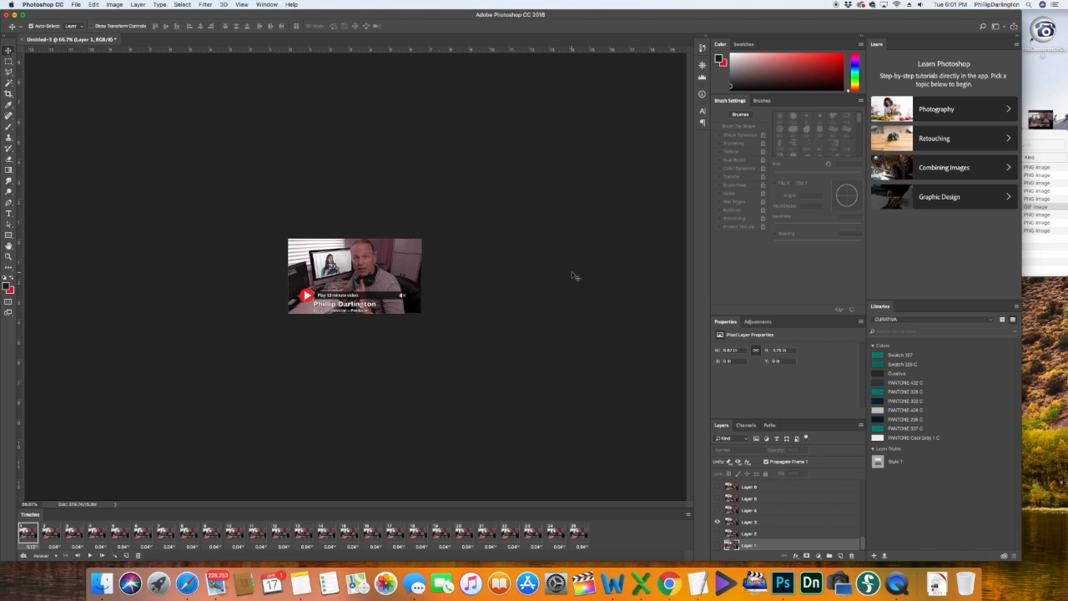
left_click(54, 548)
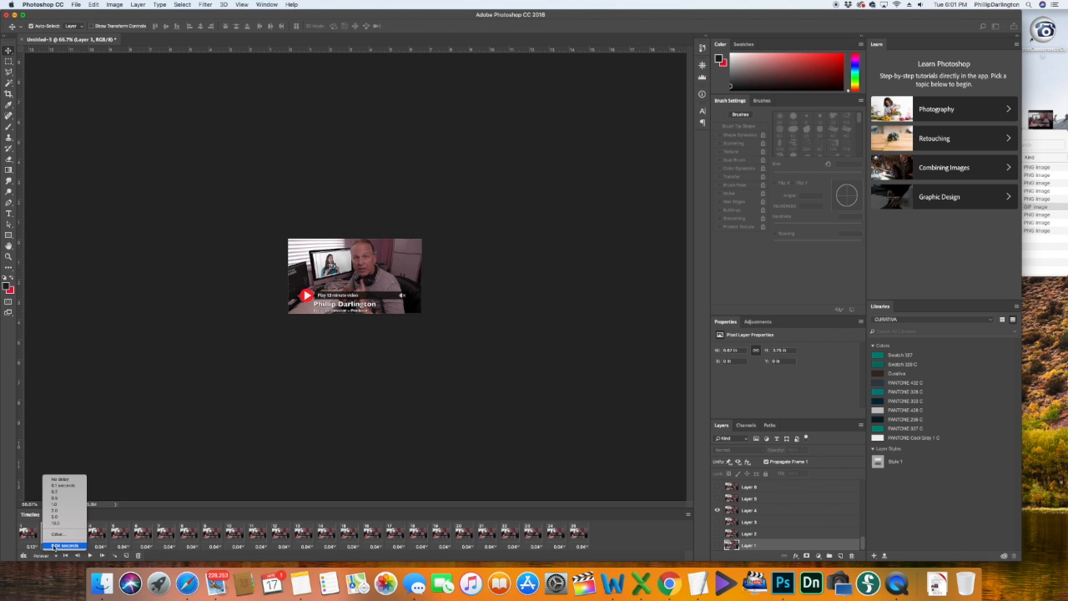
left_click(61, 537)
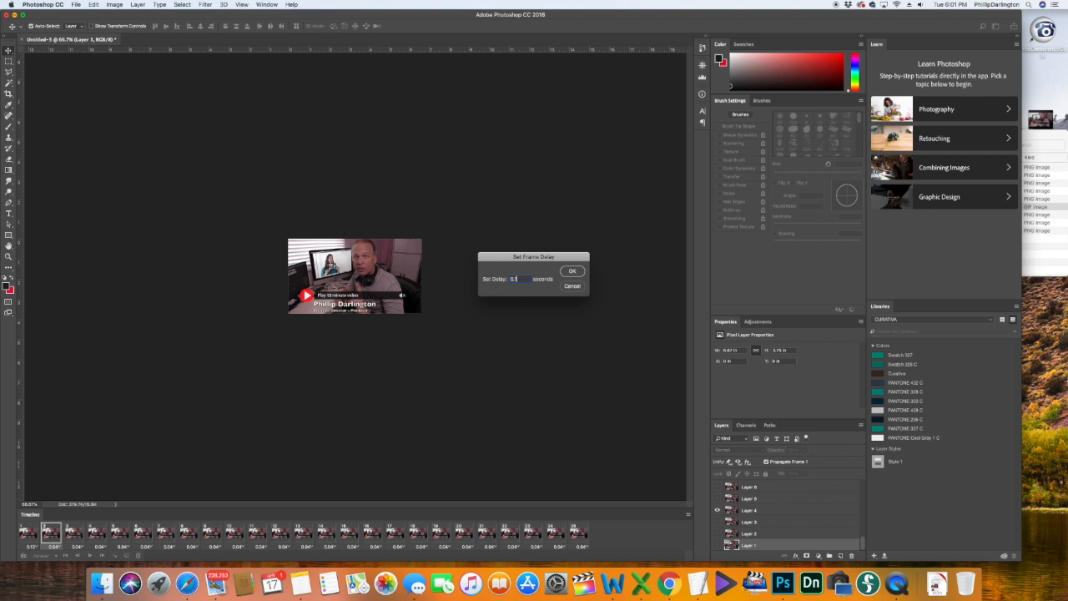
left_click(573, 272)
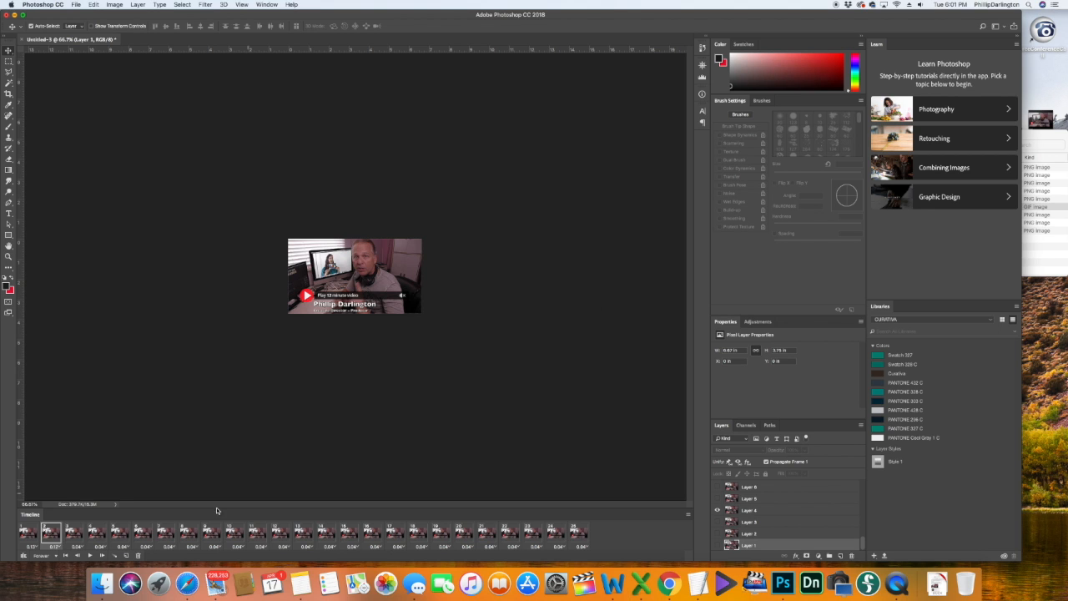
Step: Enter custom delays for frame 3 (0.03) and frame 4, then clear the layer selection
left_click(77, 548)
left_click(82, 533)
left_click(526, 279)
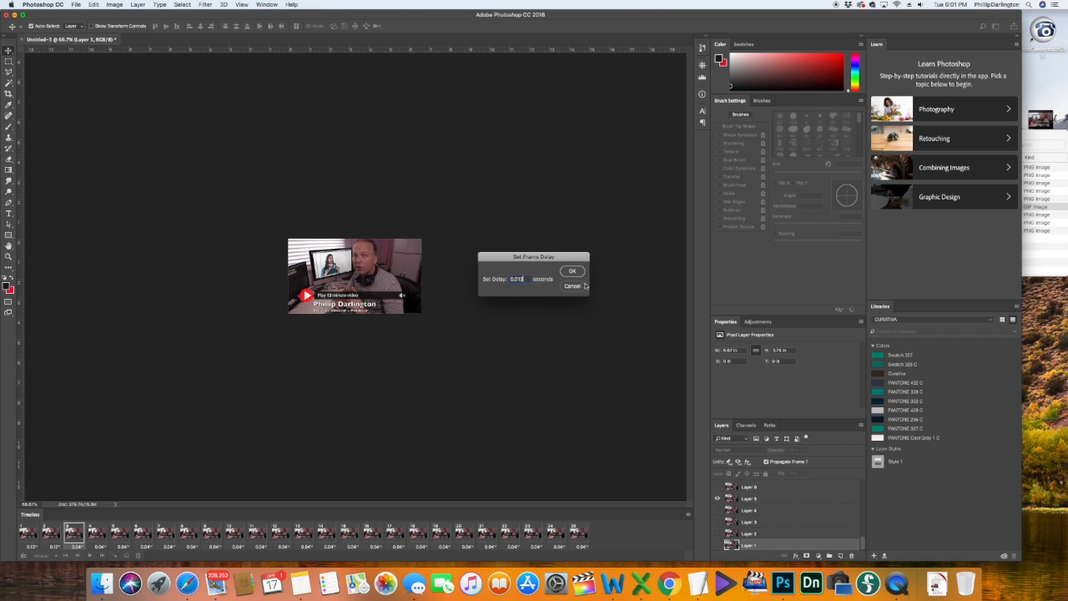
double_click(514, 280)
type("0.03")
left_click(573, 272)
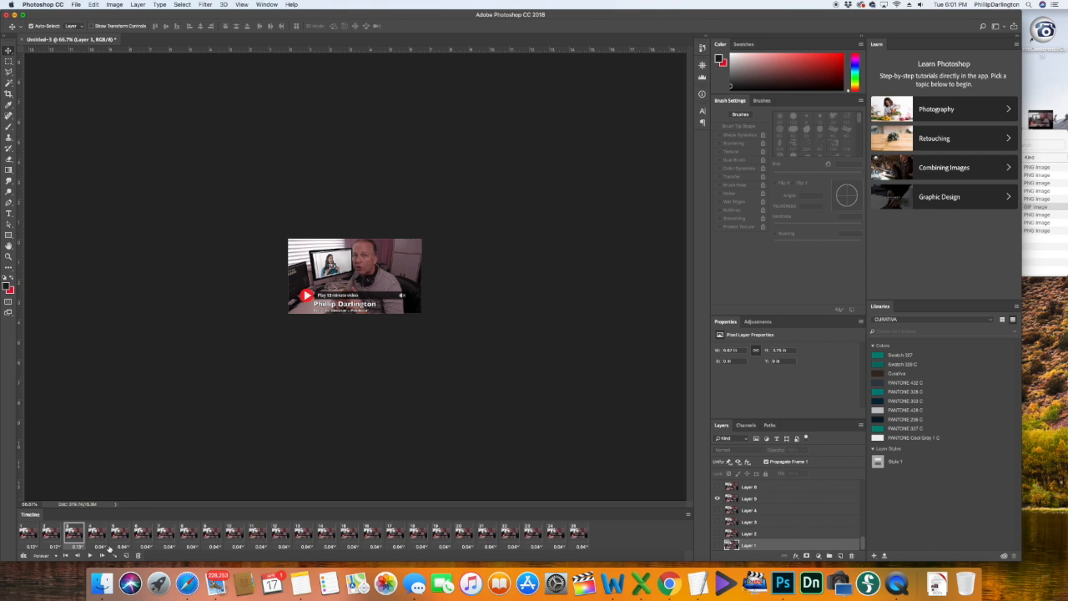
left_click(100, 548)
left_click(105, 538)
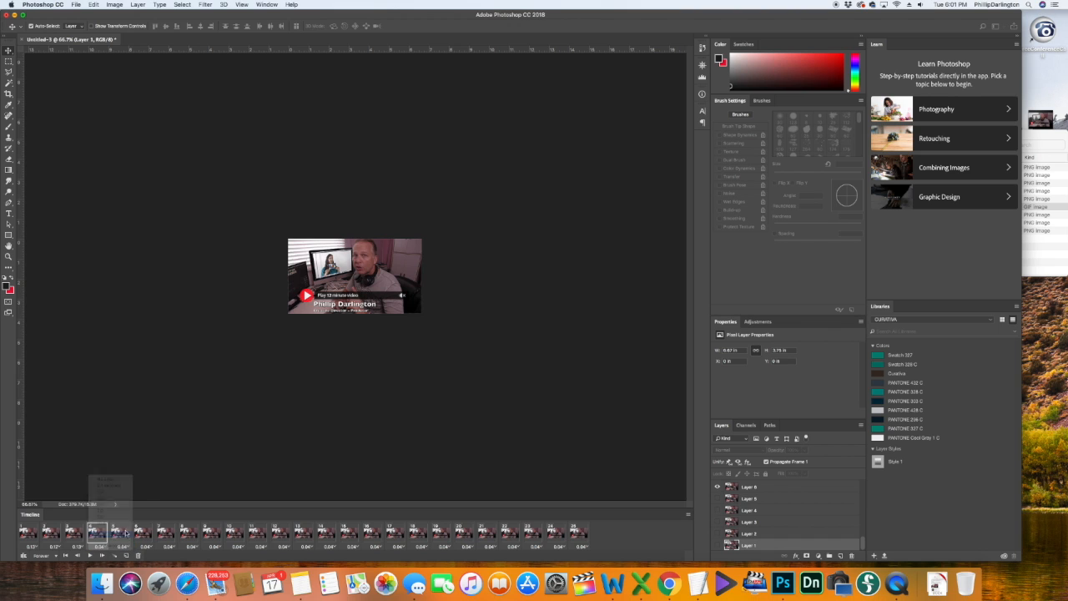
type("0.0")
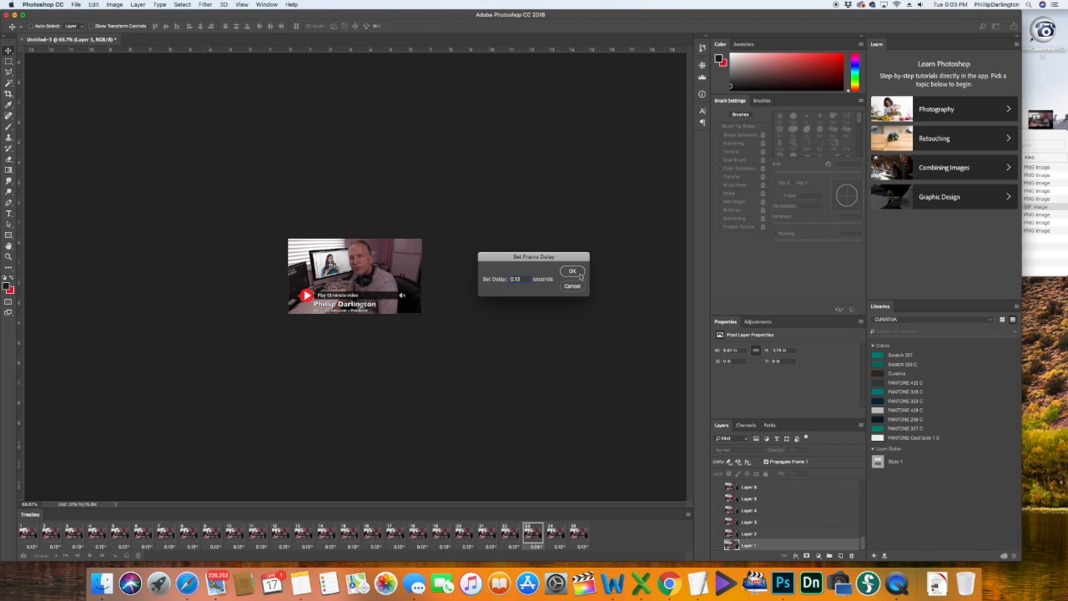
left_click(572, 271)
left_click(570, 359)
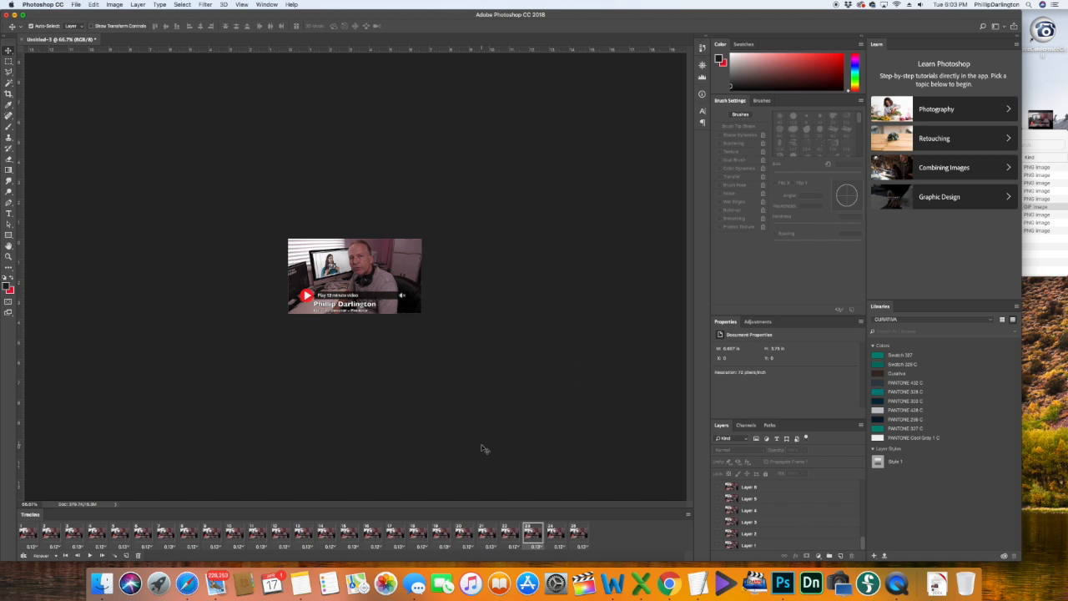
Step: Open Save for Web (Legacy) and keep GIF, Looping Forever and Adaptive colour reduction
left_click(75, 5)
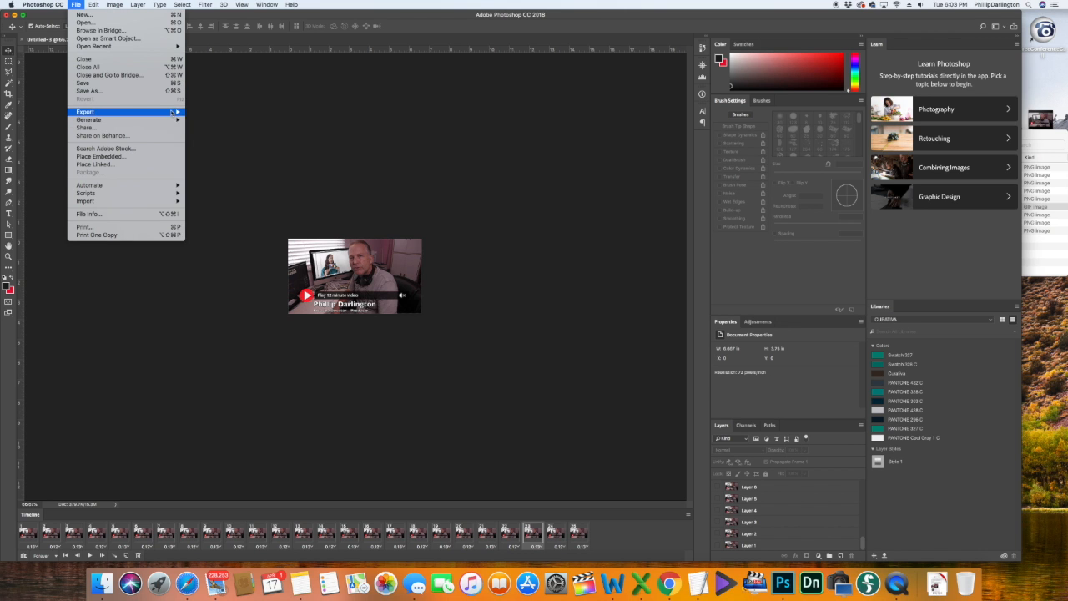
mouse_move(108, 111)
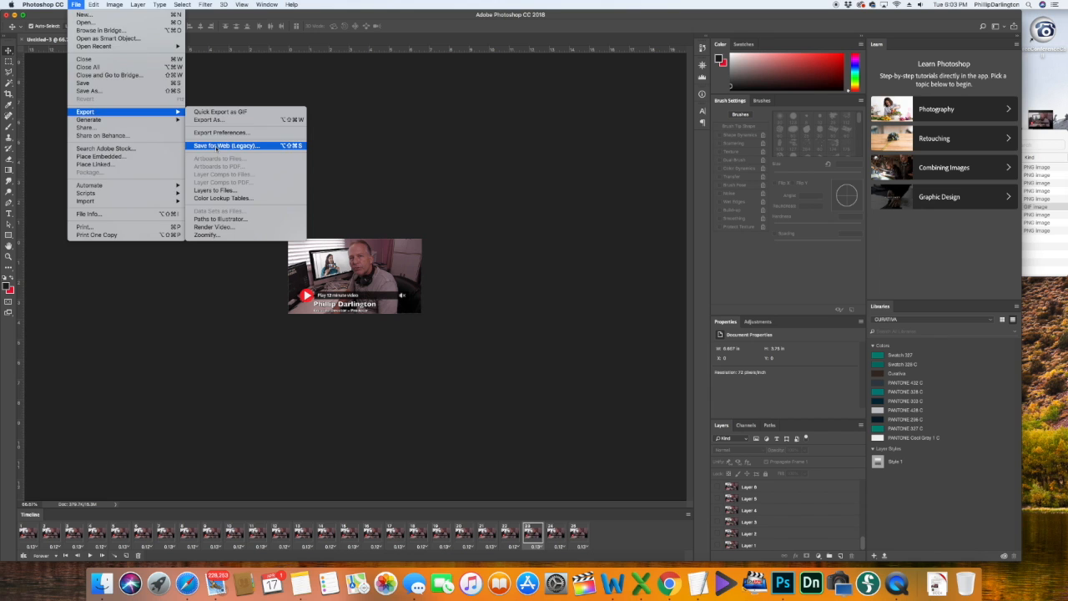
left_click(218, 146)
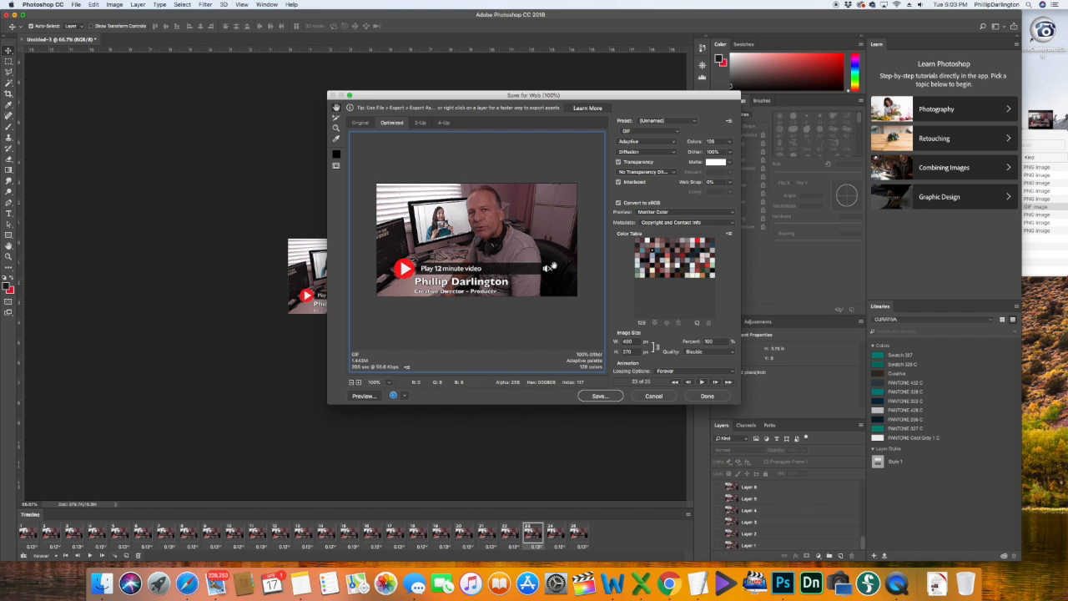
left_click(677, 132)
left_click(679, 132)
left_click(732, 374)
left_click(733, 375)
left_click(676, 143)
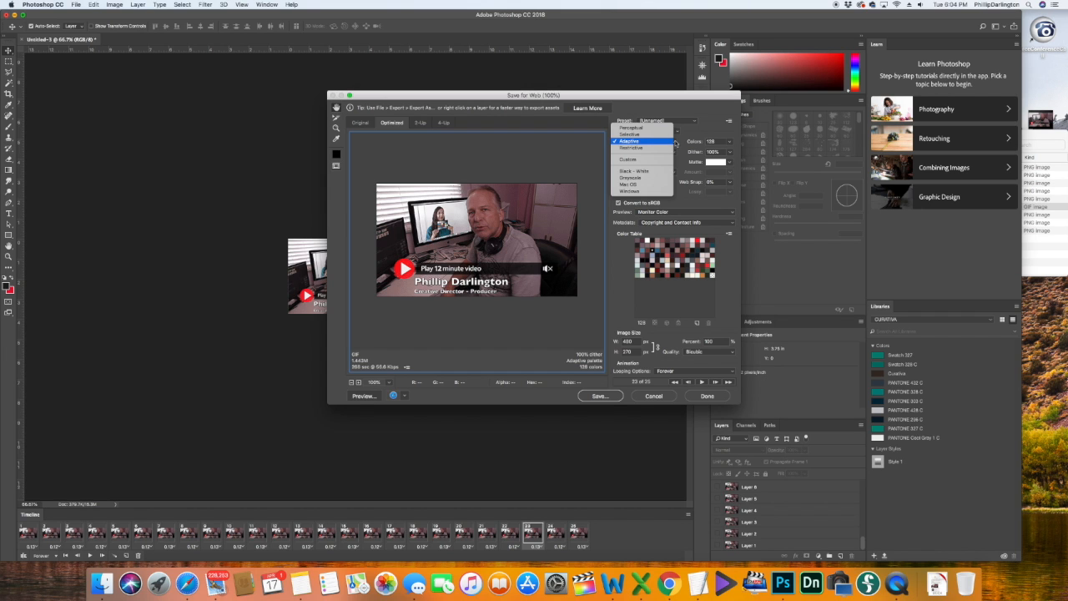
left_click(681, 147)
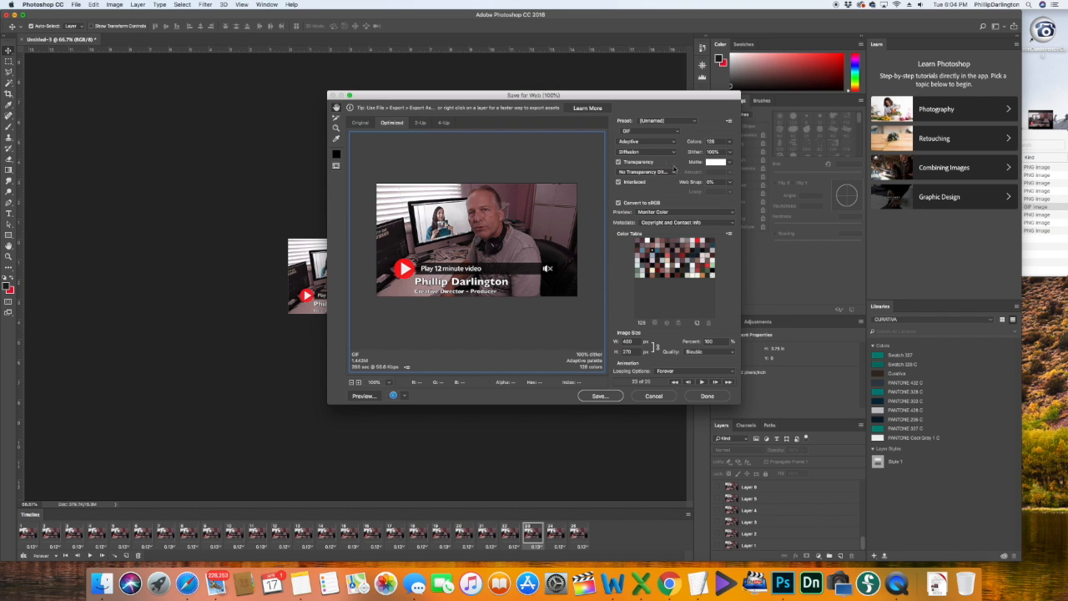
Step: Save the GIF to the Desktop as play3.gif and quit Photoshop
left_click(601, 397)
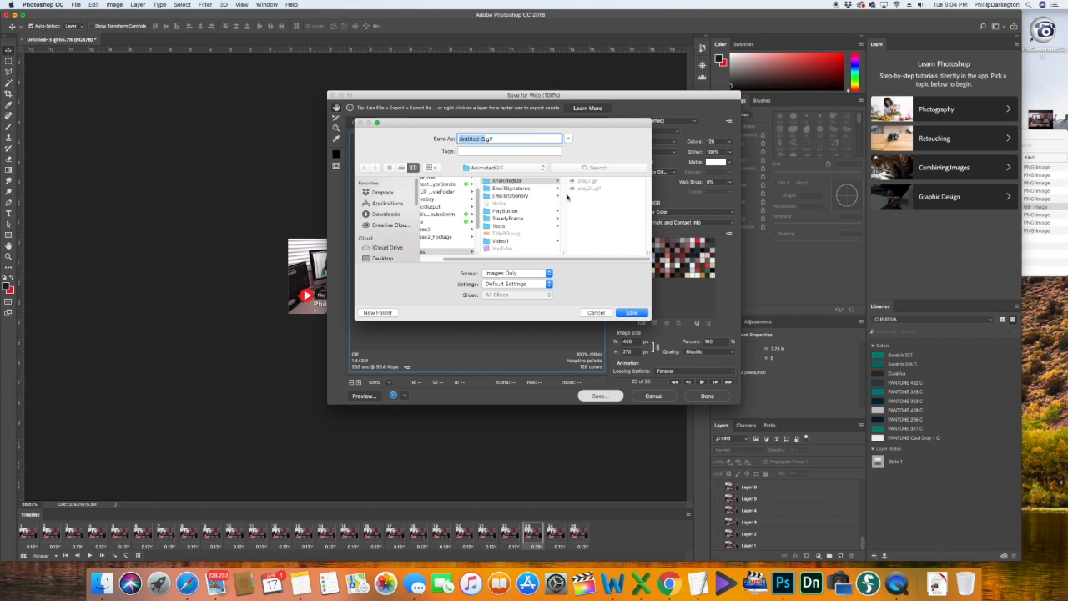
left_click(383, 258)
left_click(470, 139)
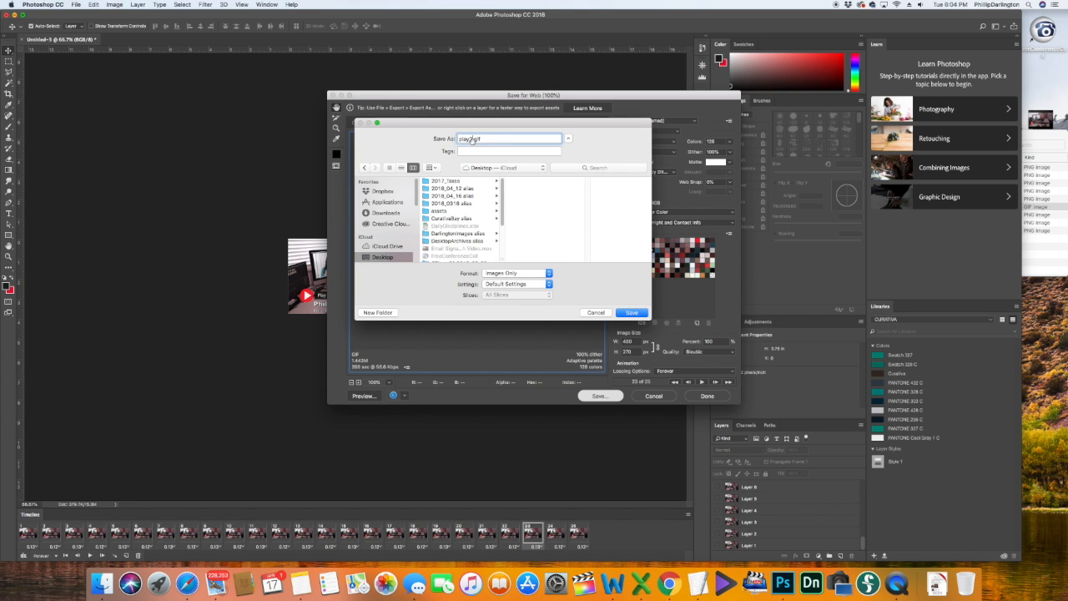
key("BackSpace")
type("3")
left_click(632, 313)
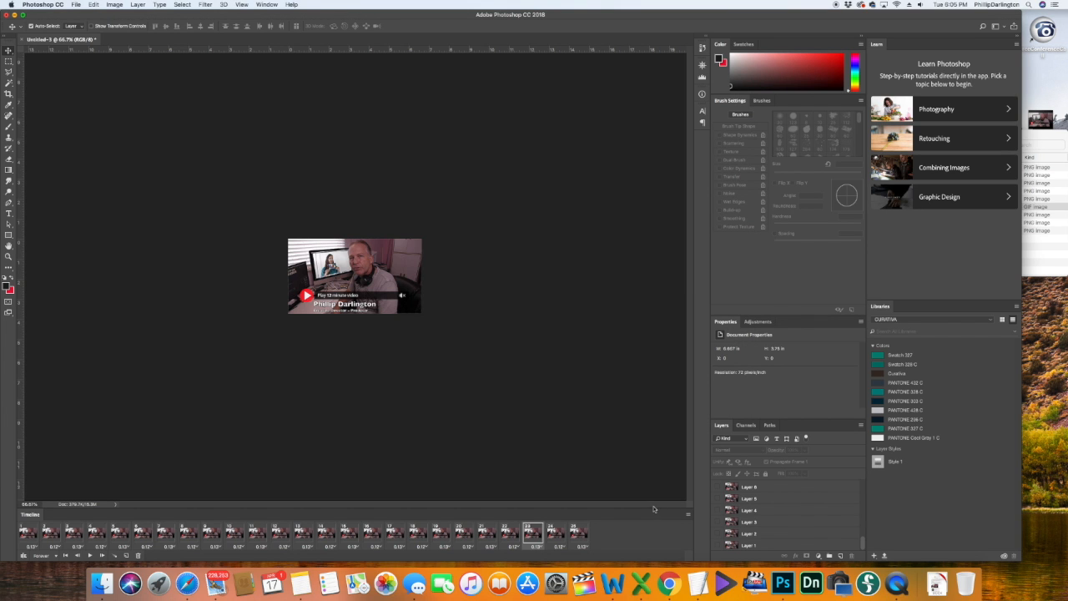
key("super+q")
Step: Quit Photoshop without saving, trash Email Signatures With Video.mov from the Desktop, and switch to Safari
left_click(515, 185)
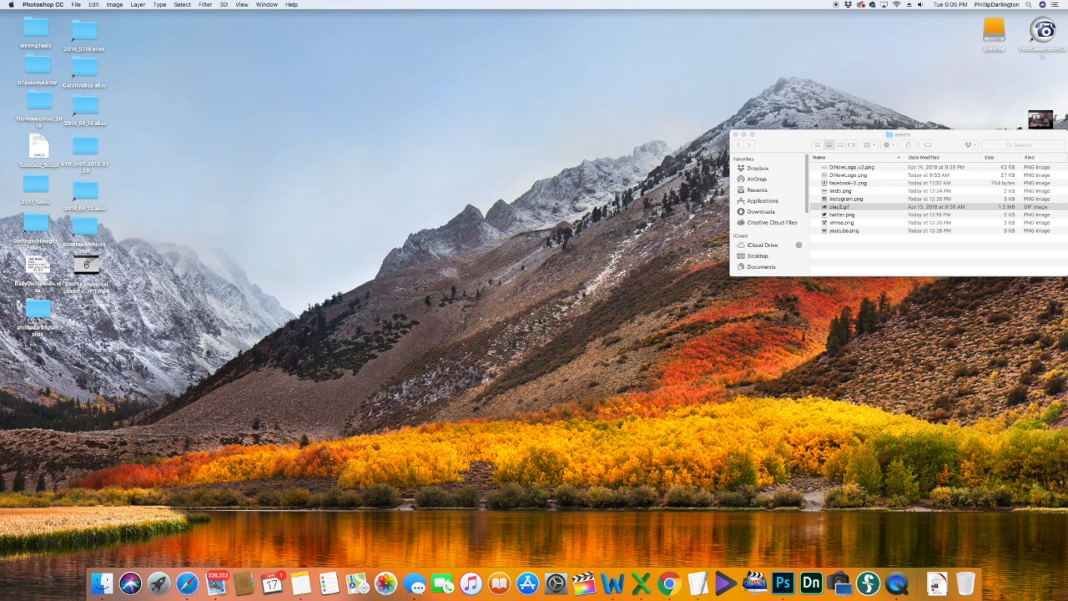
left_click(735, 134)
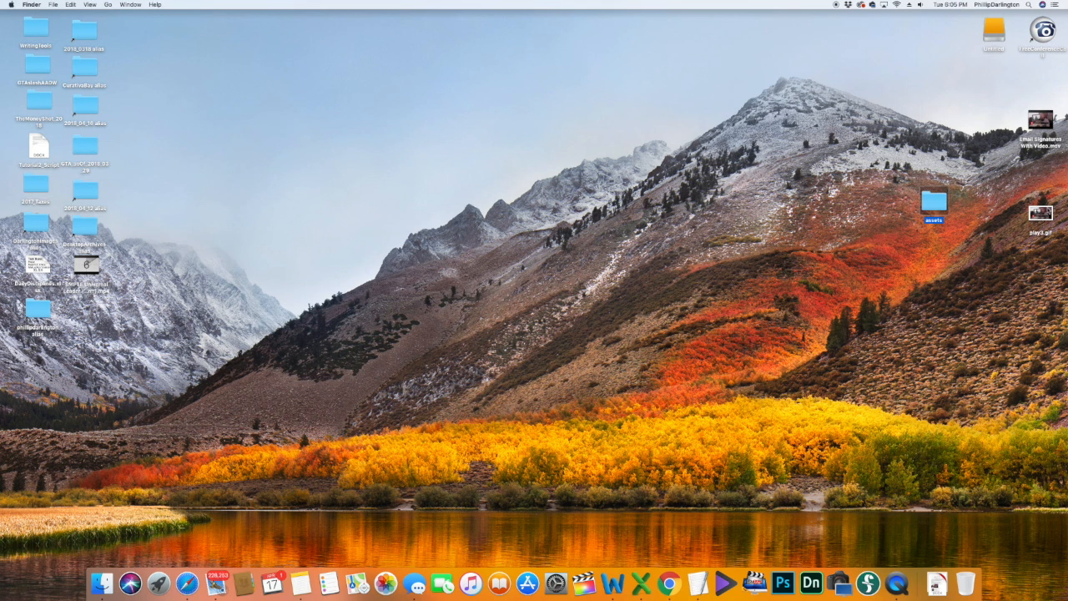
left_click(1043, 213)
left_click(1030, 171)
left_click_drag(1041, 123, 682, 129)
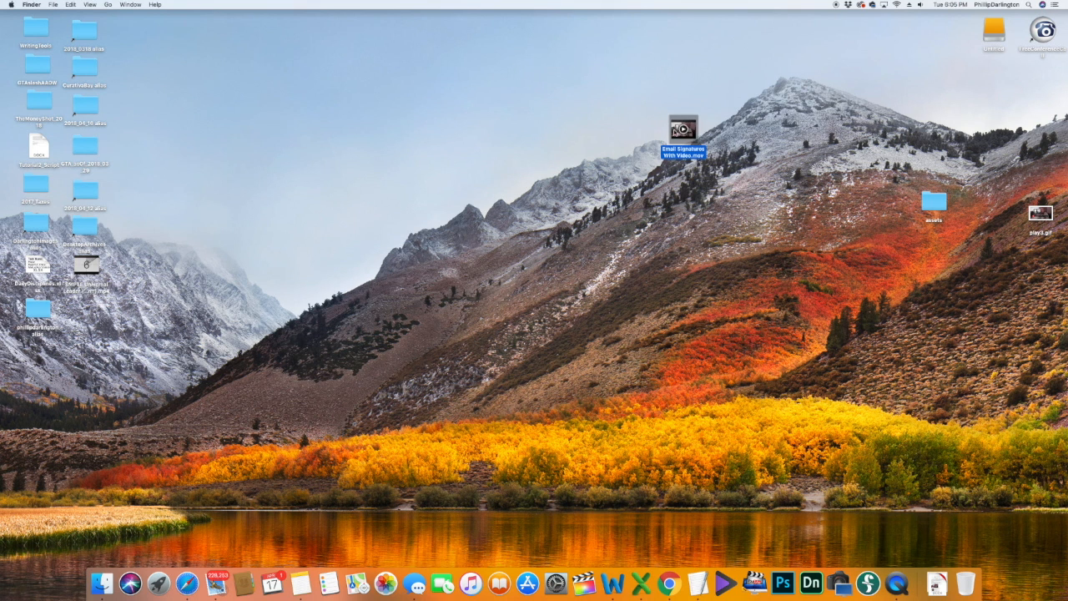
right_click(682, 129)
left_click(692, 157)
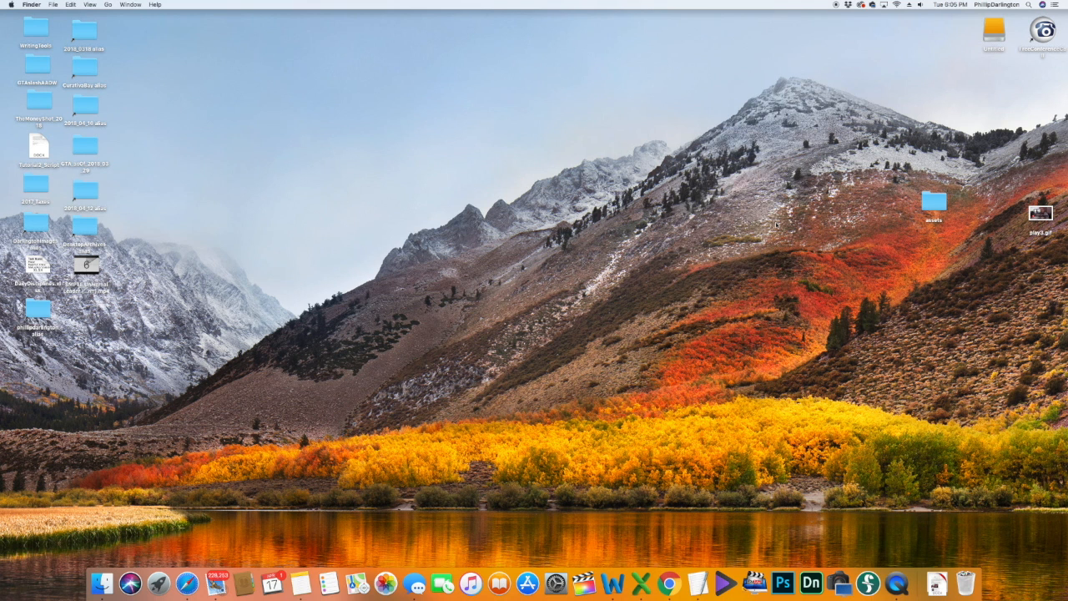
left_click(187, 583)
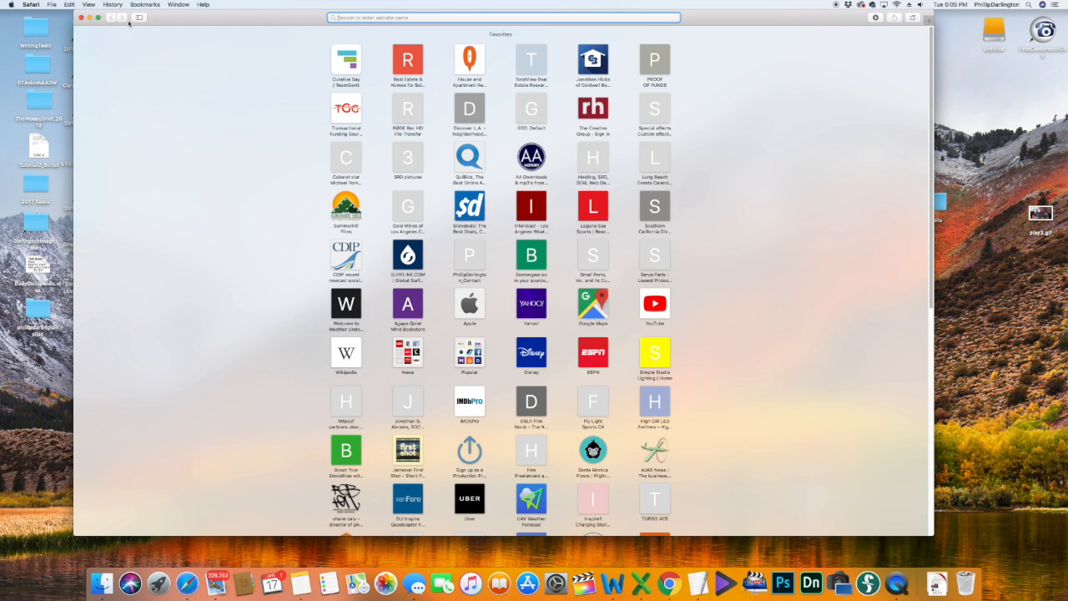
Step: Open play3.gif from the Desktop in Safari with Cmd+O to preview the animation
left_click(53, 5)
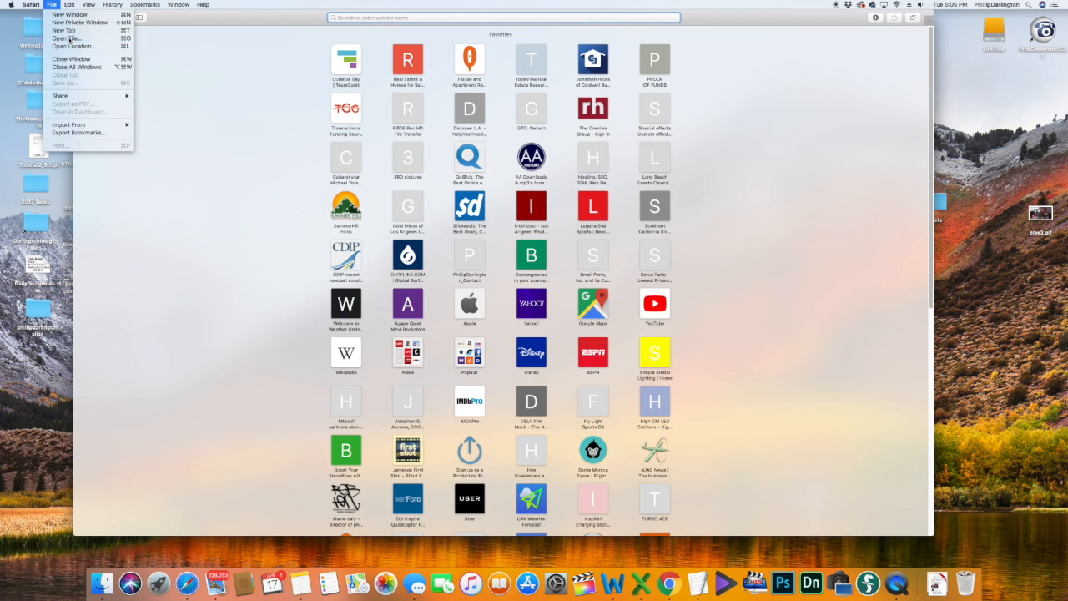
left_click(346, 94)
key("super+o")
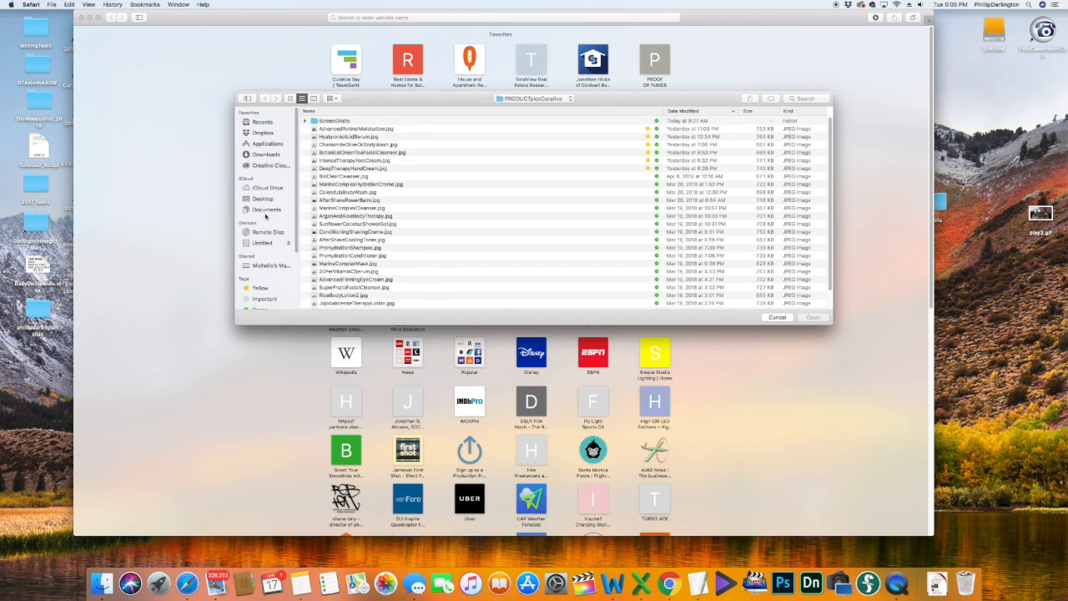
left_click(262, 198)
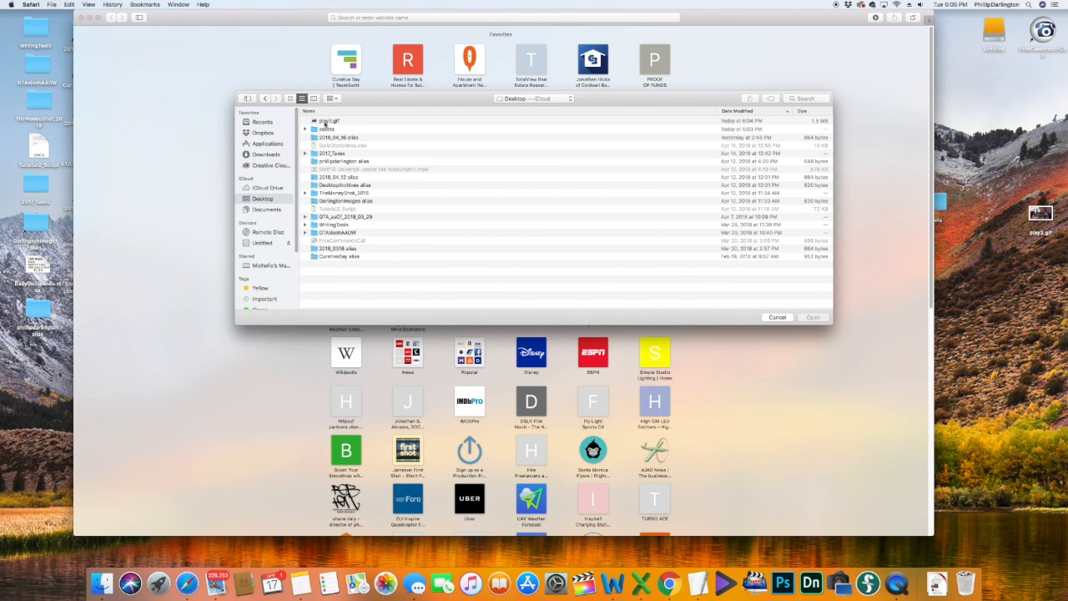
left_click(327, 124)
key("Return")
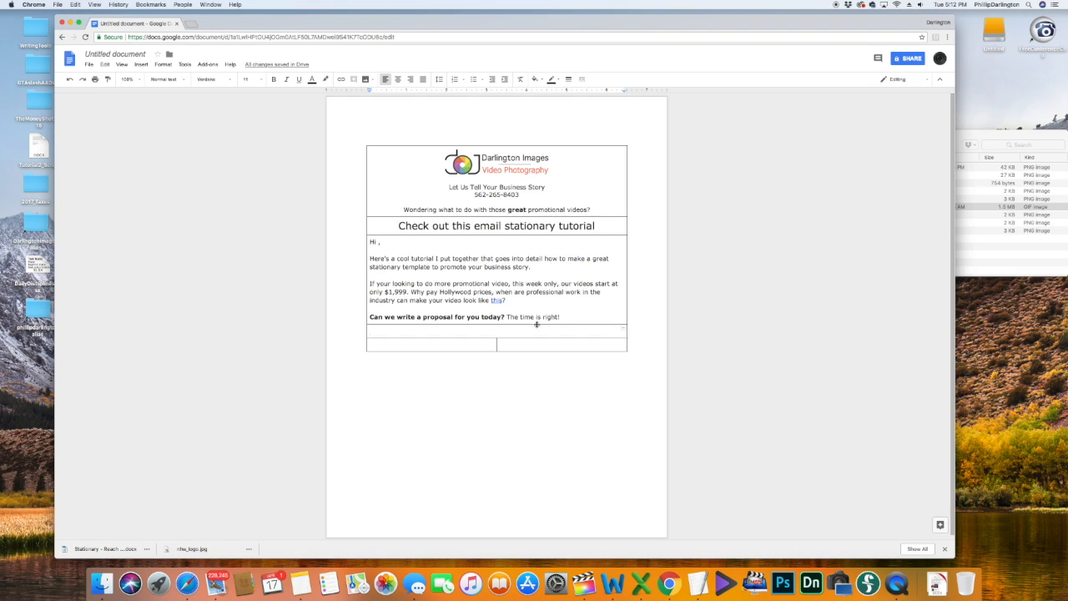
Step: Drag the animated GIF from the assets folder into the empty table cell below the message
left_click(995, 140)
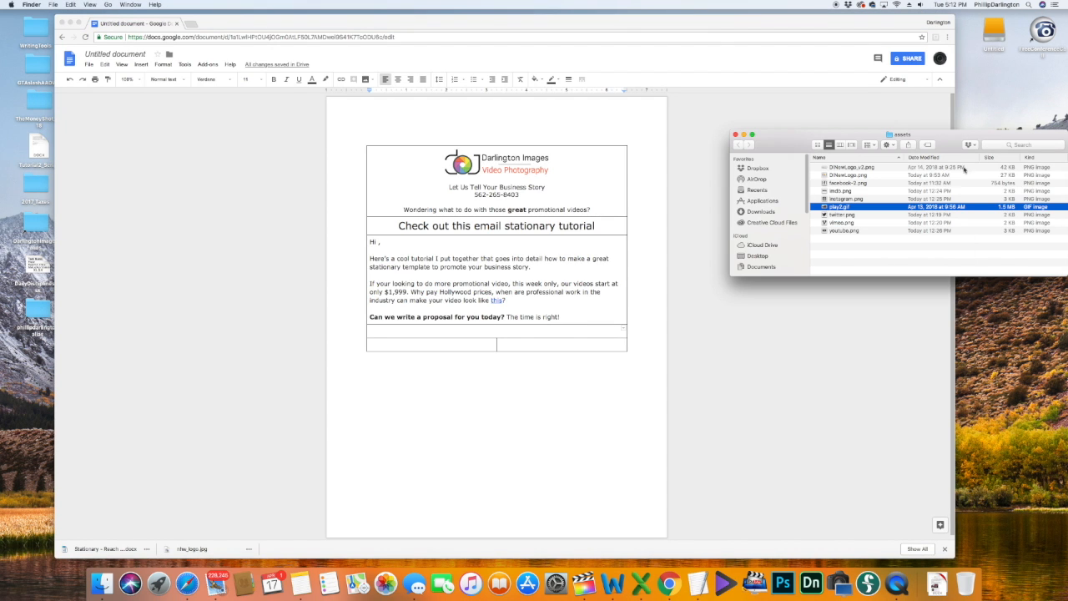
left_click_drag(825, 207, 460, 330)
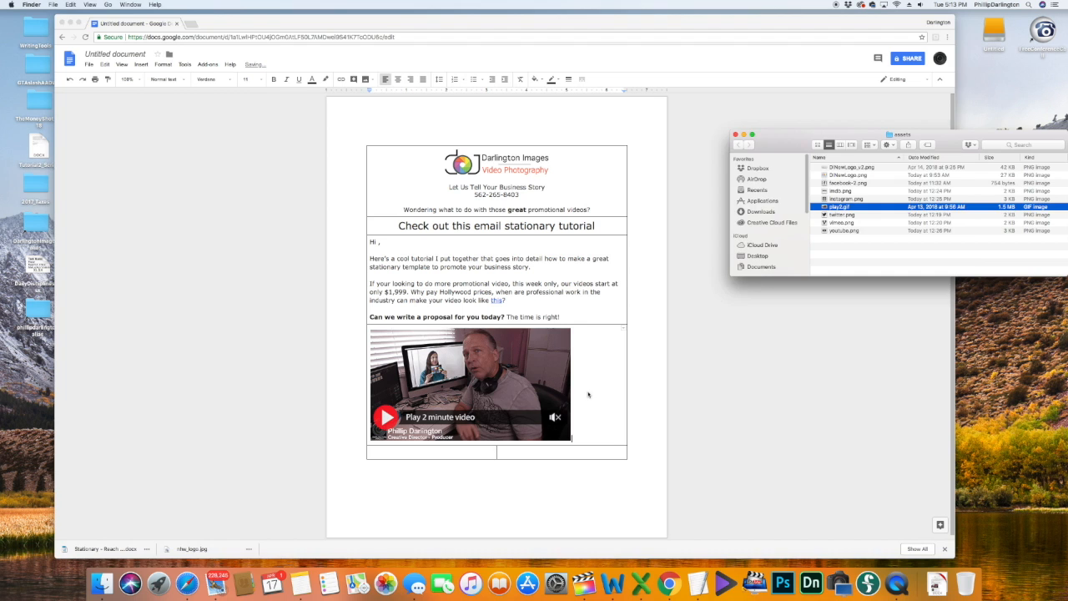
left_click(589, 395)
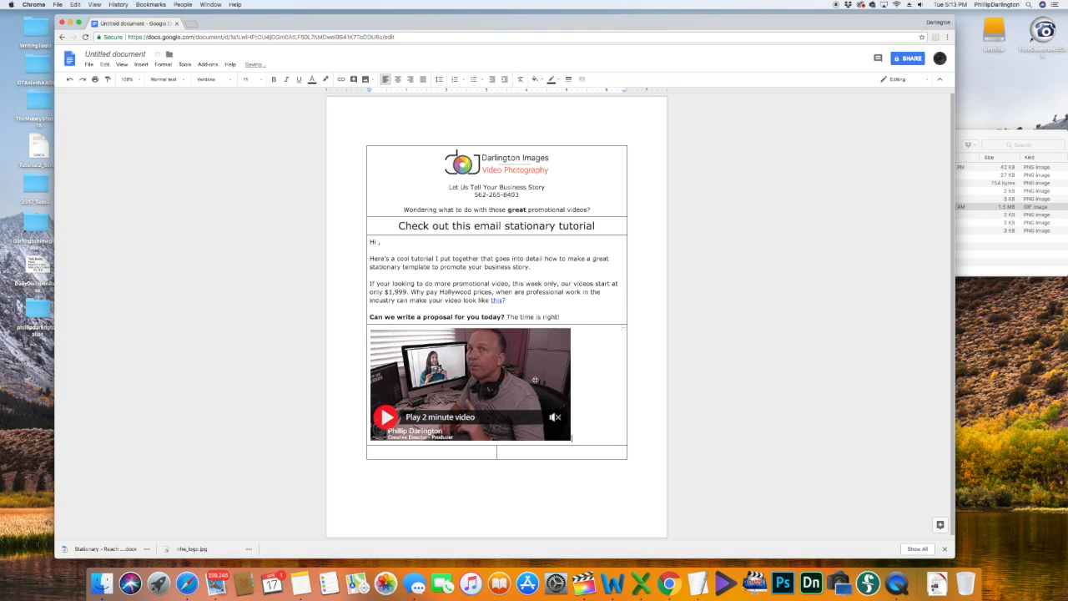
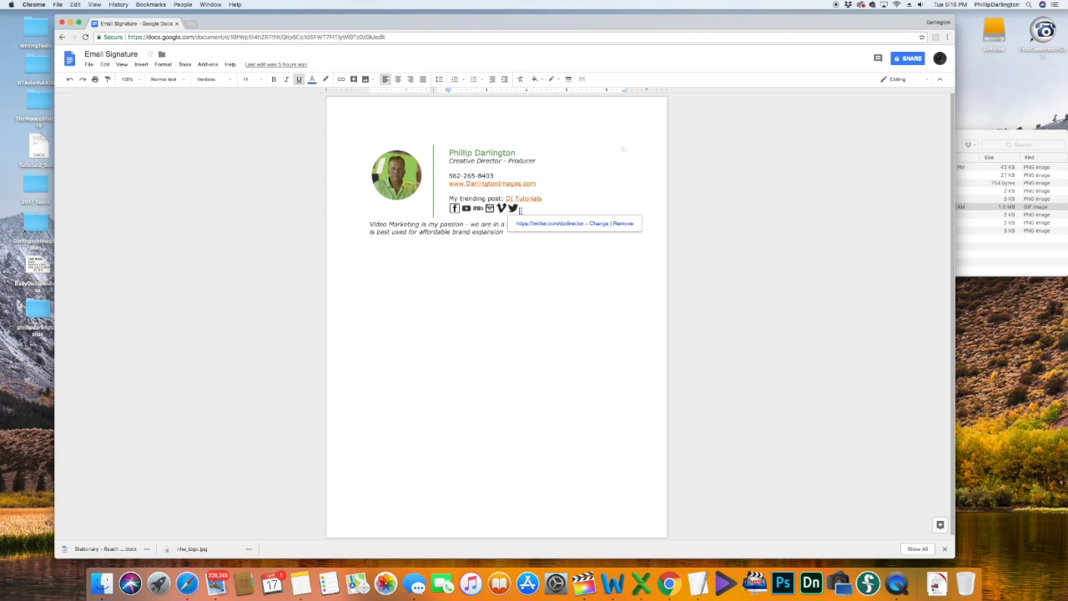
Step: Copy the signature block and go back to the Google Docs home page
mouse_move(523, 210)
left_mouse_down()
mouse_move(480, 198)
mouse_move(437, 149)
mouse_move(414, 148)
mouse_move(424, 172)
left_mouse_up()
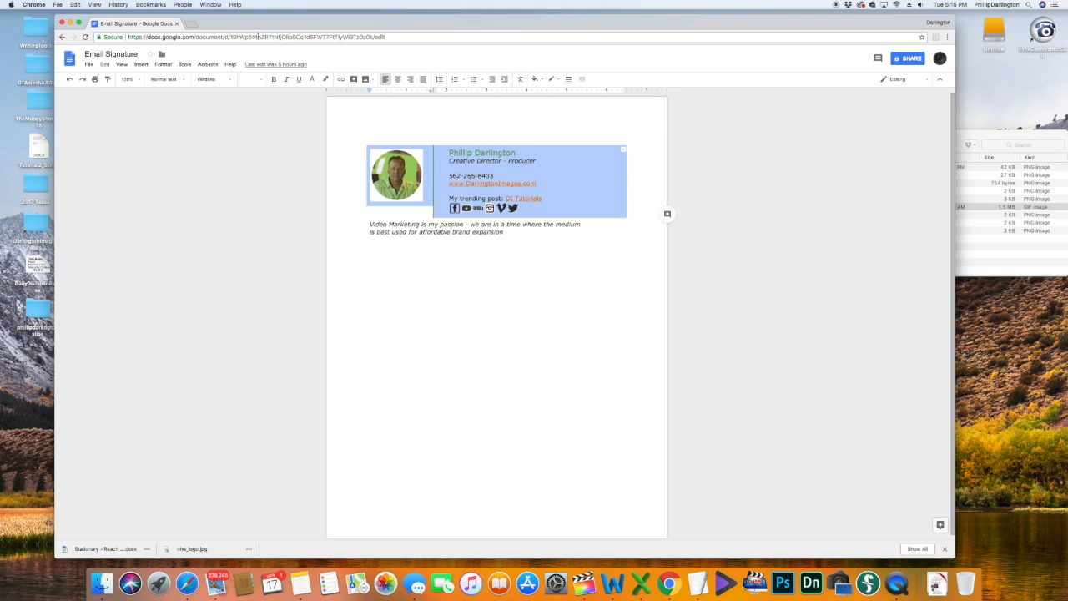
left_click(105, 64)
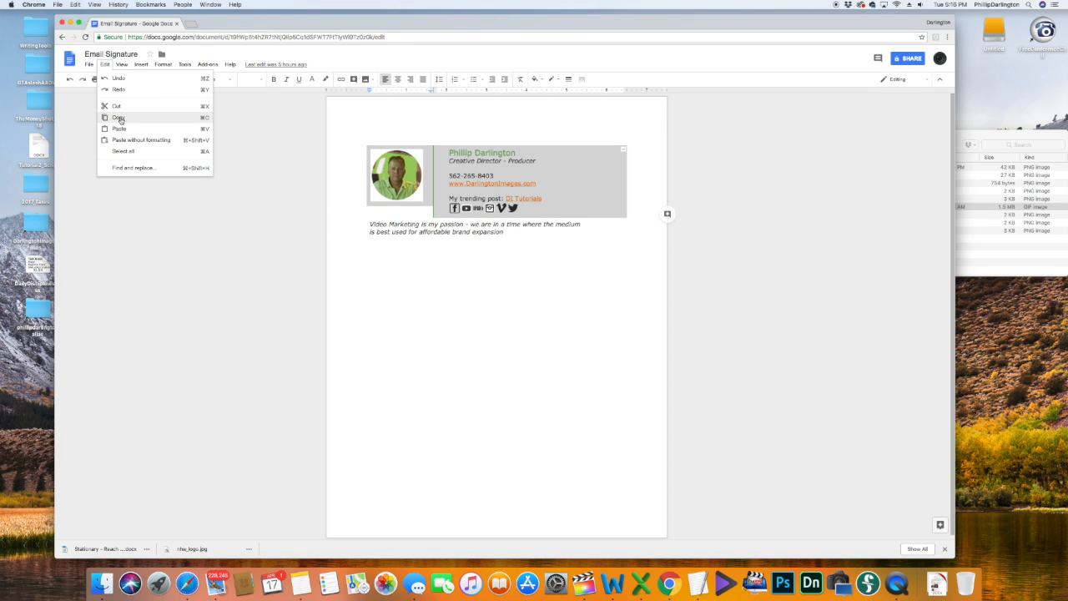
left_click(119, 119)
left_click(62, 39)
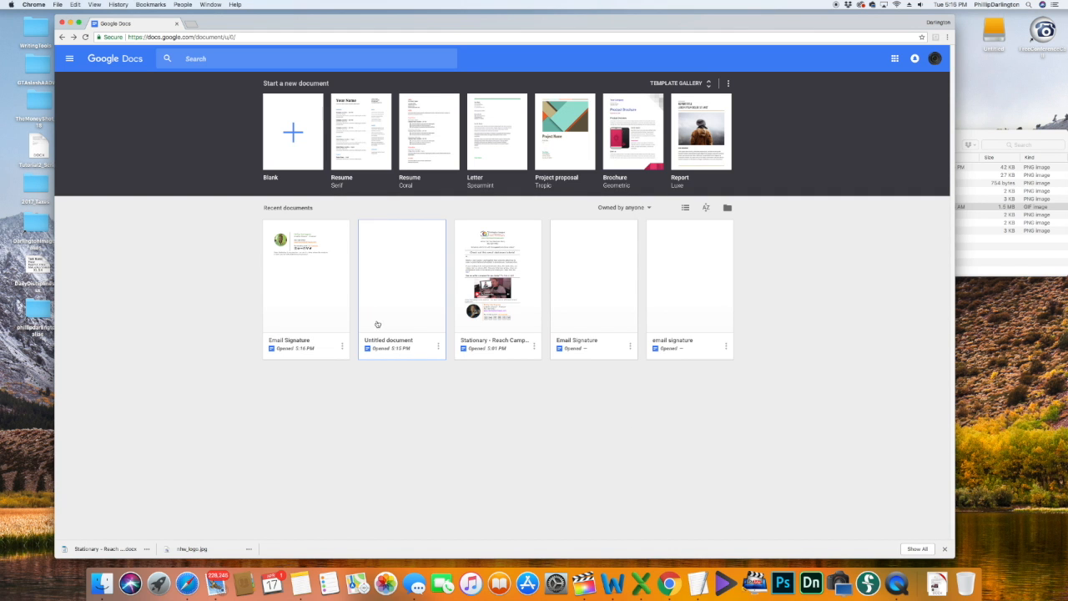
Step: Paste the signature into the untitled stationery document below the table, removing the blank line
left_click(410, 321)
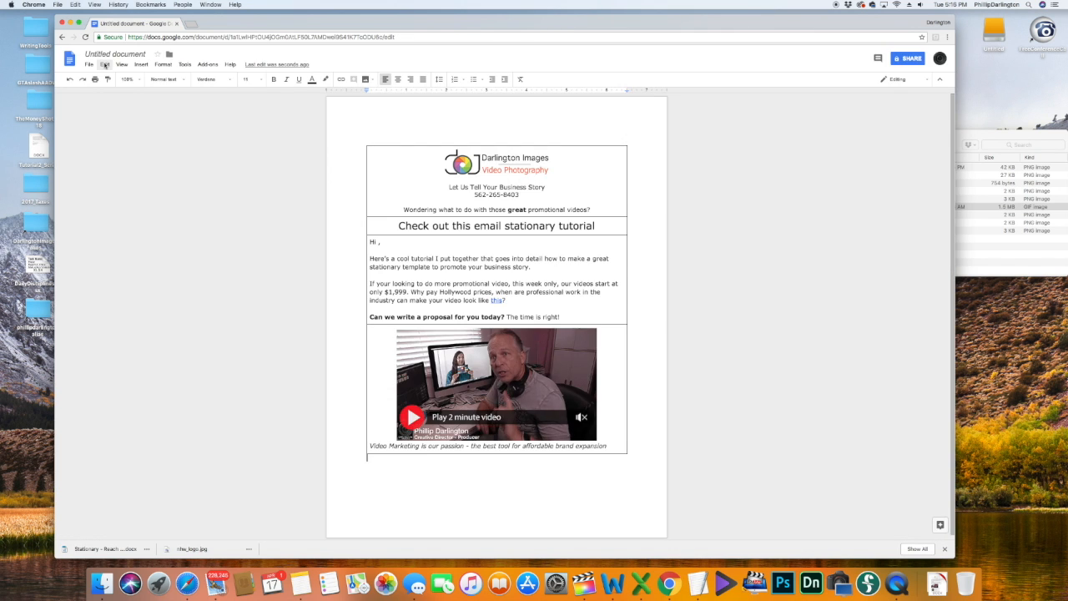
left_click(105, 66)
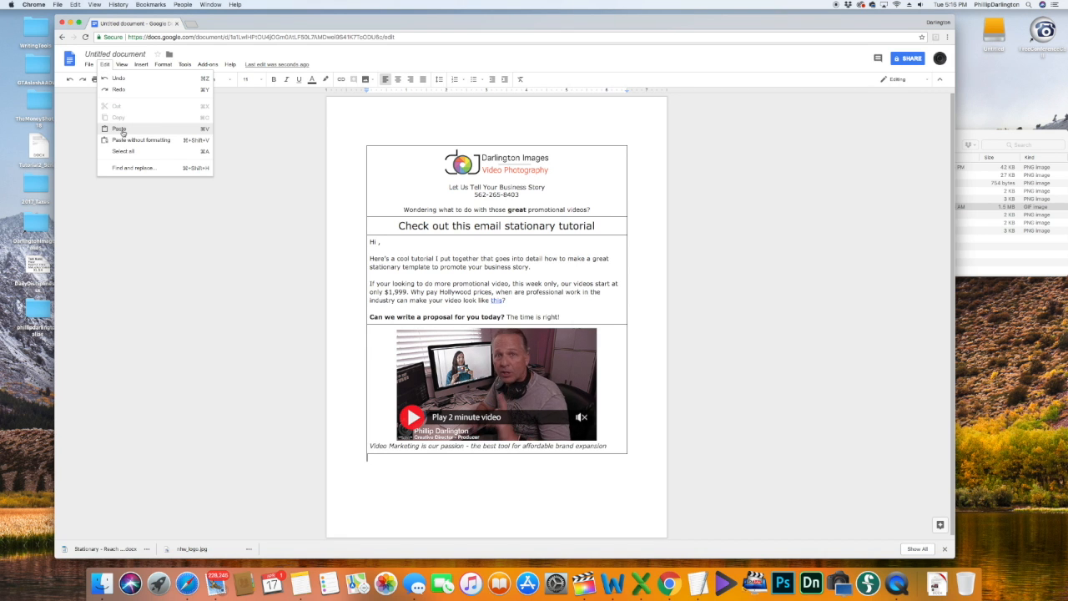
left_click(120, 129)
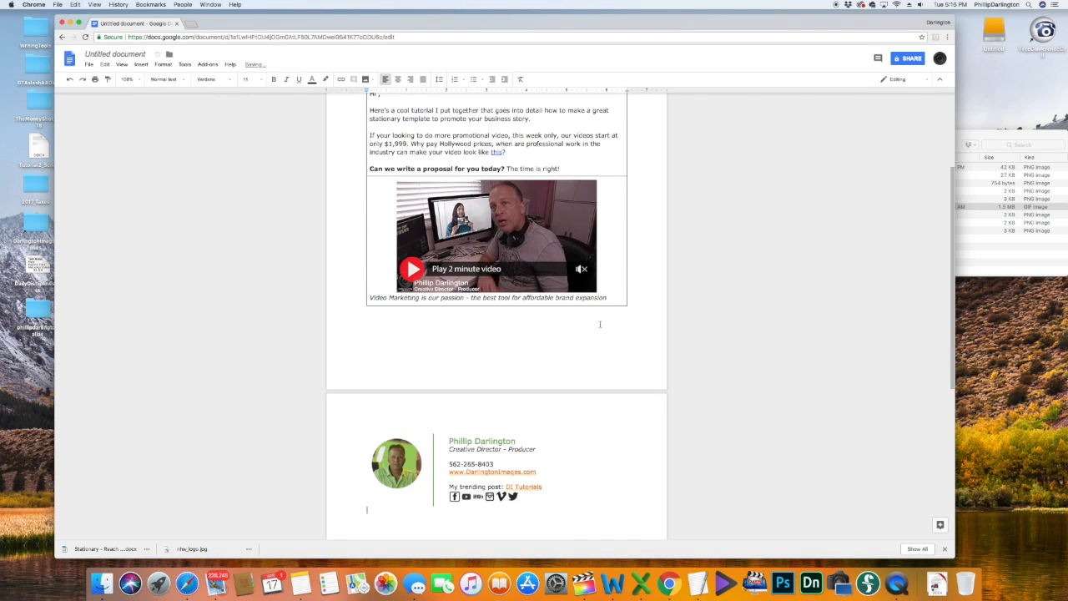
left_click(360, 313)
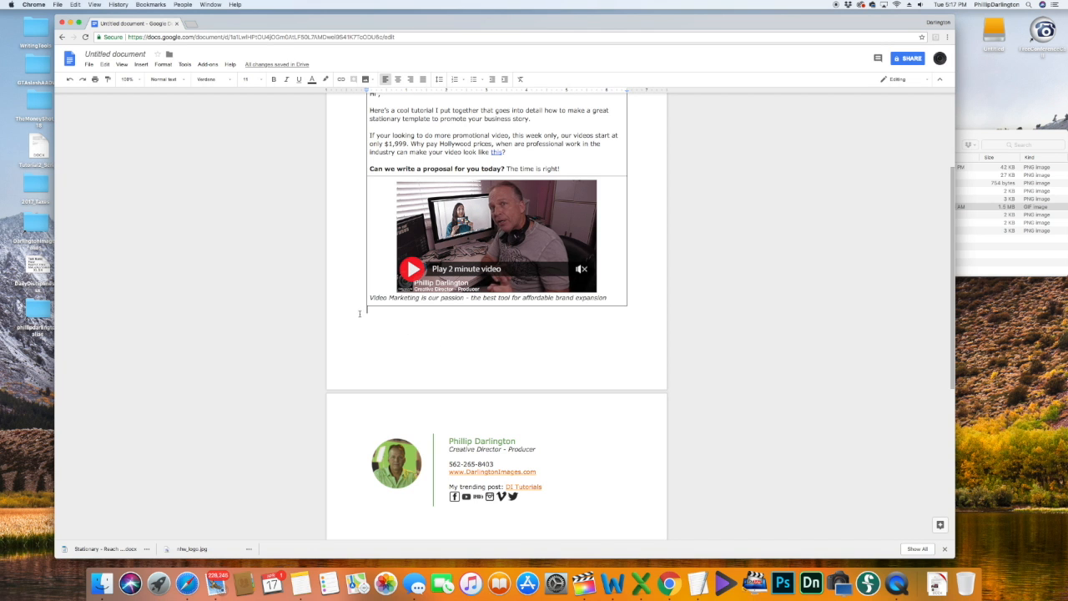
key("BackSpace")
Step: Shrink the video preview image by dragging its corner handle
left_click(540, 317)
mouse_move(597, 332)
left_mouse_down()
mouse_move(572, 317)
mouse_move(564, 288)
left_mouse_up()
left_click(679, 337)
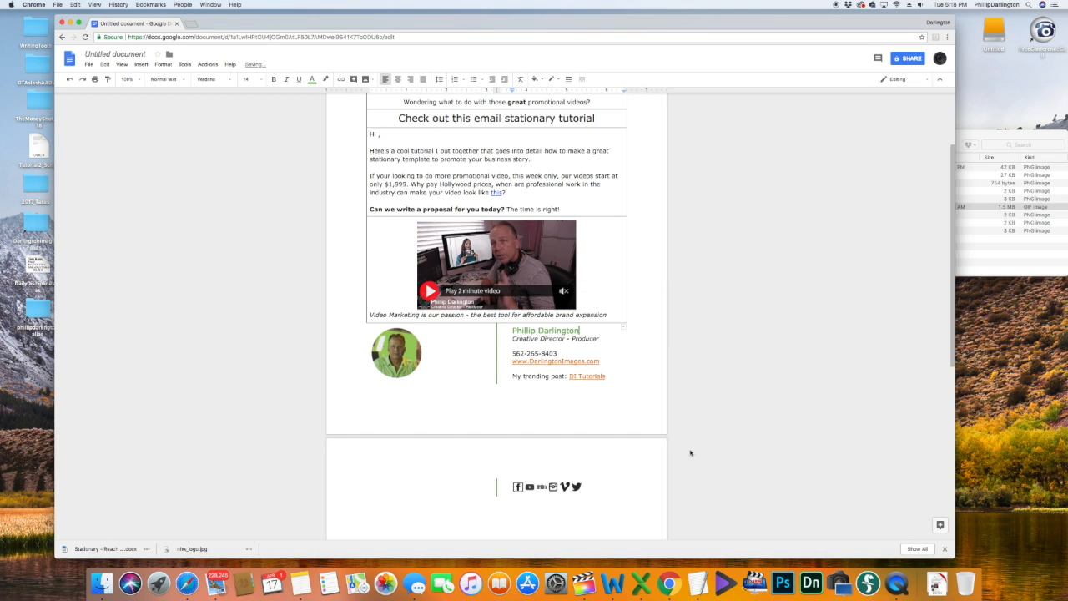
scroll(640, 413, "down", 4)
scroll(640, 410, "up", 2)
scroll(640, 410, "up", 4)
left_click(533, 267)
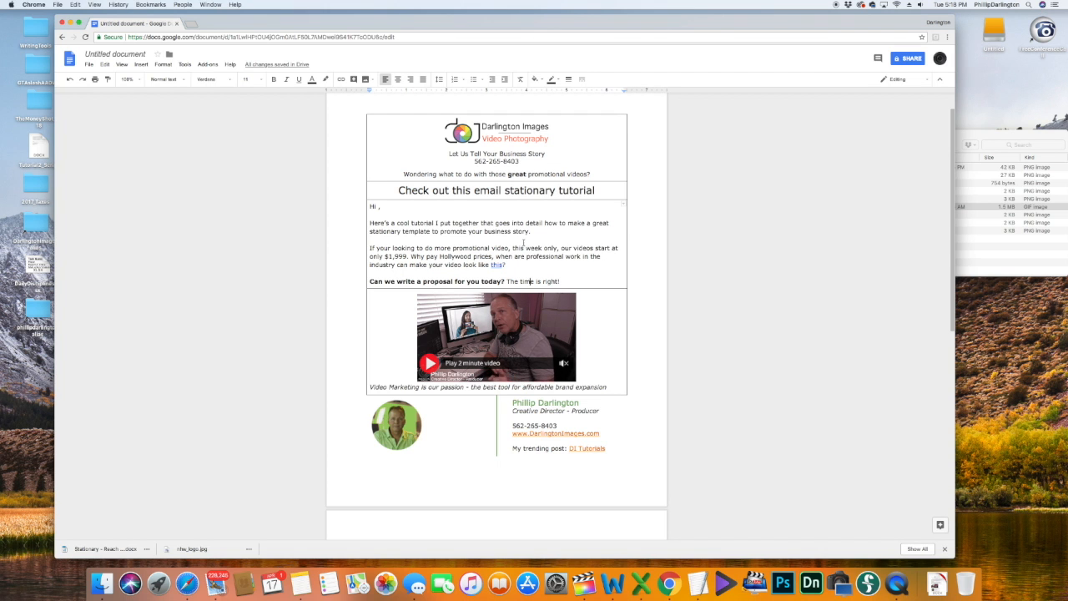
left_click(515, 191)
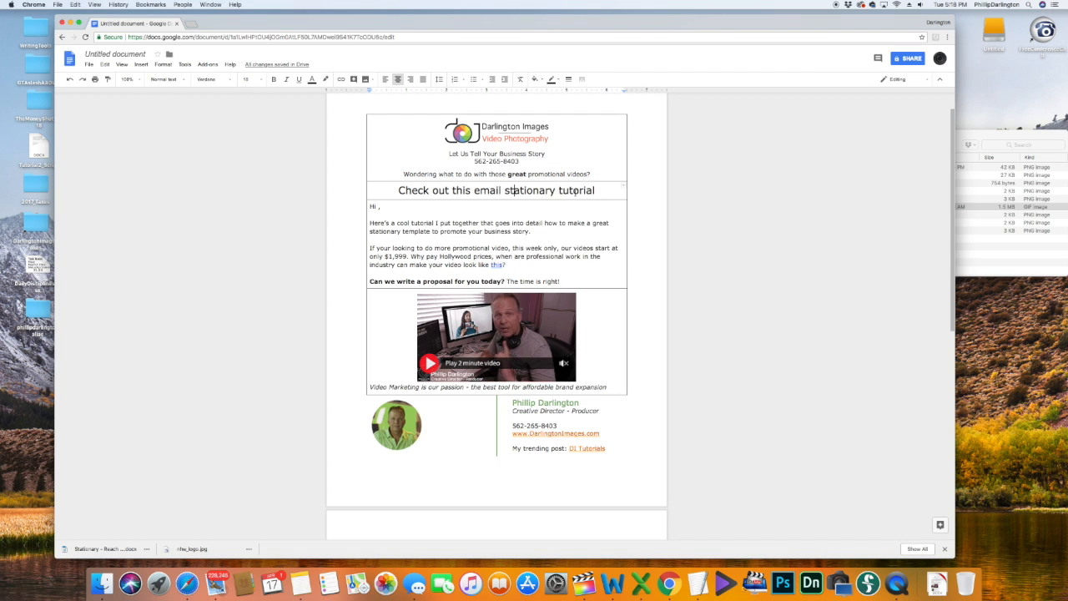
Step: Set the heading 'Check out this email stationary tutorial' to 14 pt bold
left_click_drag(597, 190, 402, 185)
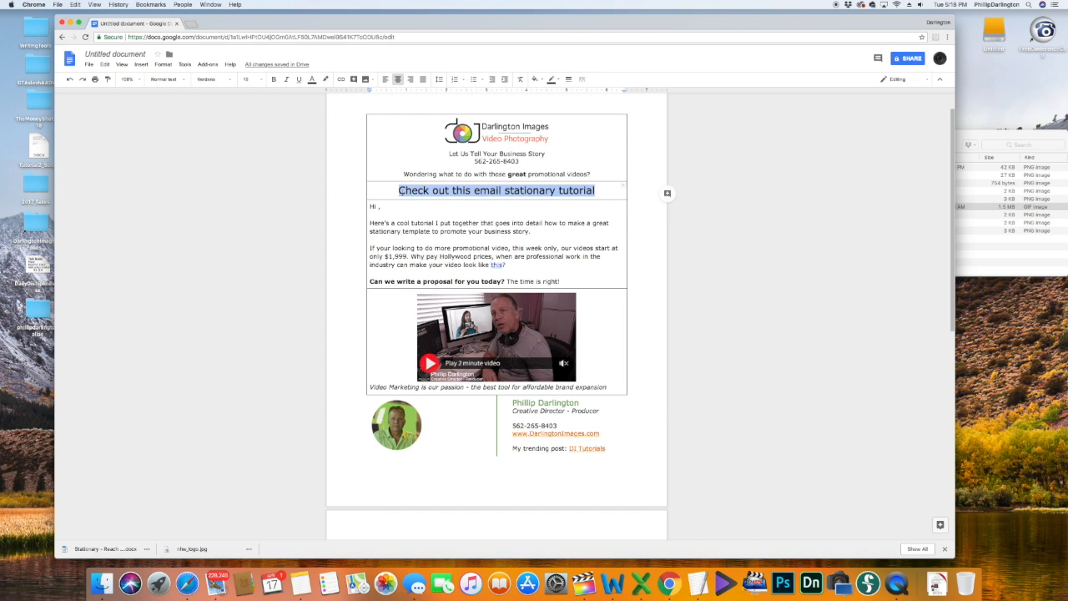
left_click(251, 79)
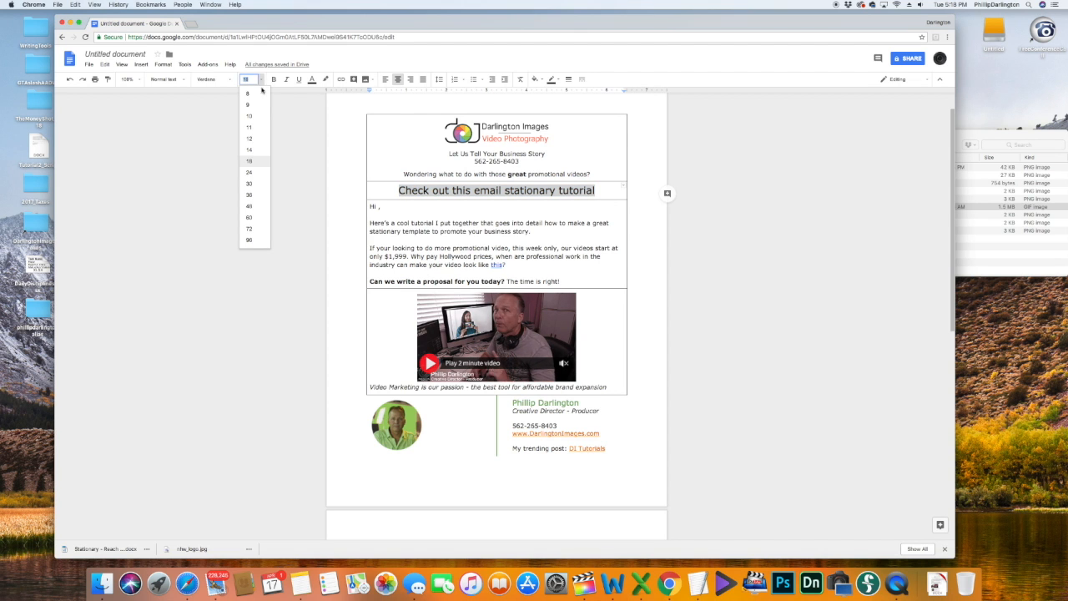
left_click(259, 152)
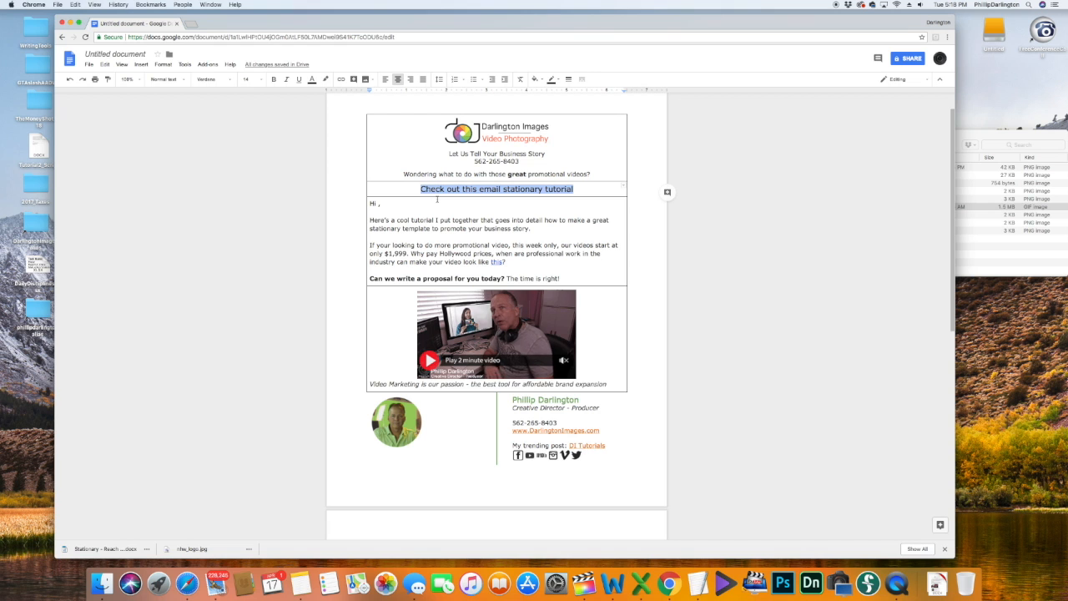
left_click(273, 80)
left_click(499, 228)
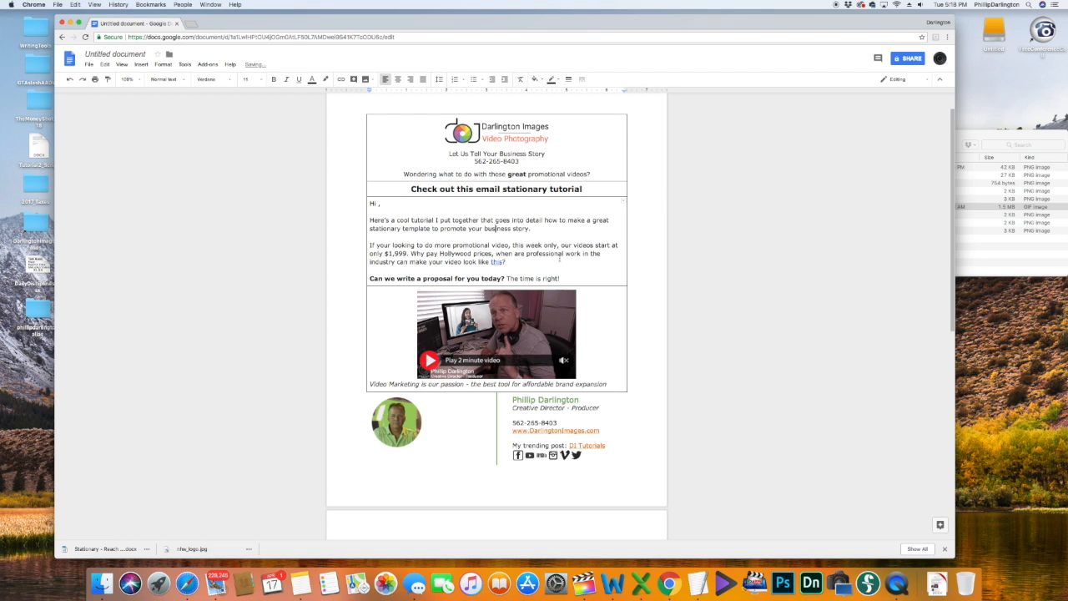
scroll(528, 253, "down", 2)
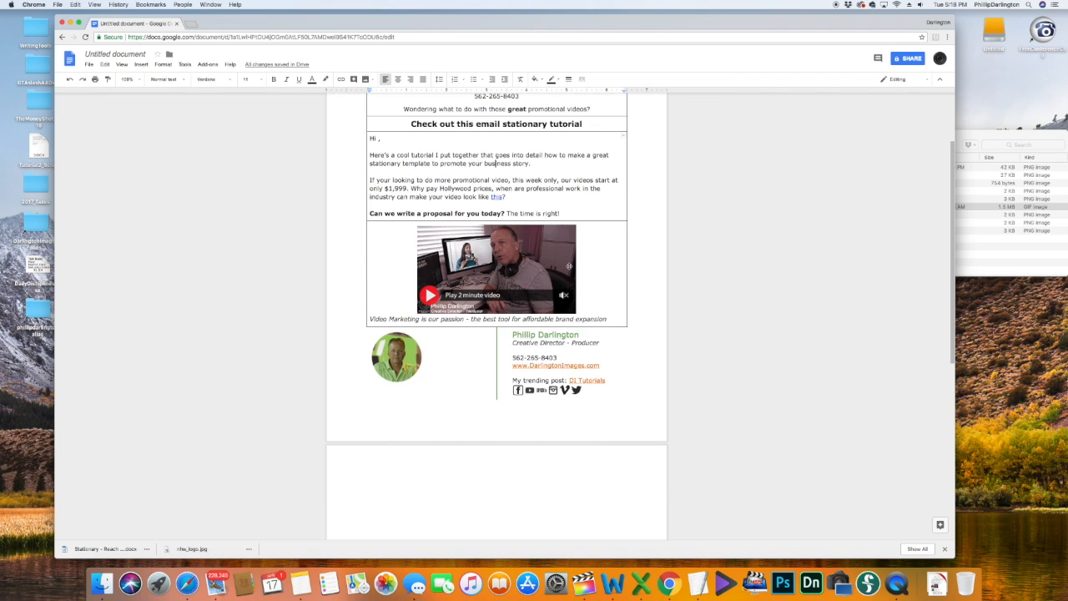
scroll(551, 447, "down", 5)
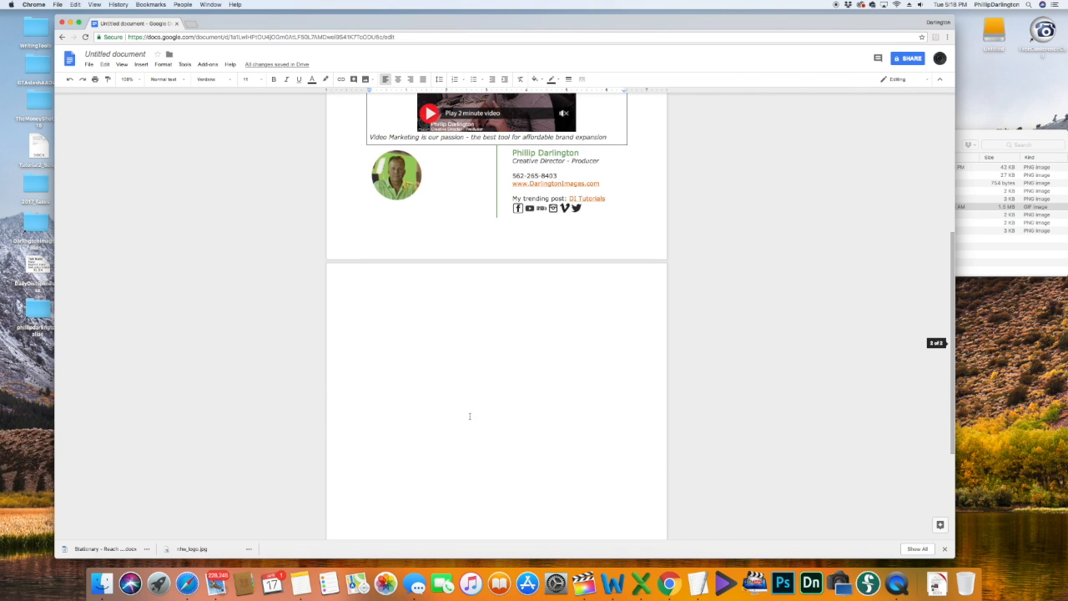
left_click(462, 380)
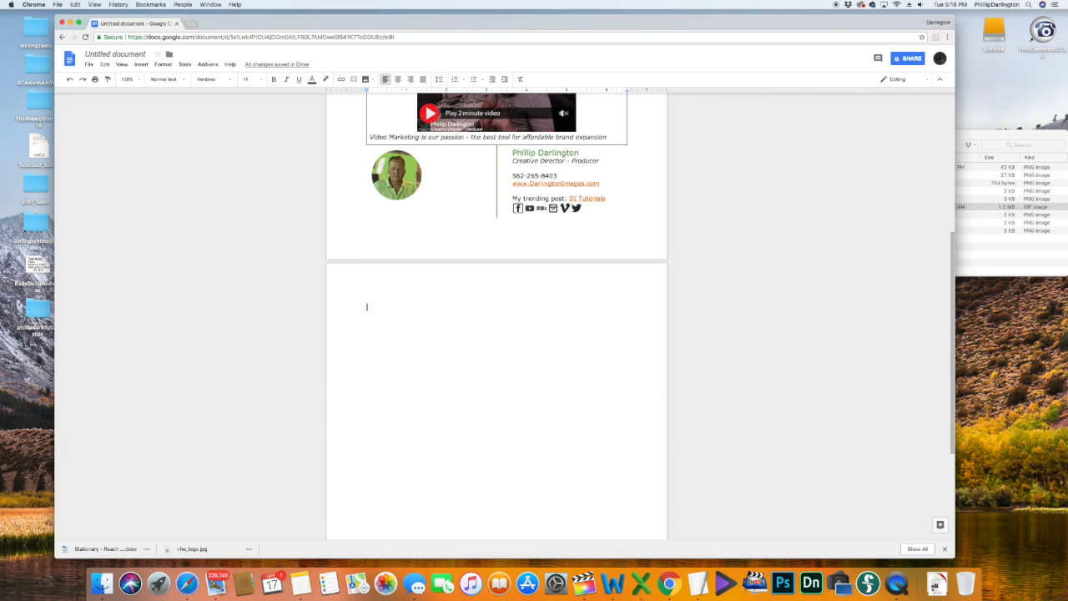
scroll(528, 448, "up", 4)
scroll(529, 448, "up", 4)
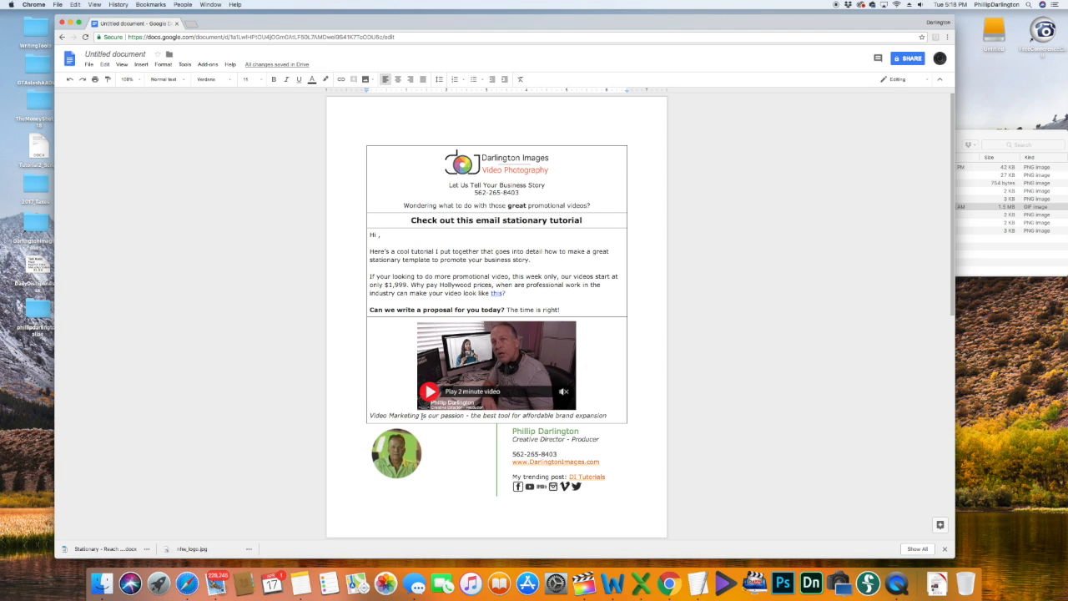
Step: Set all stationery table borders to 0pt so the layout looks borderless
left_click(361, 156)
left_click(589, 185)
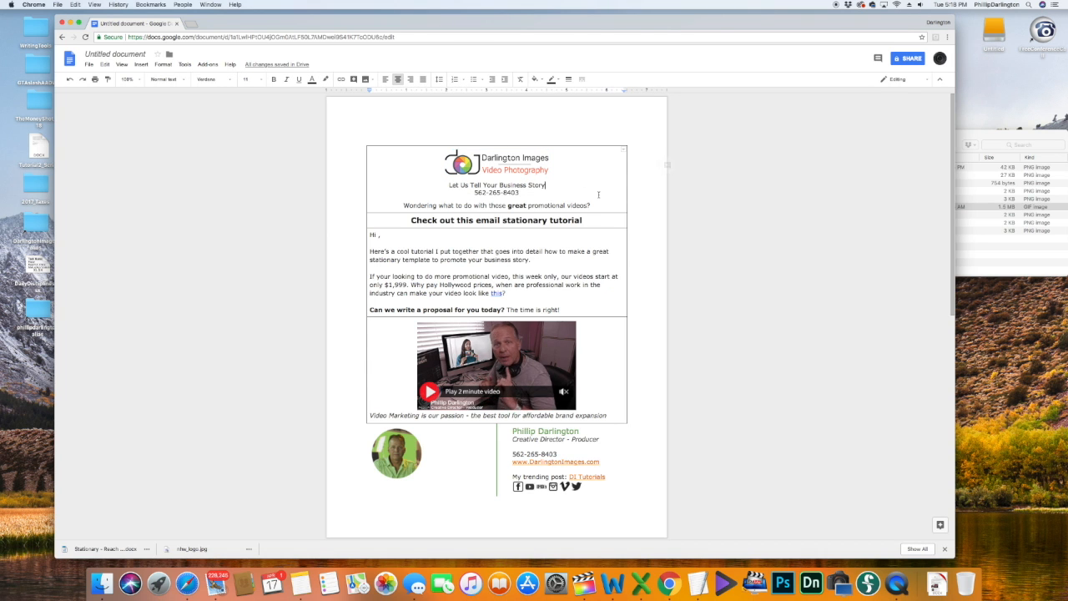
left_click_drag(633, 415, 495, 169)
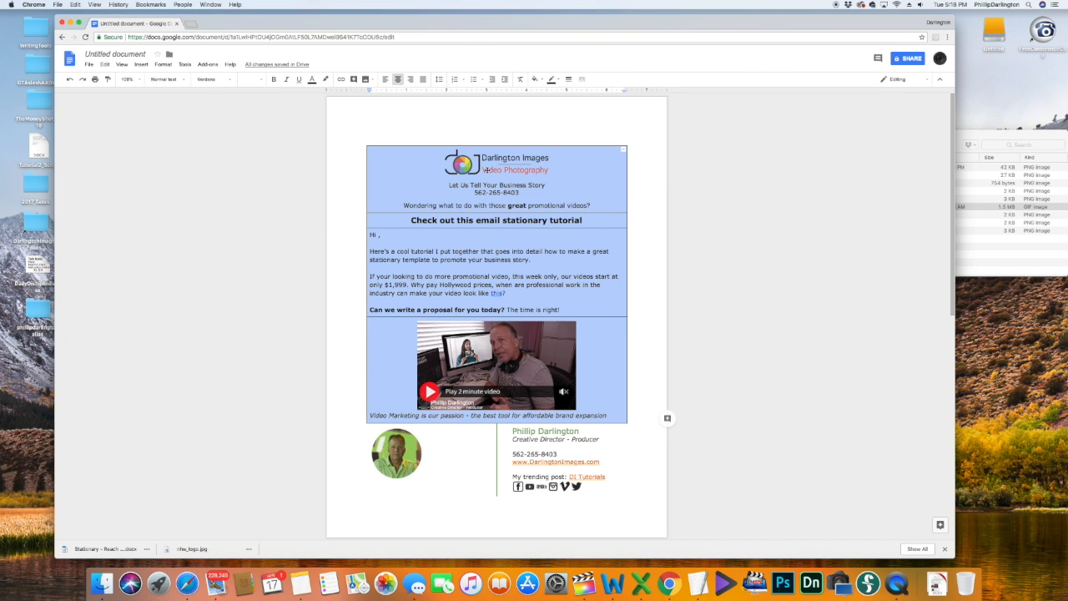
left_click(569, 80)
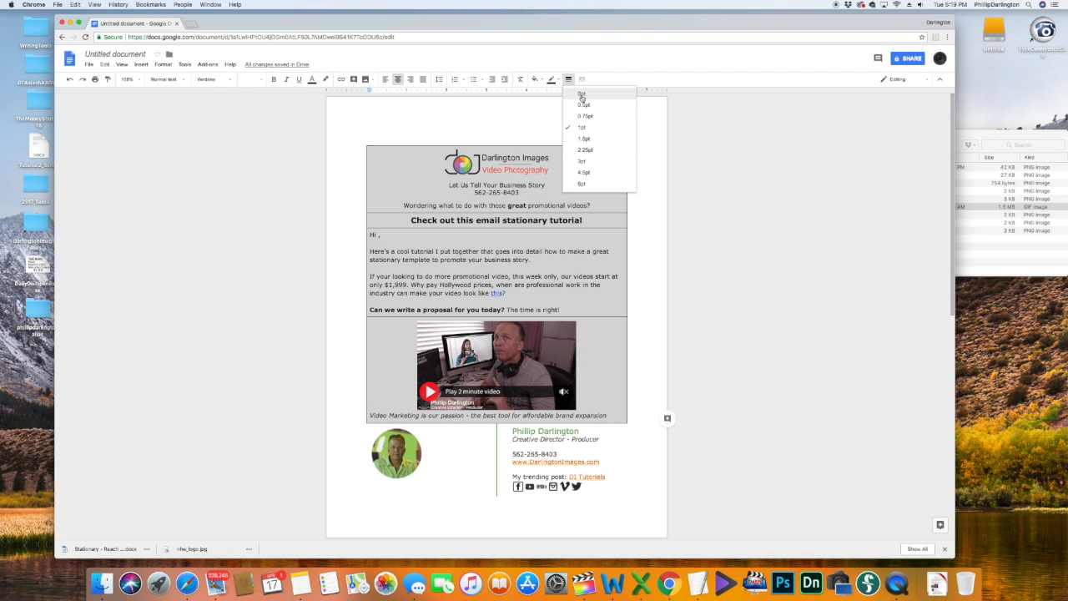
left_click(582, 94)
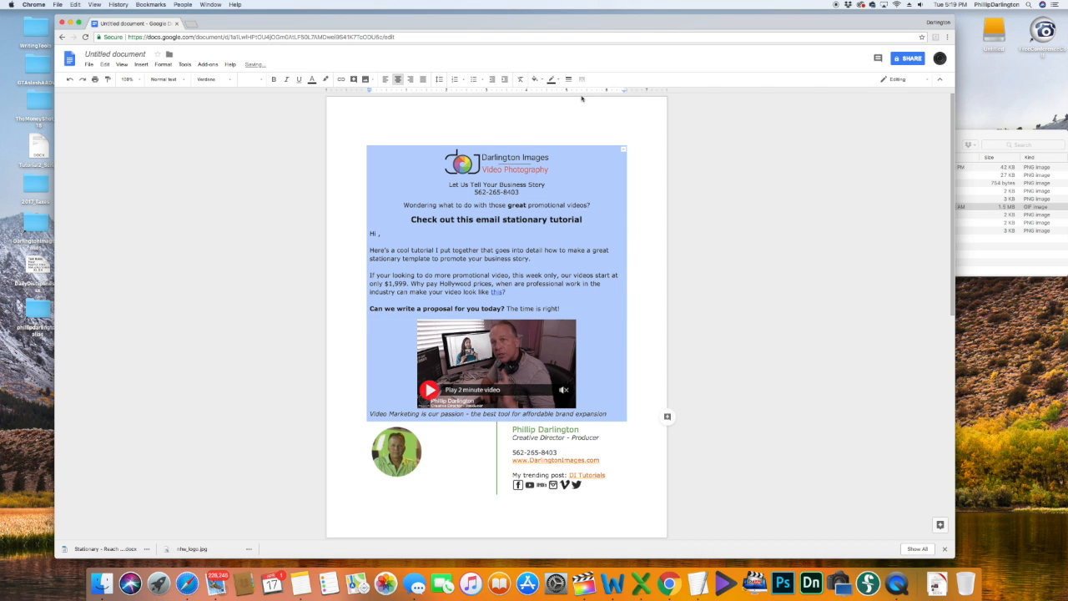
left_click(579, 347)
left_click(486, 219)
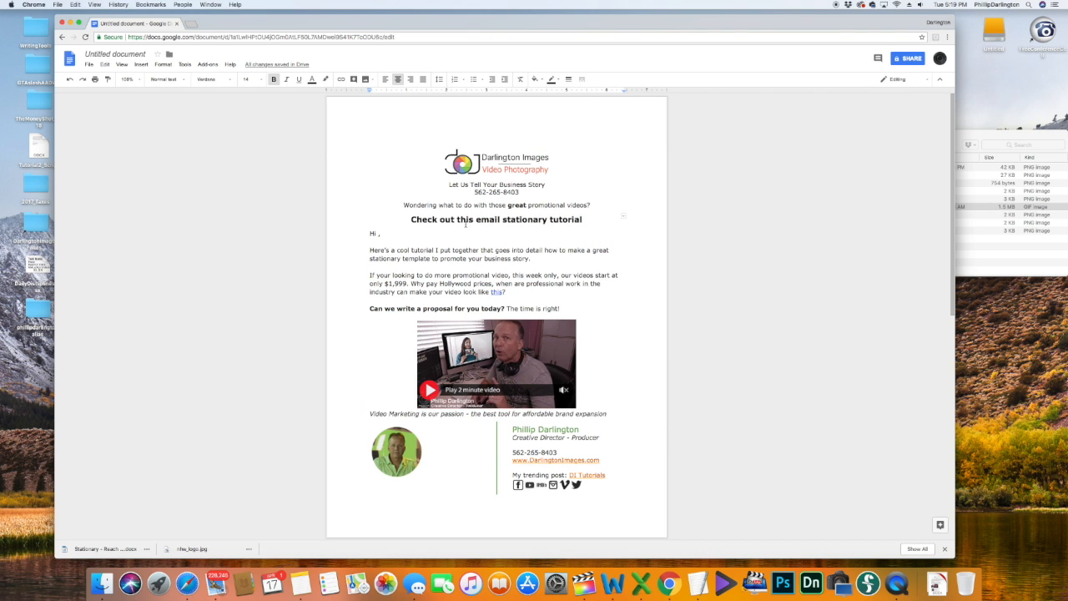
Step: Make the table border beneath the heading a 1pt dark line
left_click(482, 227)
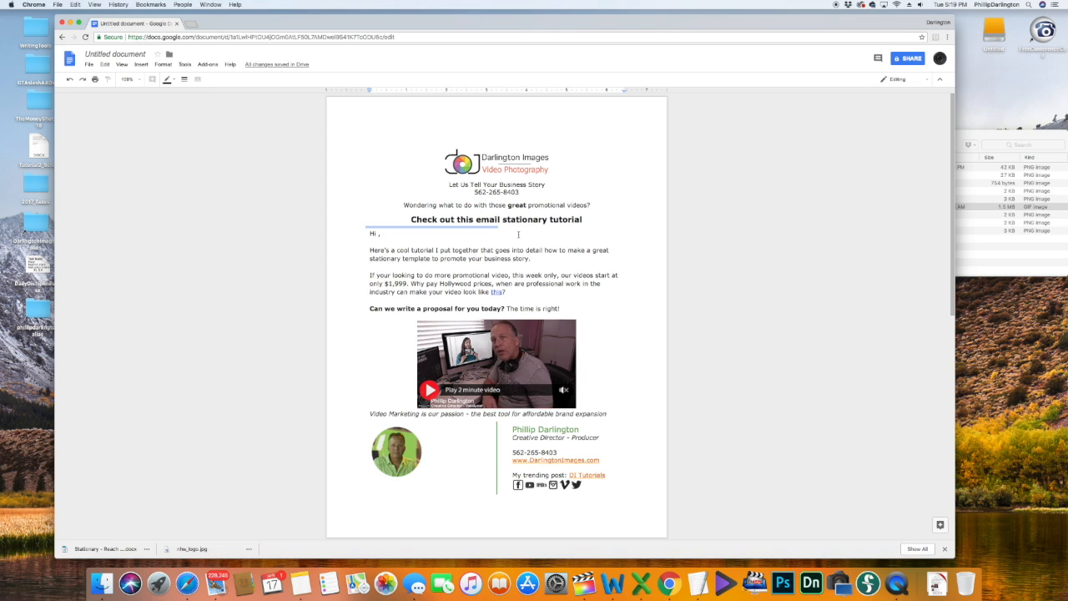
left_click(526, 227, "shift")
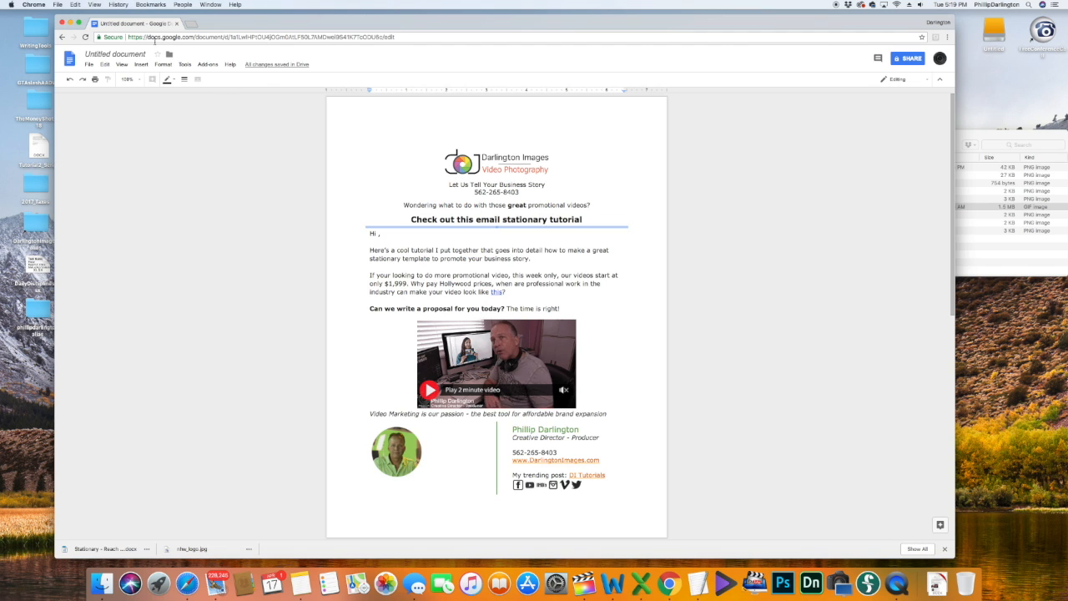
left_click(185, 80)
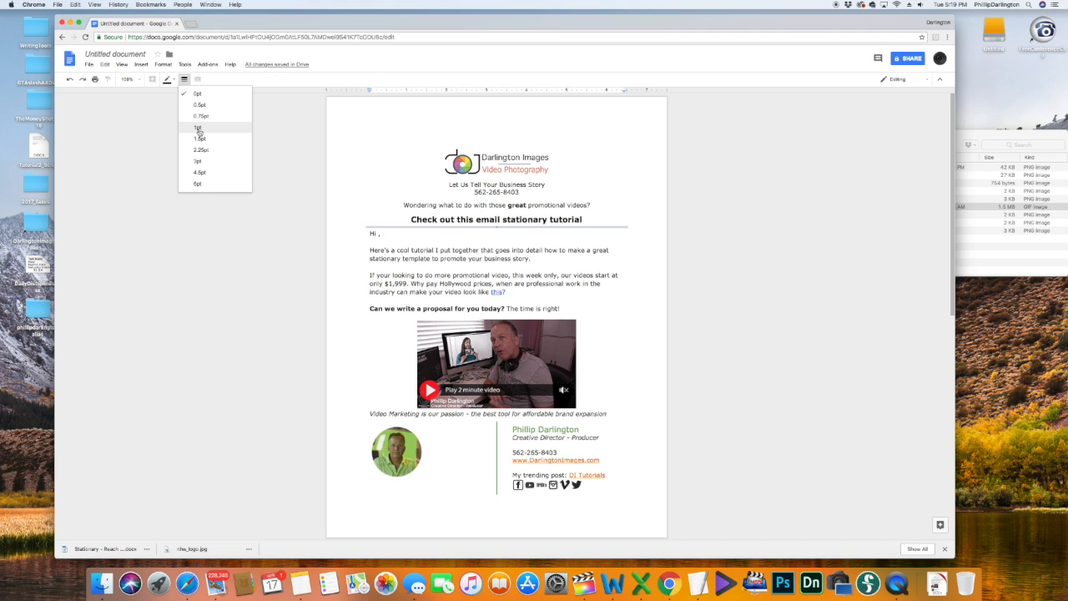
left_click(198, 128)
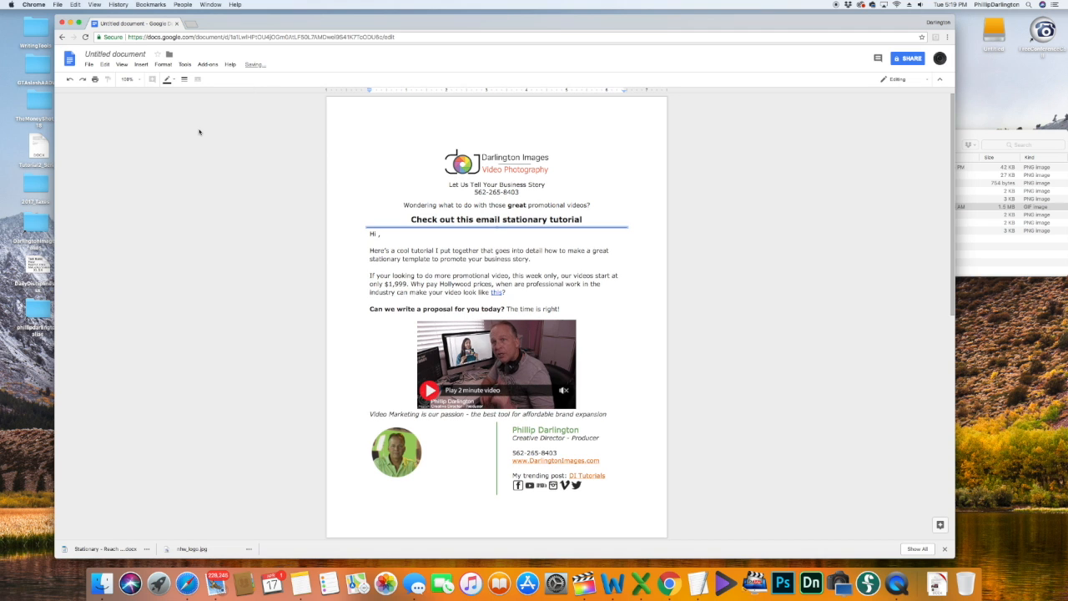
left_click(168, 80)
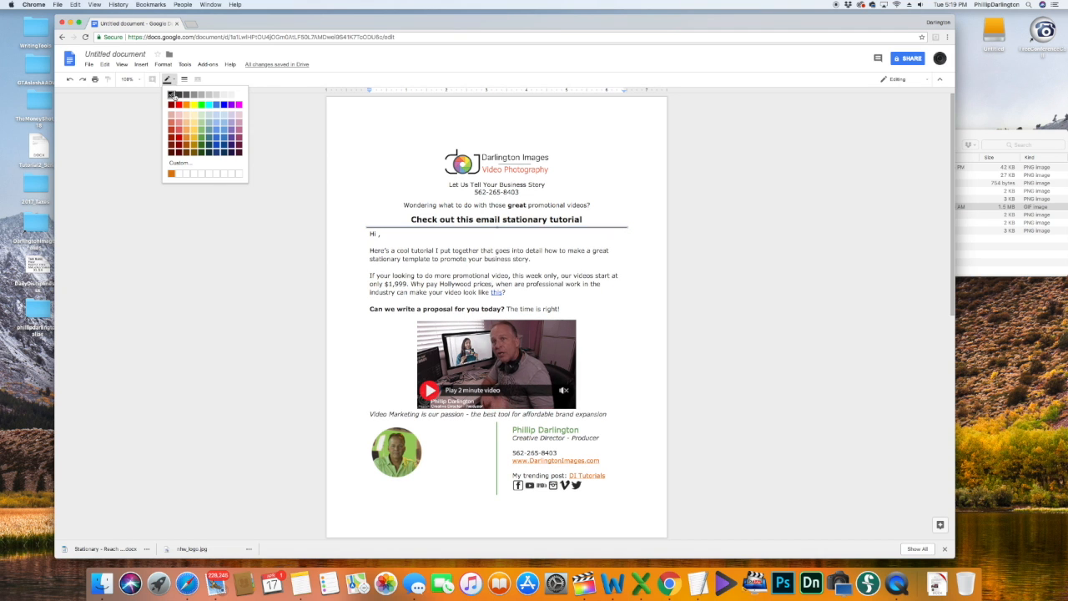
left_click(172, 96)
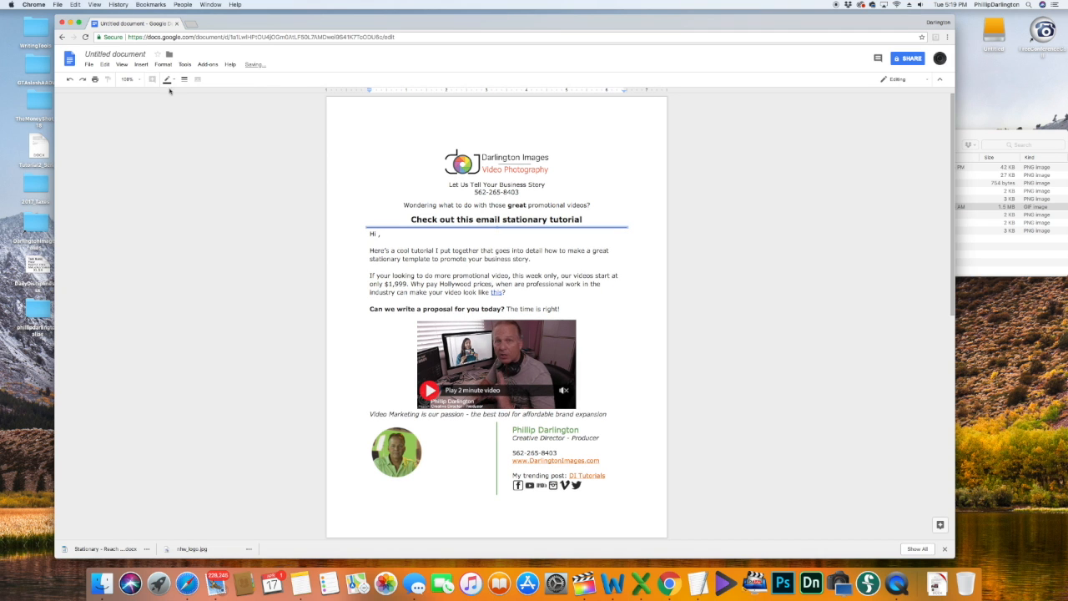
left_click(458, 250)
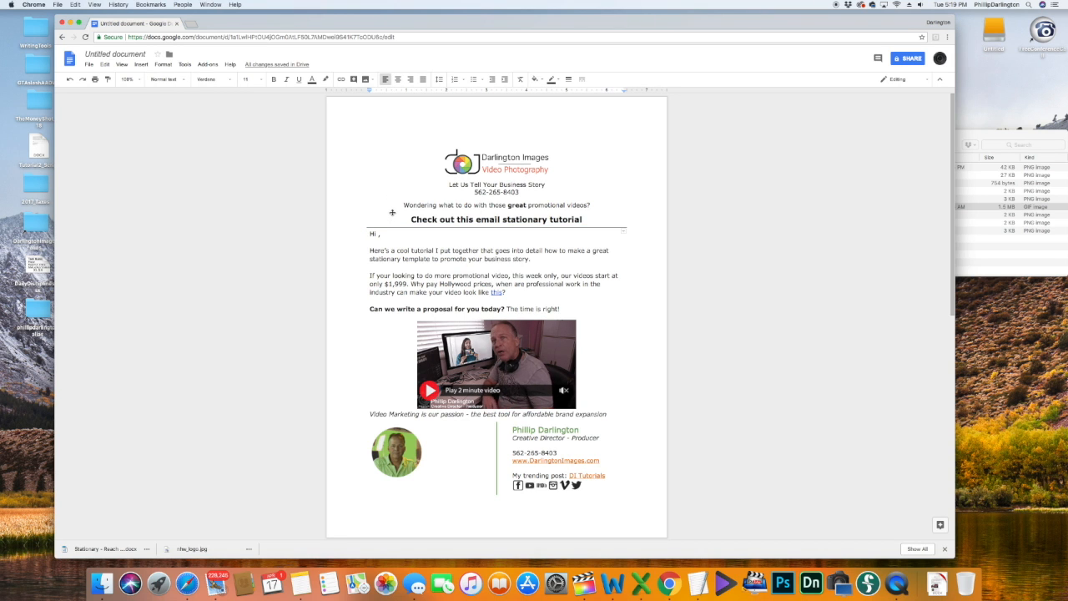
Step: Make the table border above the heading a 1pt black line
left_click_drag(393, 212, 394, 213)
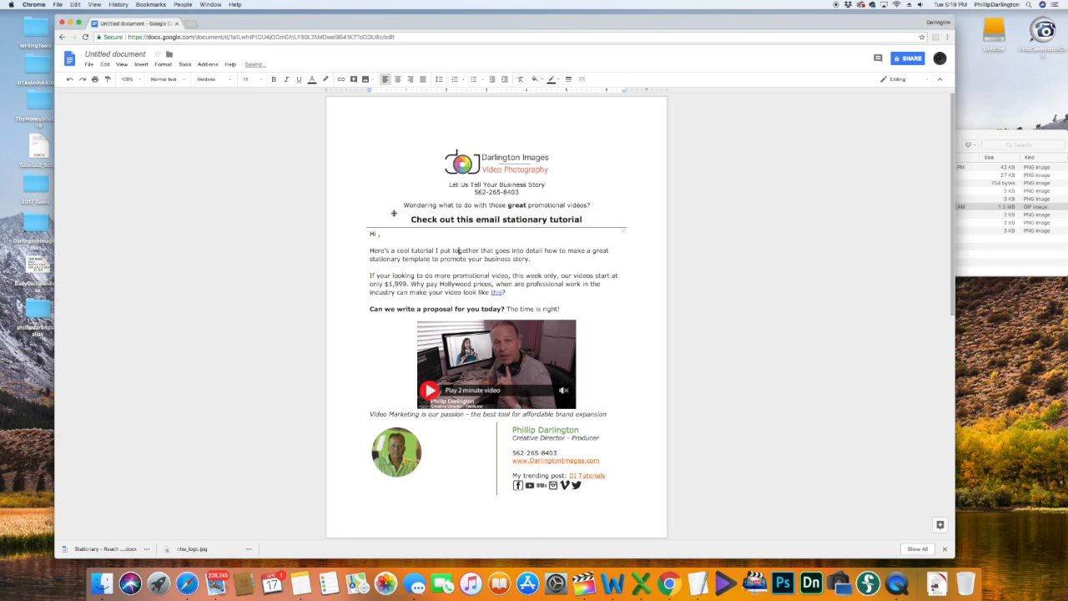
left_click(521, 213)
left_click(473, 212, "shift")
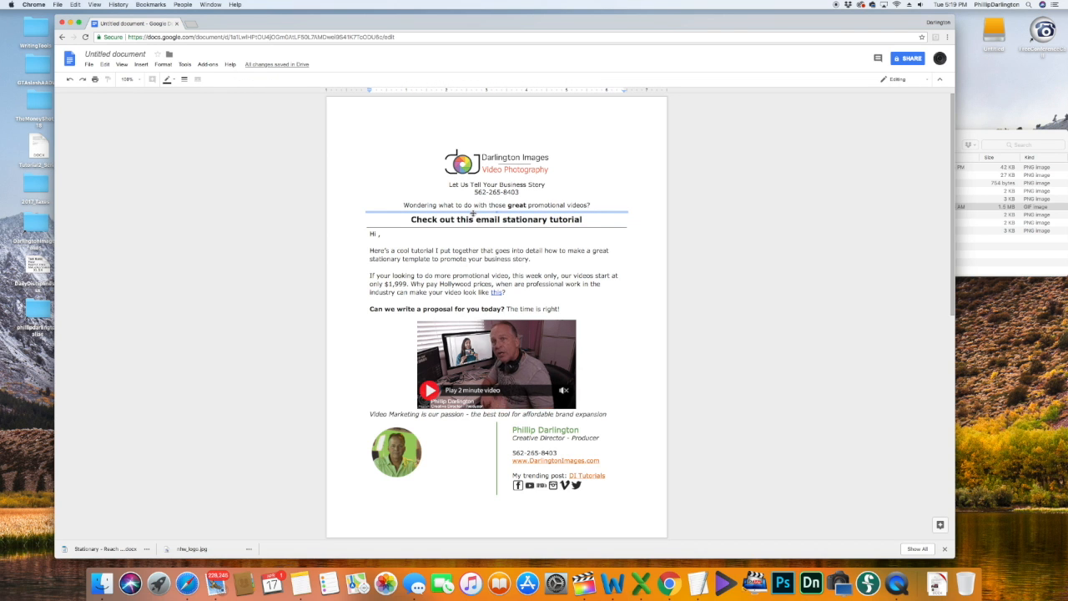
left_click(185, 79)
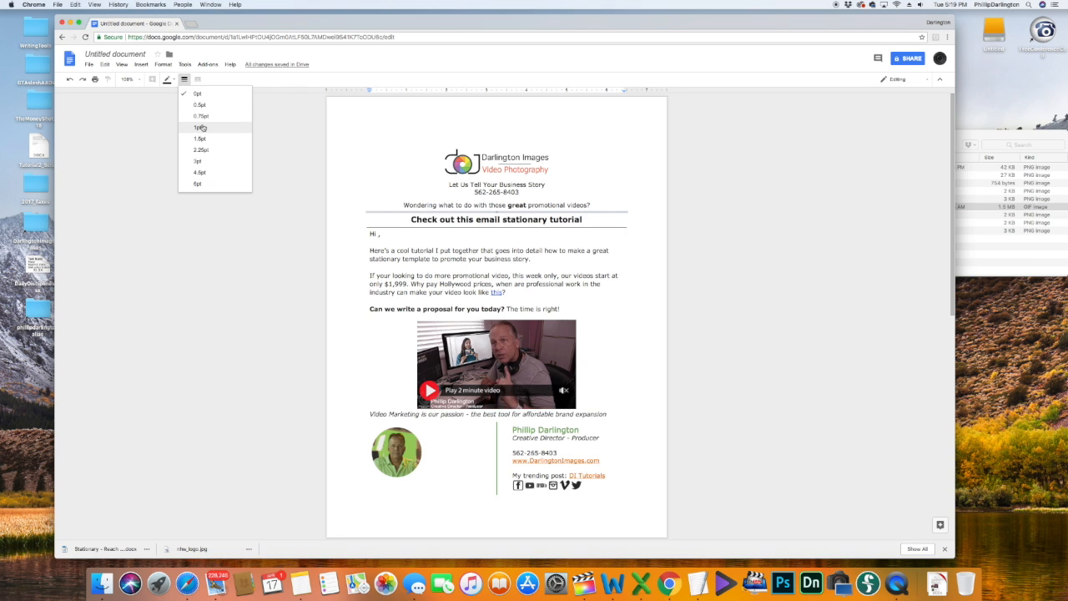
left_click(201, 126)
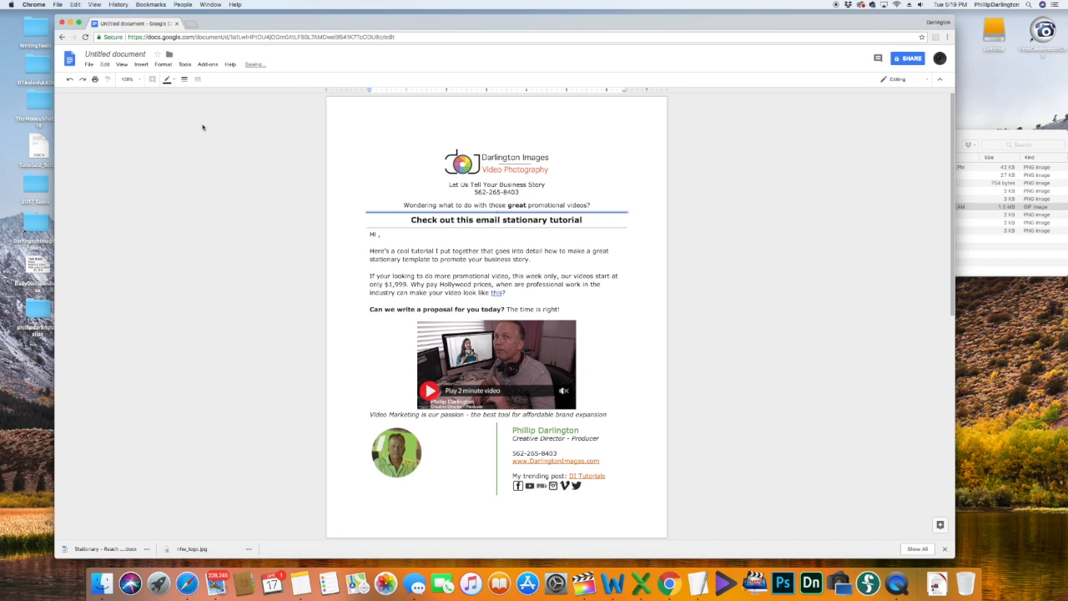
left_click(167, 79)
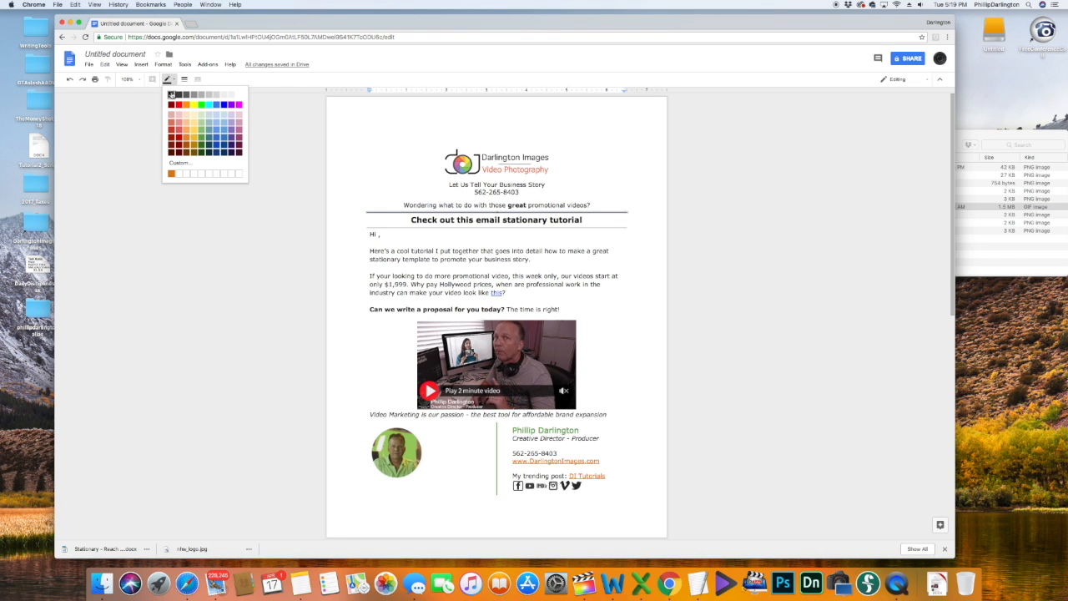
left_click(171, 94)
left_click(622, 301)
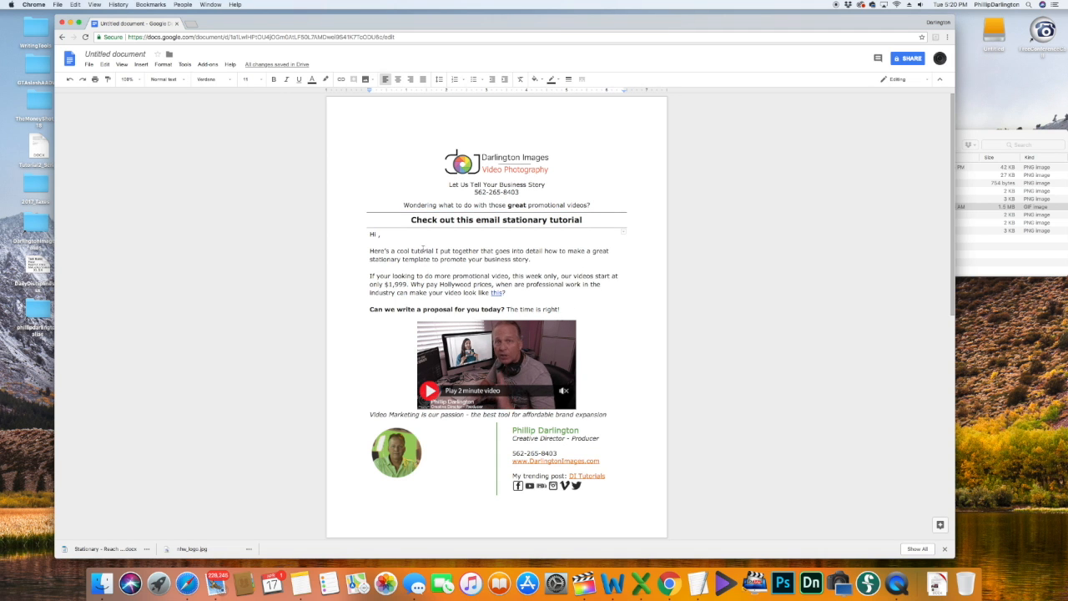
Step: Make the divider under 'Can we write a proposal for you today?' thicker and black
left_click(378, 235)
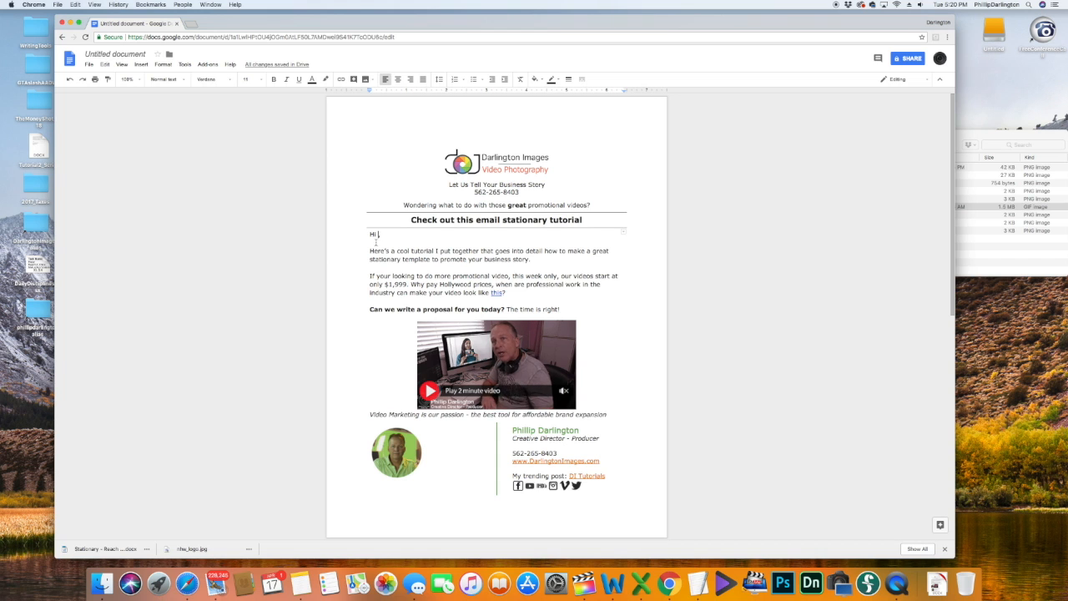
scroll(559, 285, "down", 2)
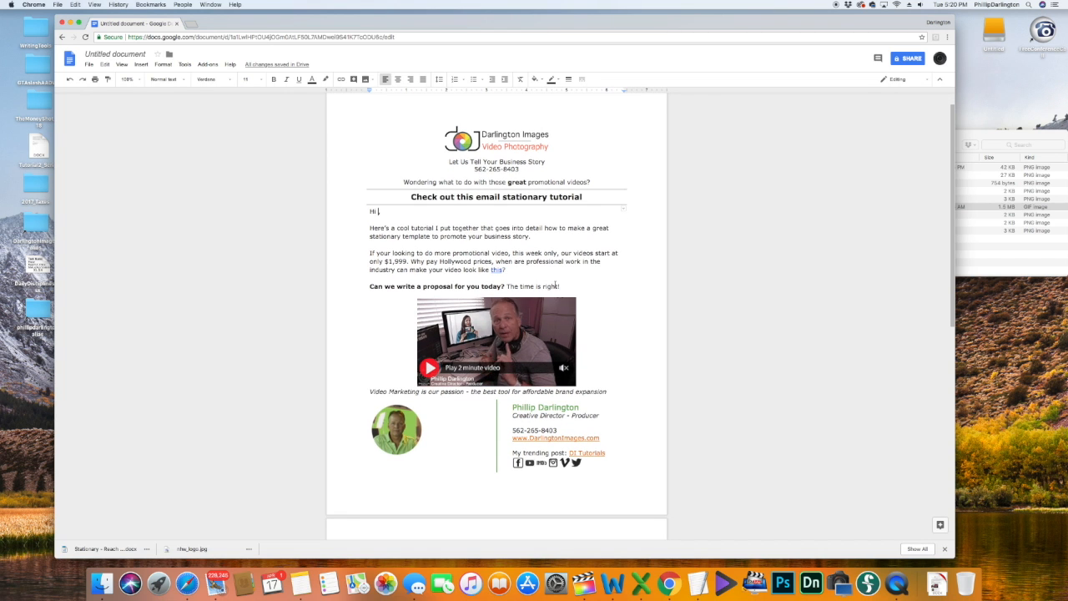
scroll(555, 285, "down", 1)
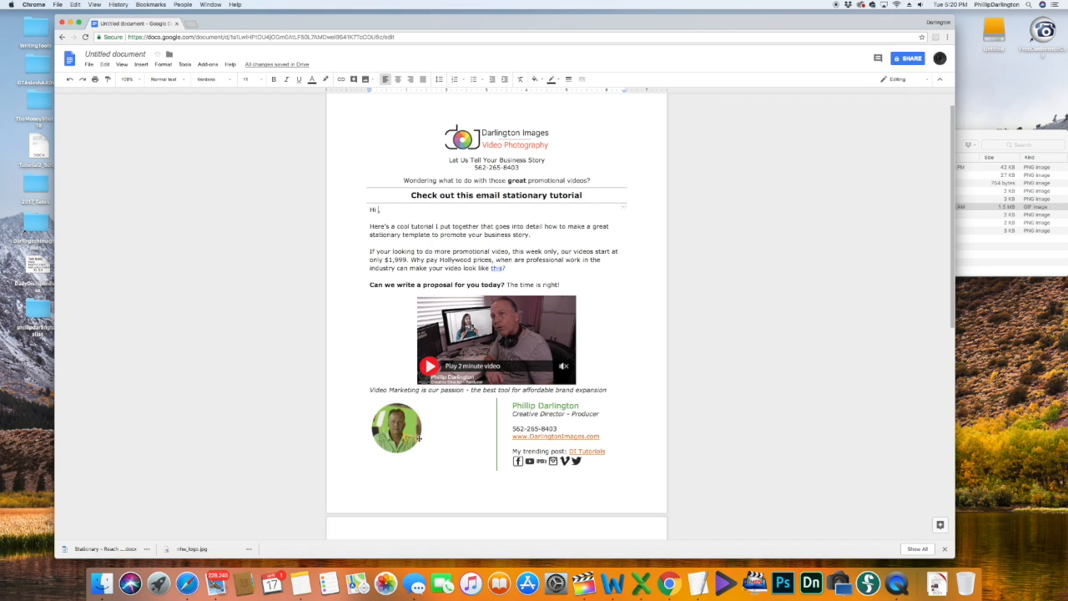
left_click(587, 292)
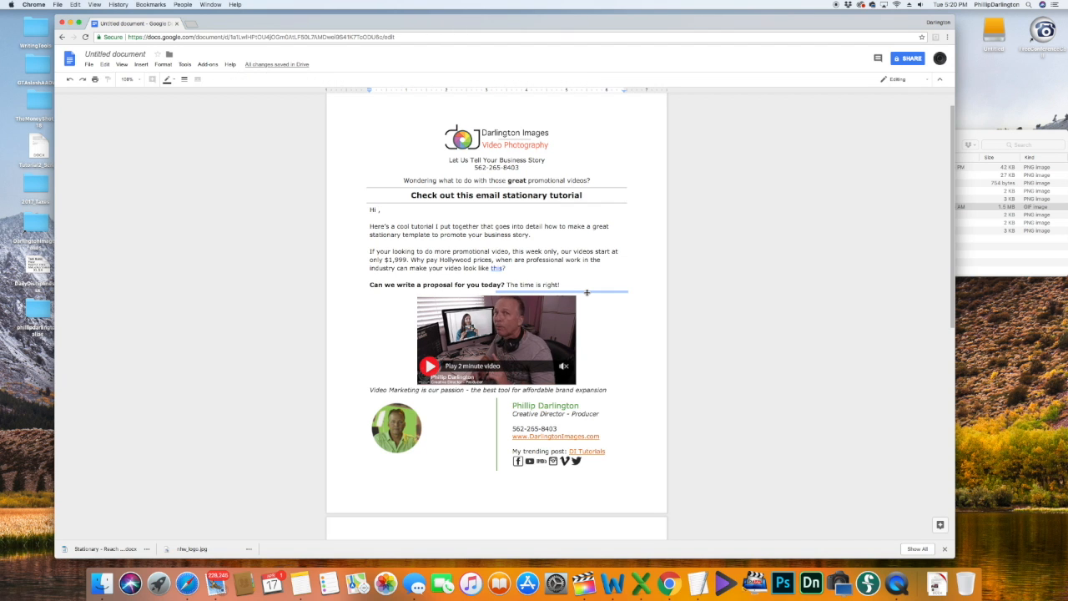
left_click(453, 292)
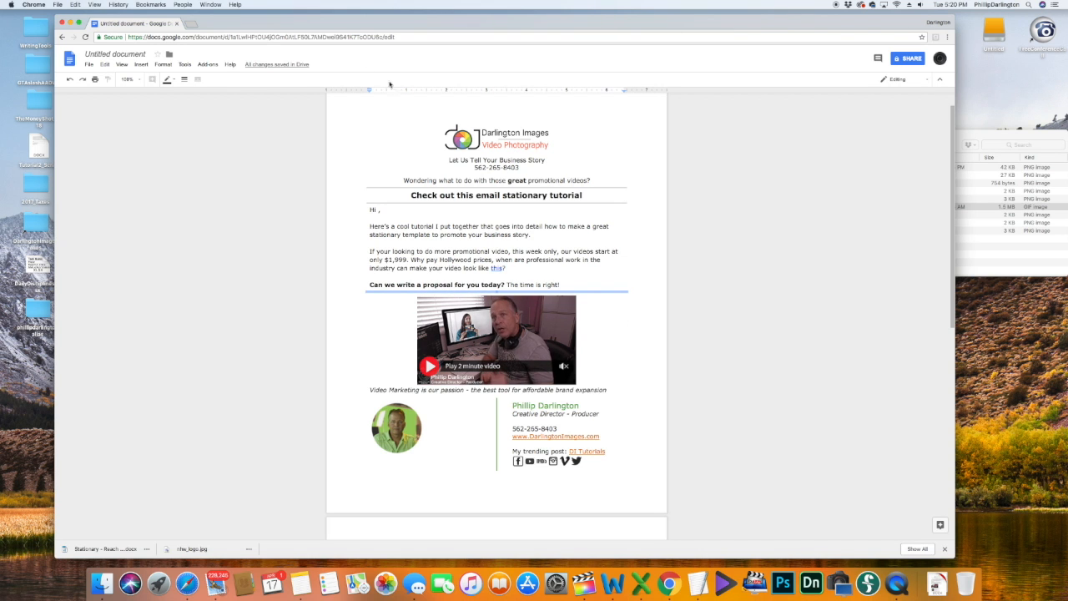
left_click(185, 80)
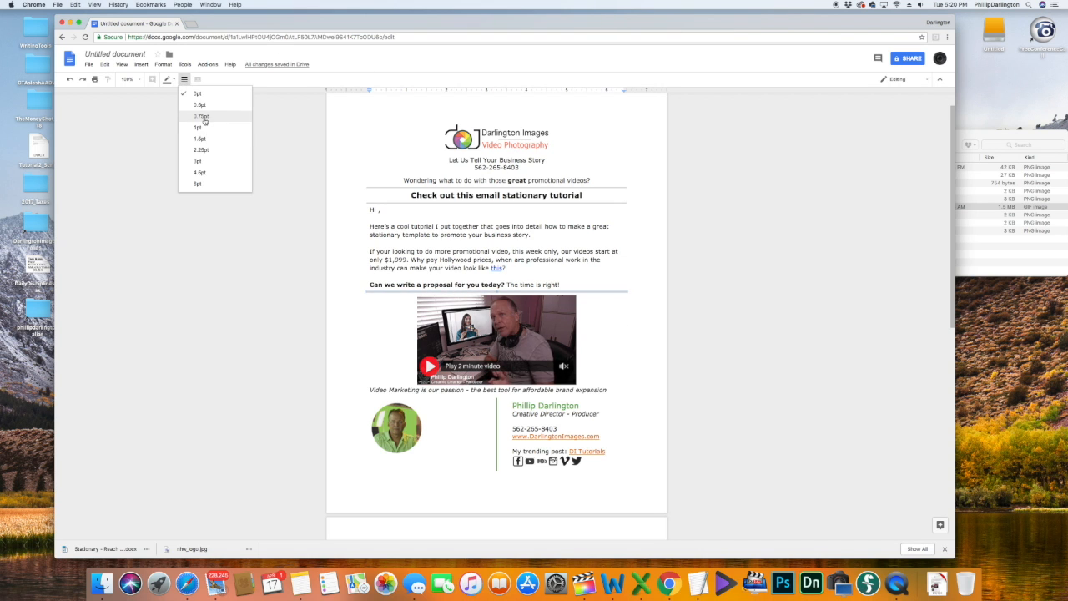
left_click(195, 114)
left_click(167, 81)
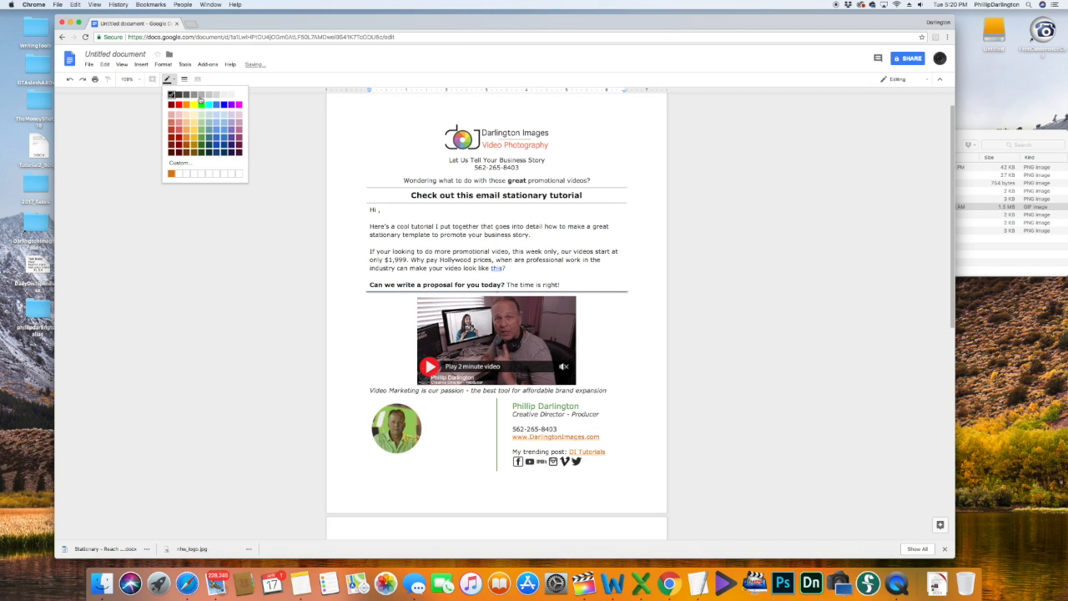
left_click(582, 358)
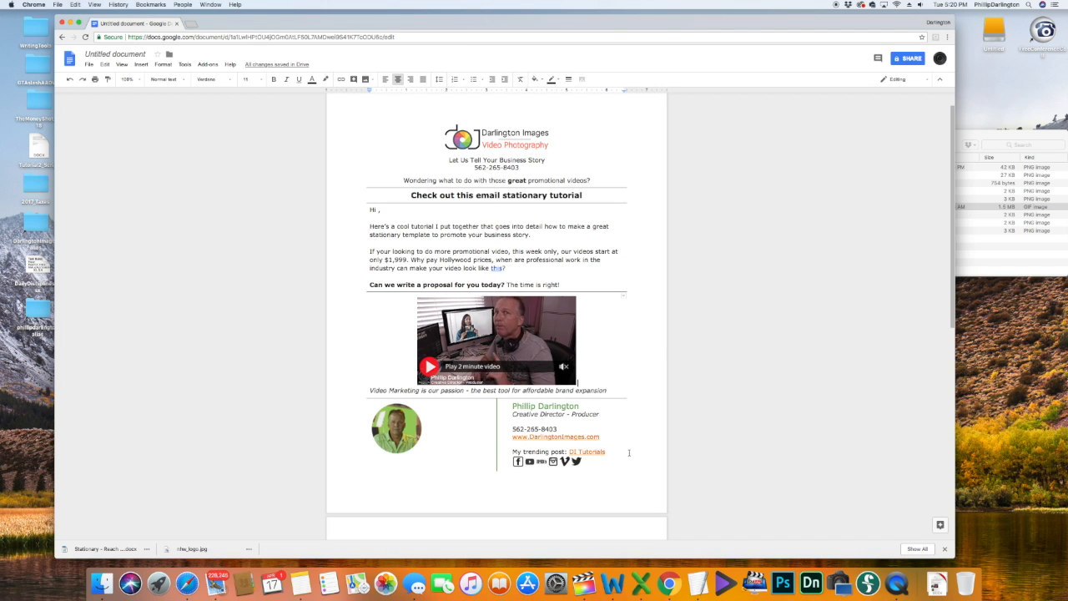
Step: Check where the DI Tutorials link in the signature points
left_click(615, 454)
left_click(609, 452)
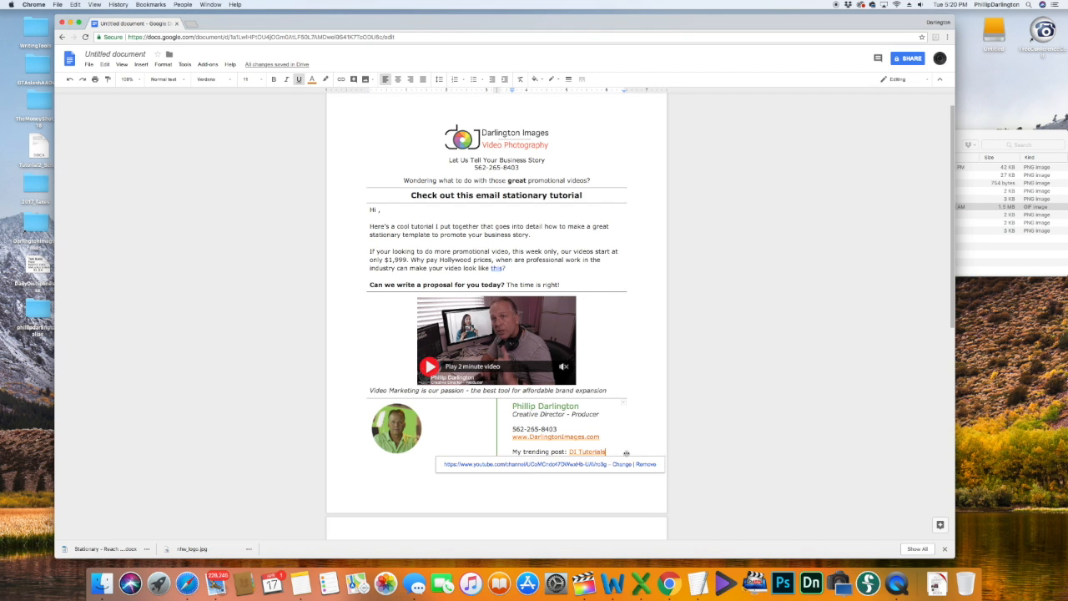
left_click(587, 368)
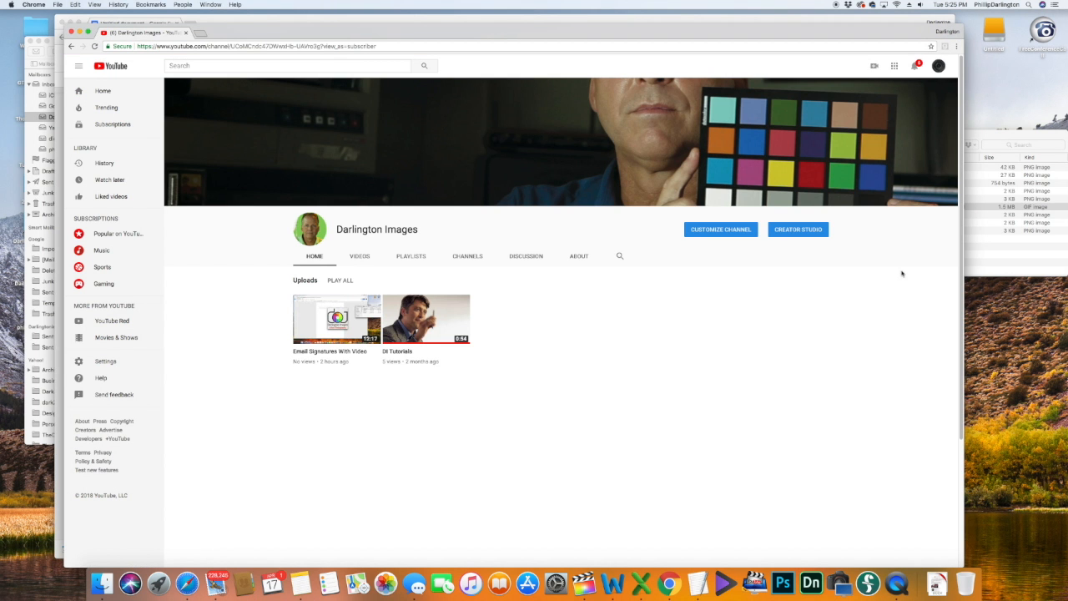
Step: Open and pause 'Email Signatures With Video', then copy its youtu.be share link
left_click(338, 338)
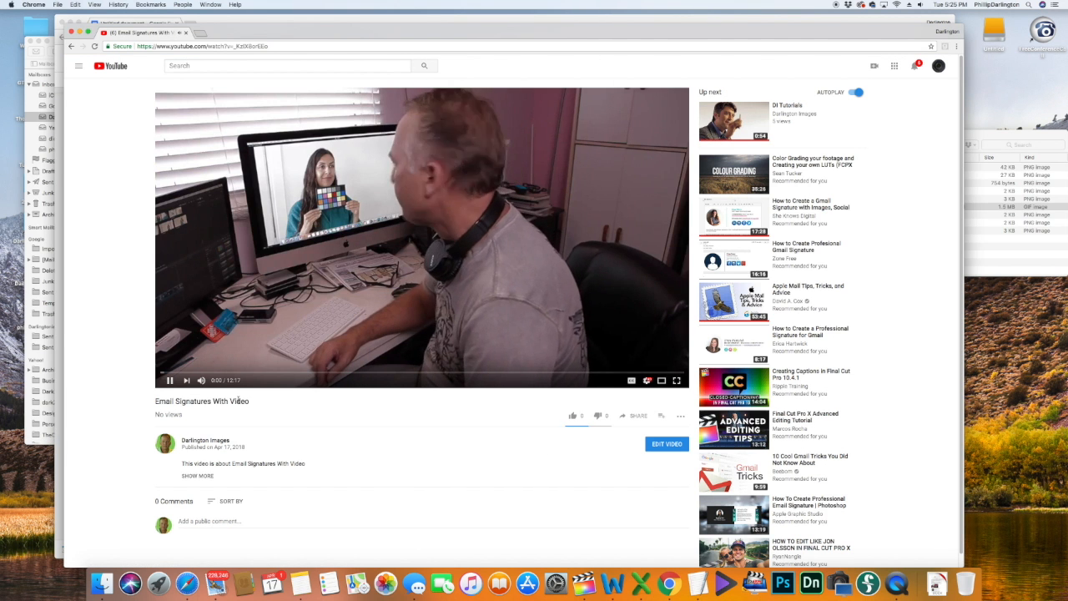
left_click(170, 380)
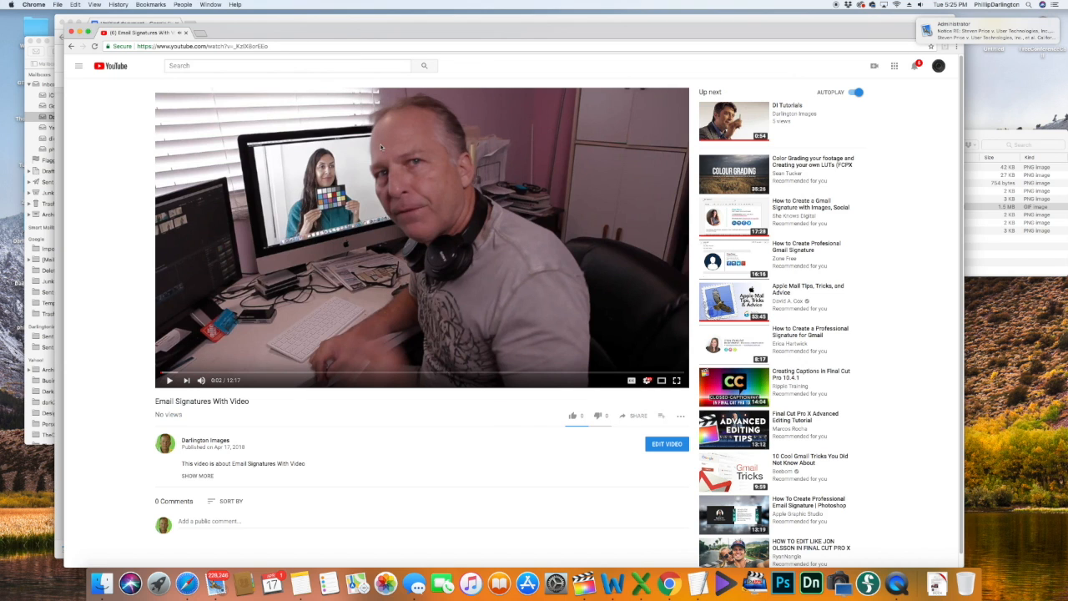
left_click(637, 419)
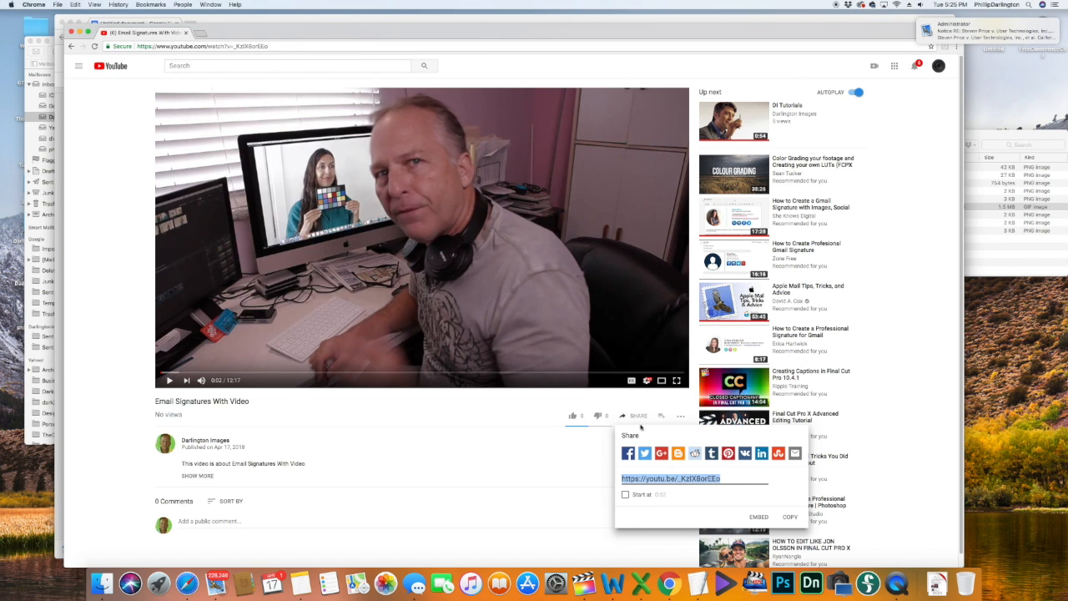
left_click(636, 477)
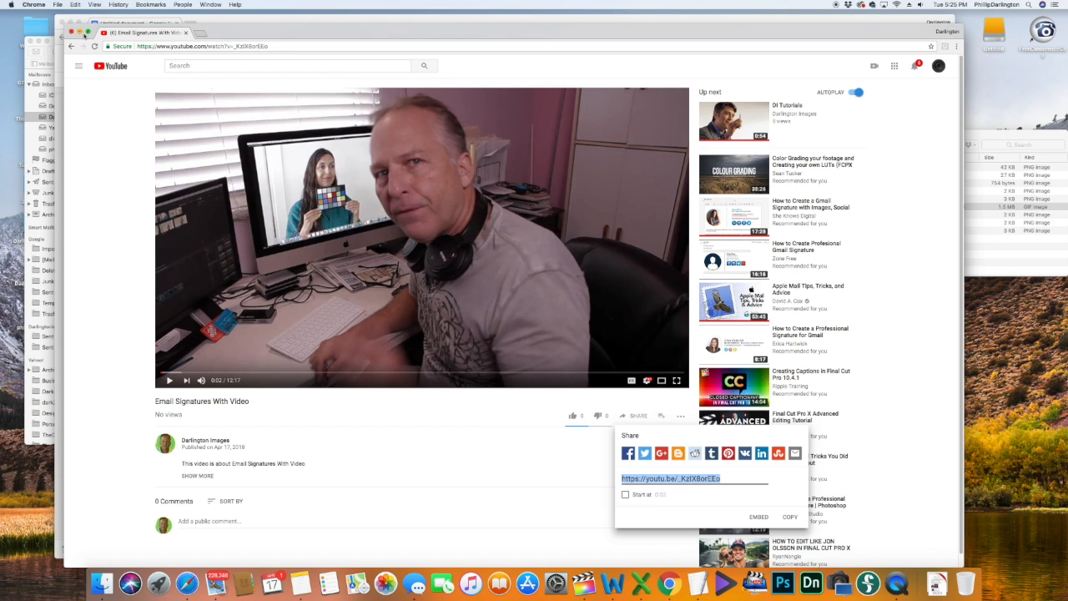
left_click(194, 23)
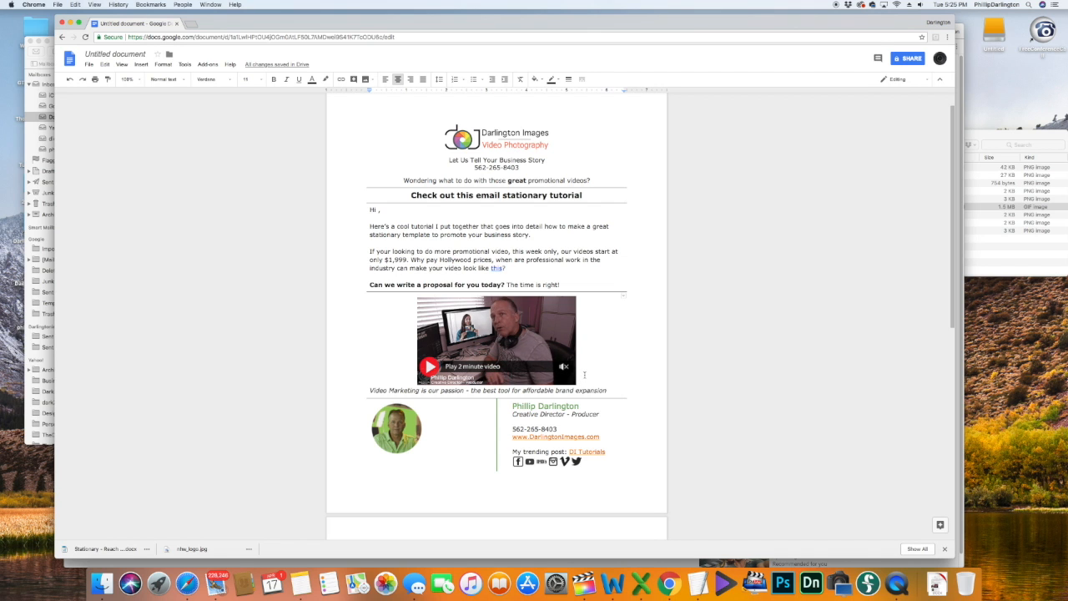
Step: Link the video preview GIF to the copied youtu.be address
left_click(500, 338)
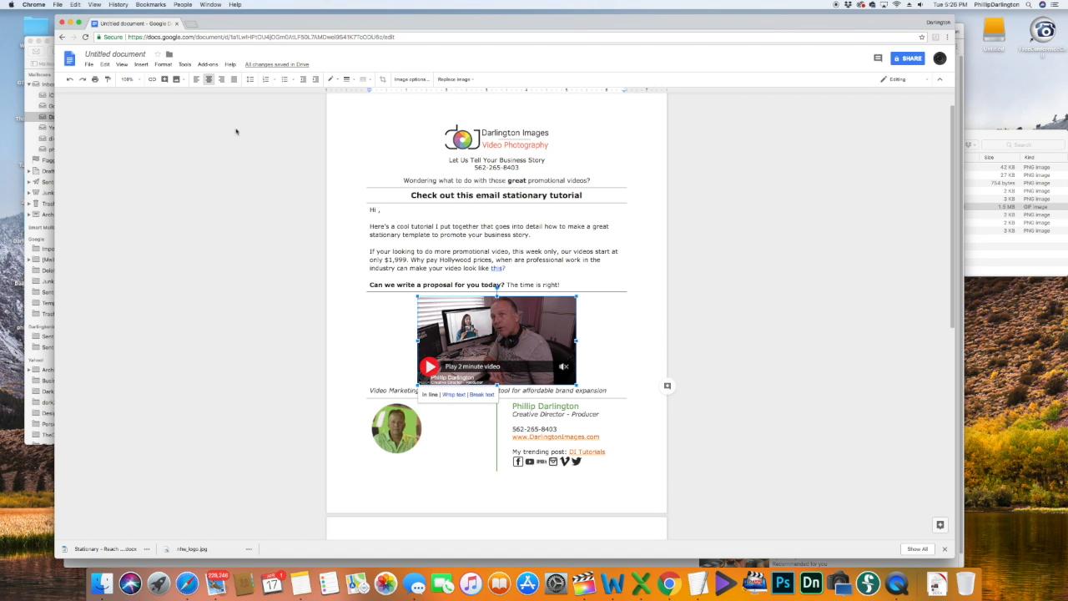
left_click(152, 80)
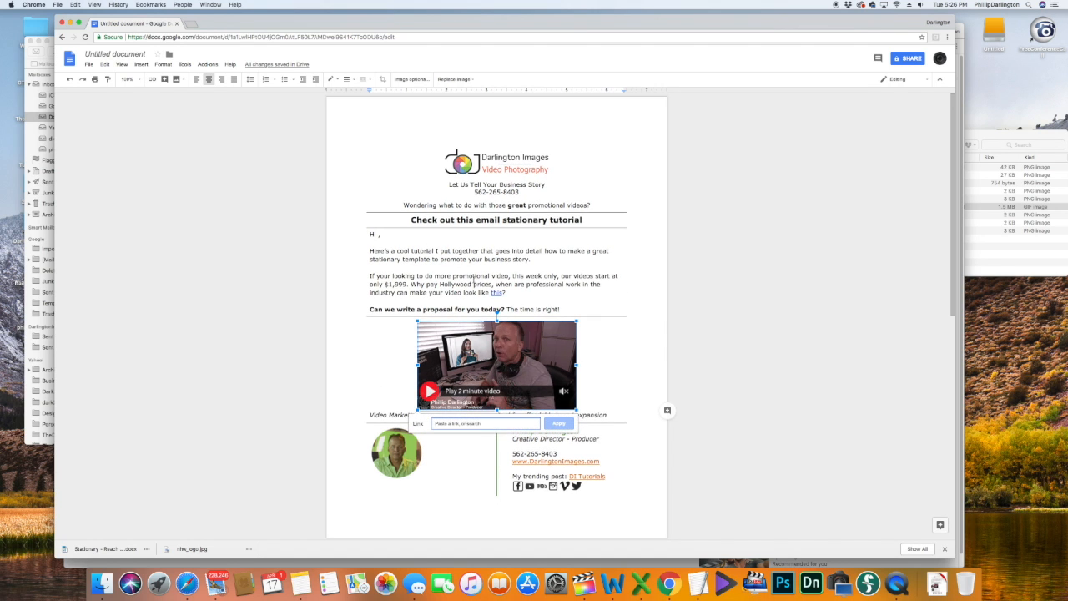
type("https://youtu.be/_KzX8naREs")
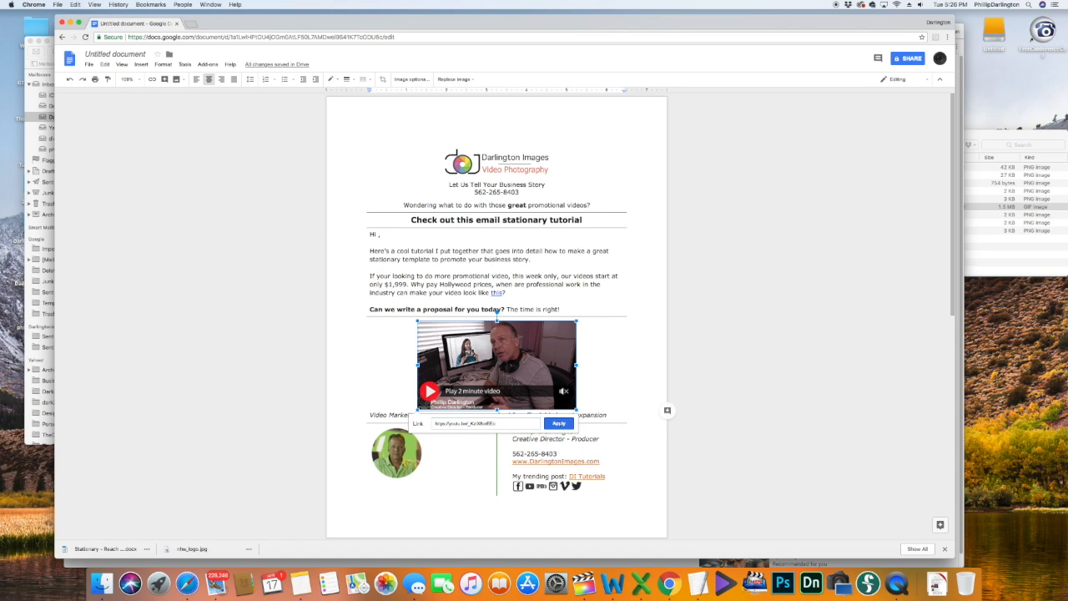
left_click(559, 424)
left_click(701, 420)
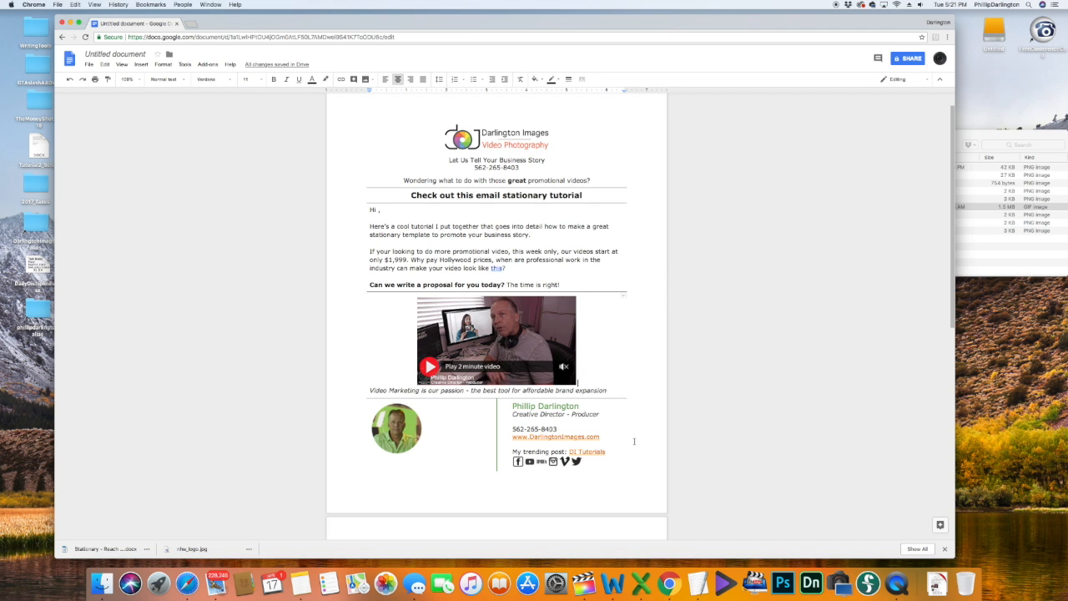
Step: Check the Twitter icon's link, select all stationery content with Cmd+A, and switch to Apple Mail
left_click(631, 459)
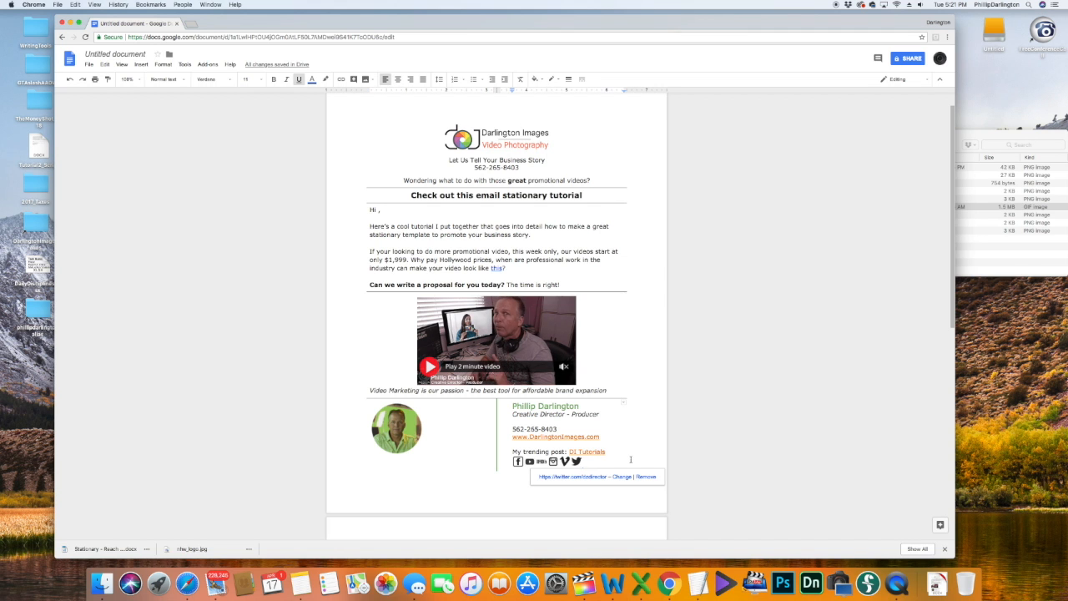
key("super+a")
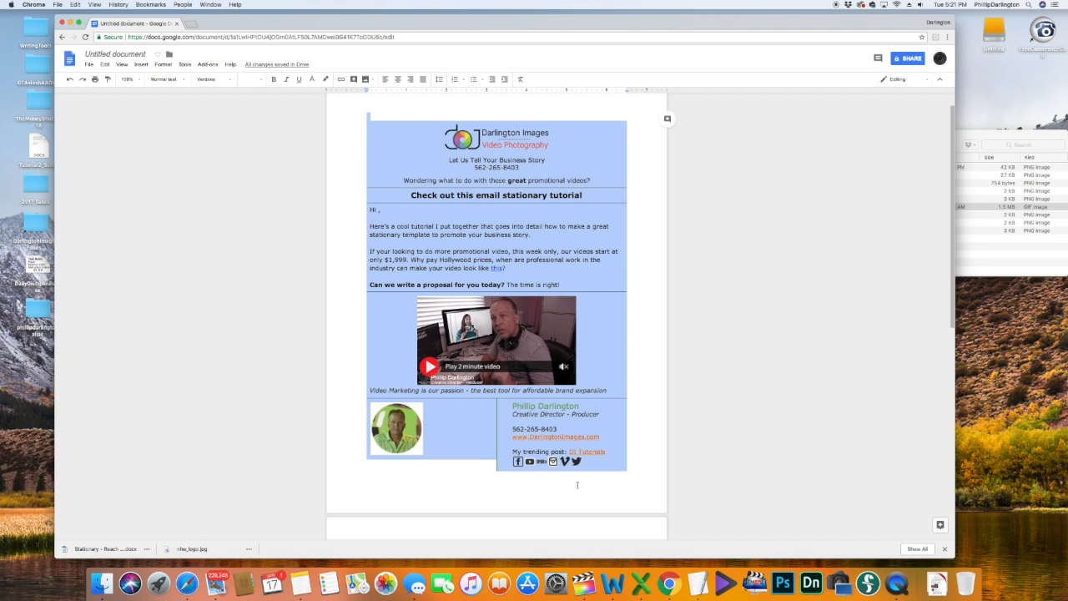
left_click(215, 583)
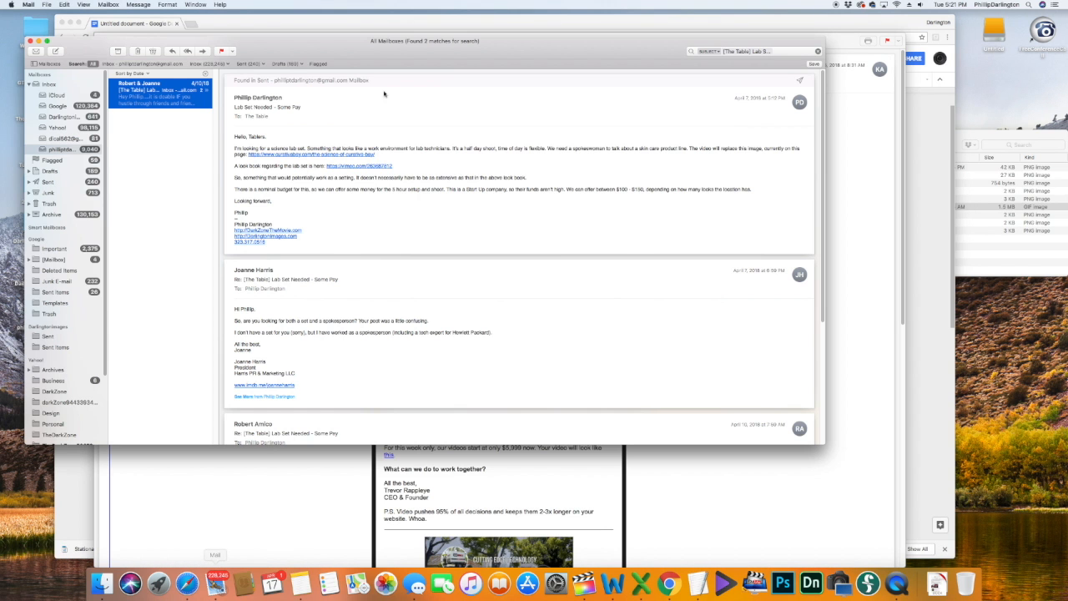
Step: Start a new Mail message with no signature attached
left_click(61, 117)
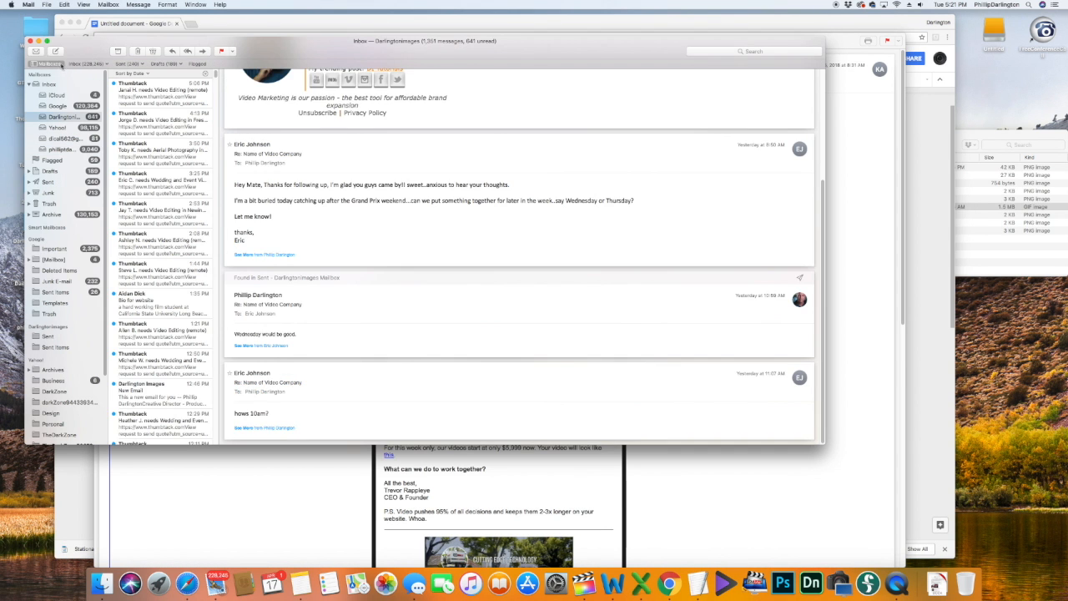
left_click(55, 51)
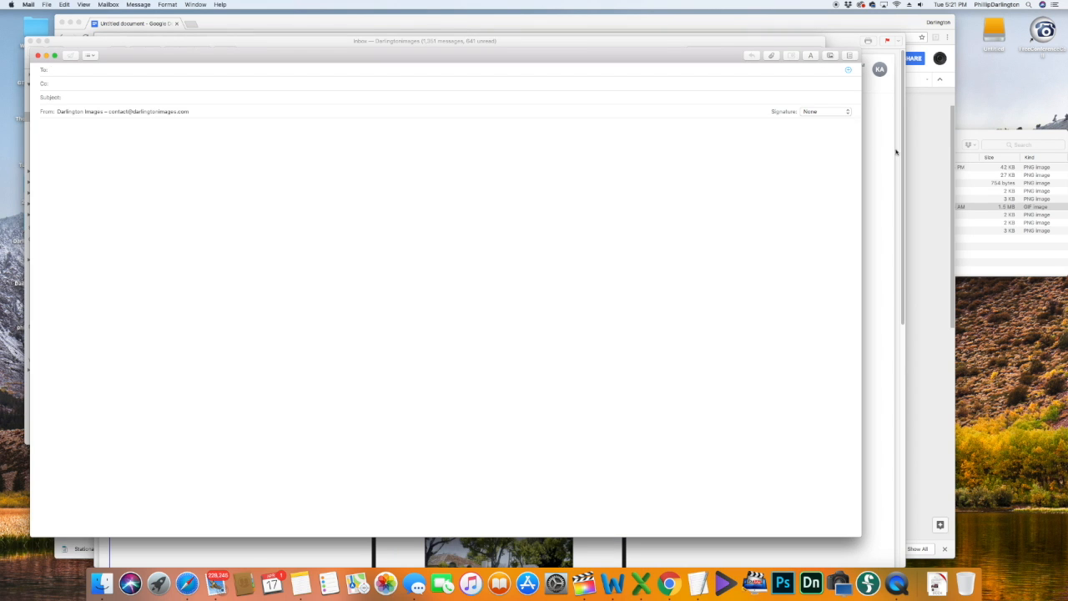
left_click(829, 112)
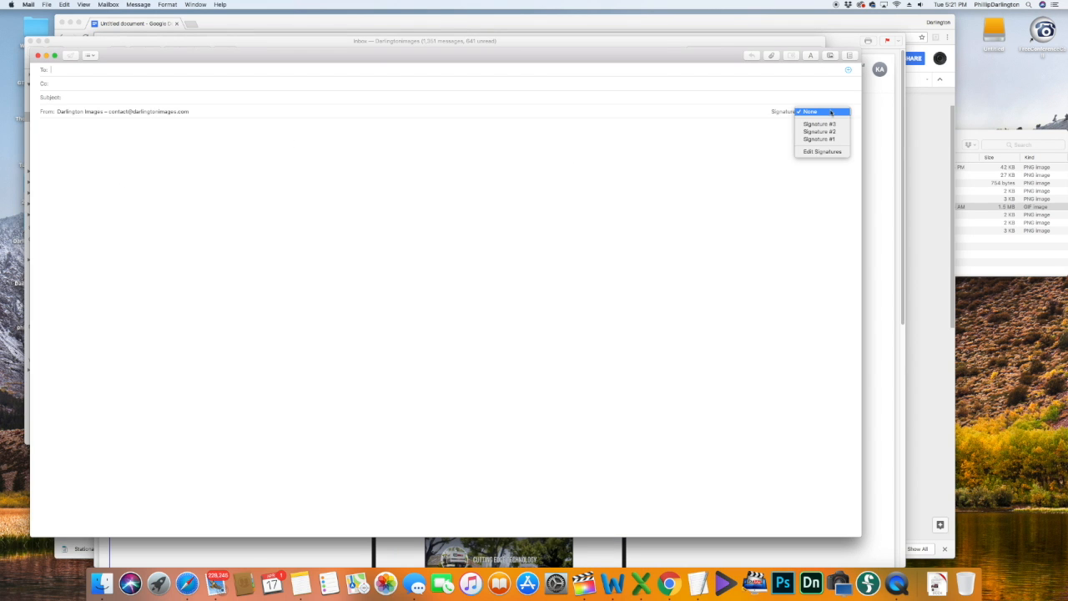
left_click(829, 111)
Step: Paste the stationery, add the recipient's name after 'Hi', and enter subject 'Email Stationary Tutorial'
left_click(148, 132)
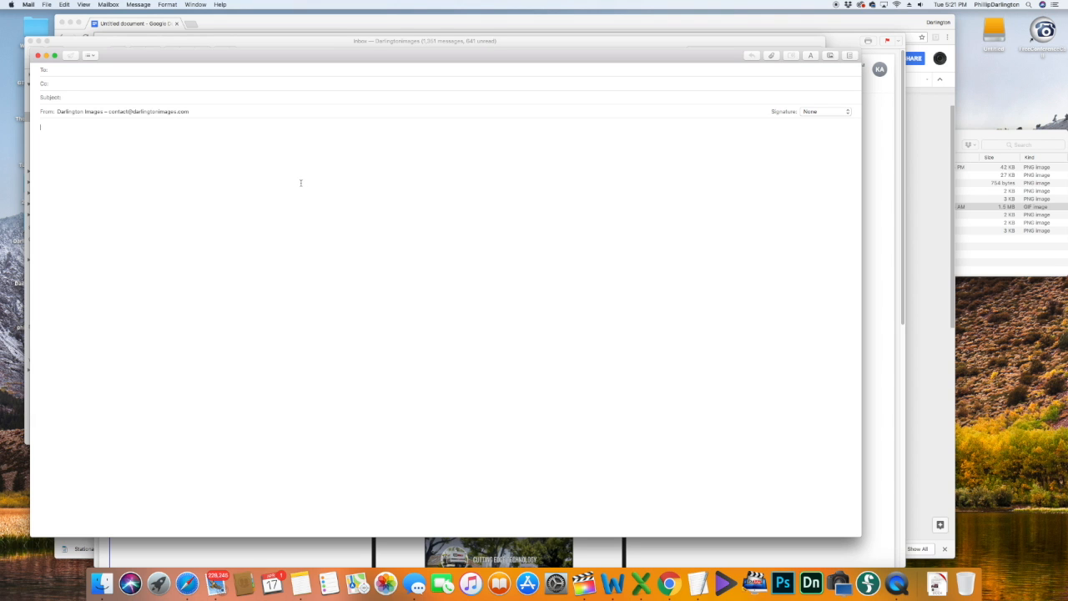
key("super+v")
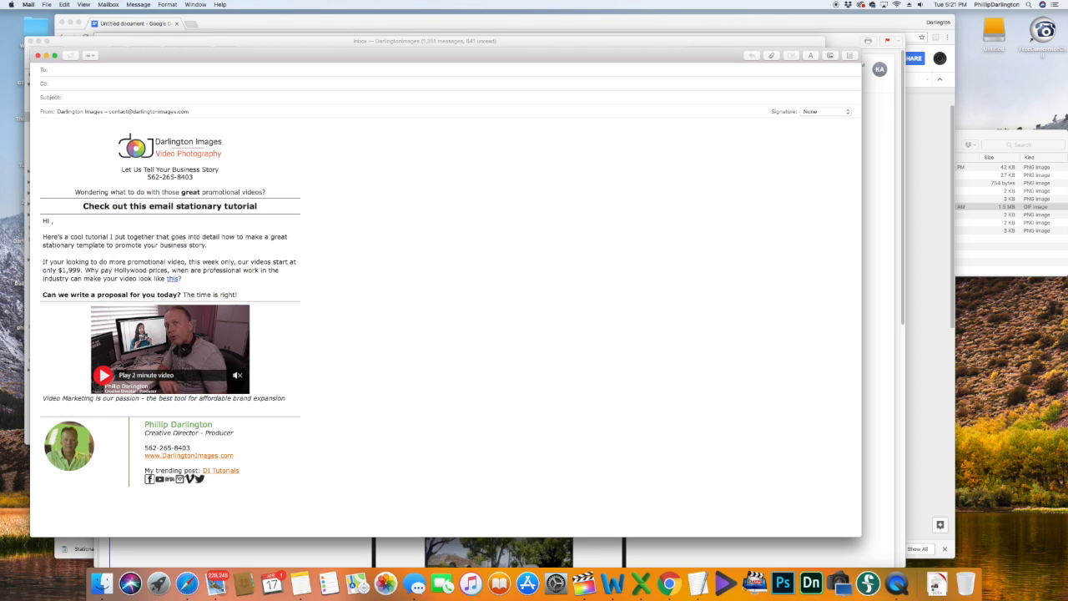
type("oe")
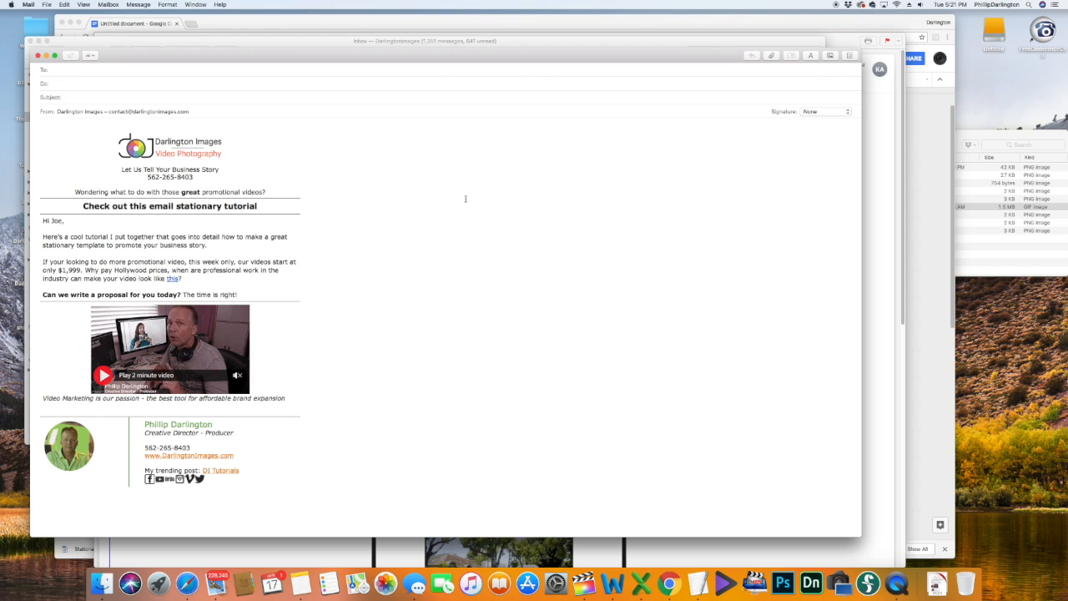
type("Email Stationary Tutorial")
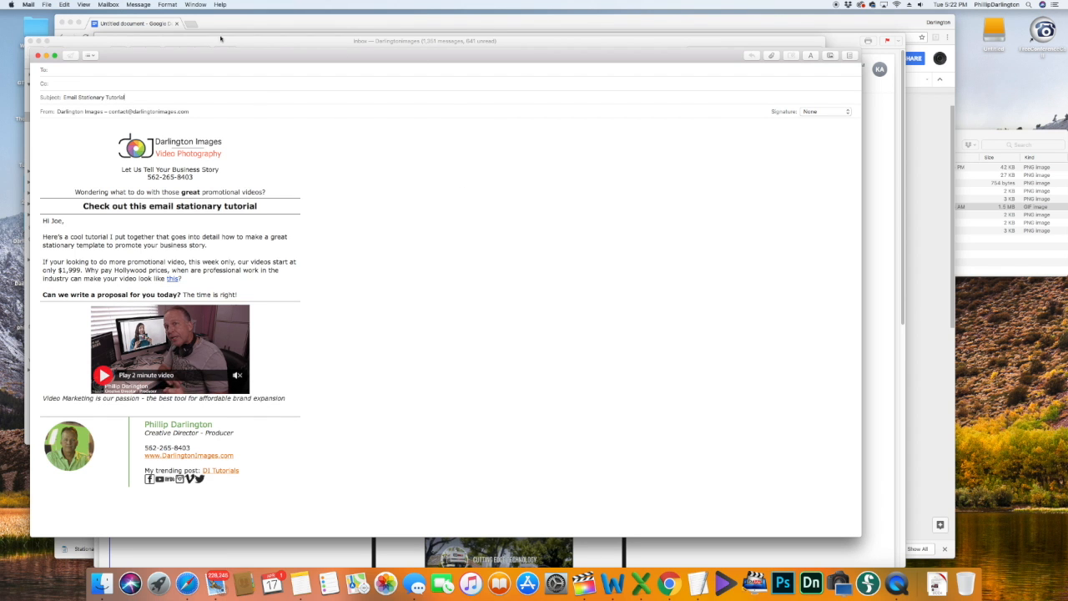
Step: Start a stationery save, cancel it, and delete the name from the greeting
left_click(48, 5)
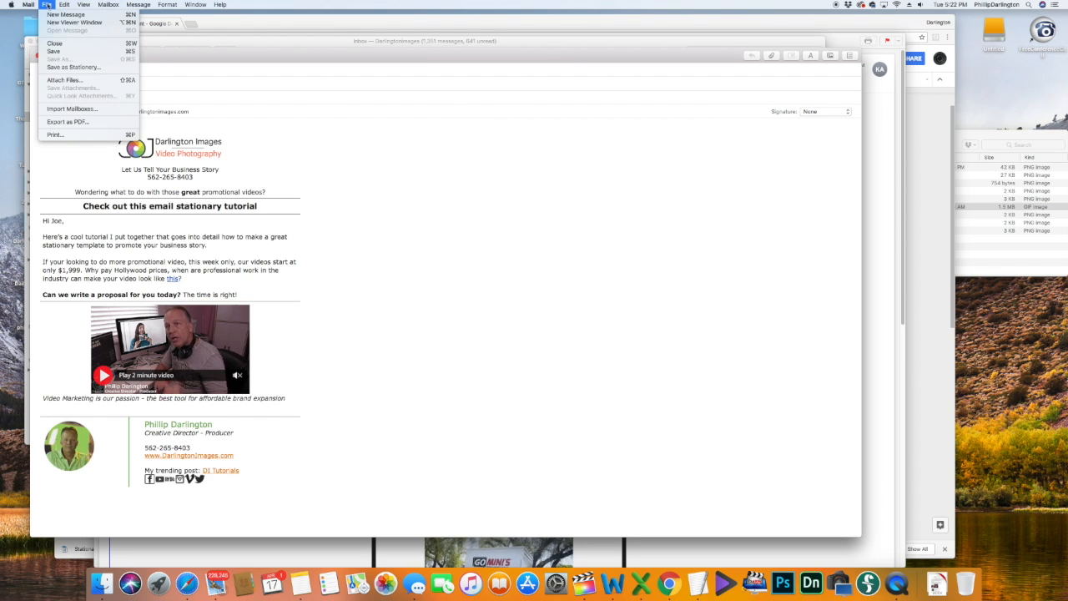
left_click(72, 67)
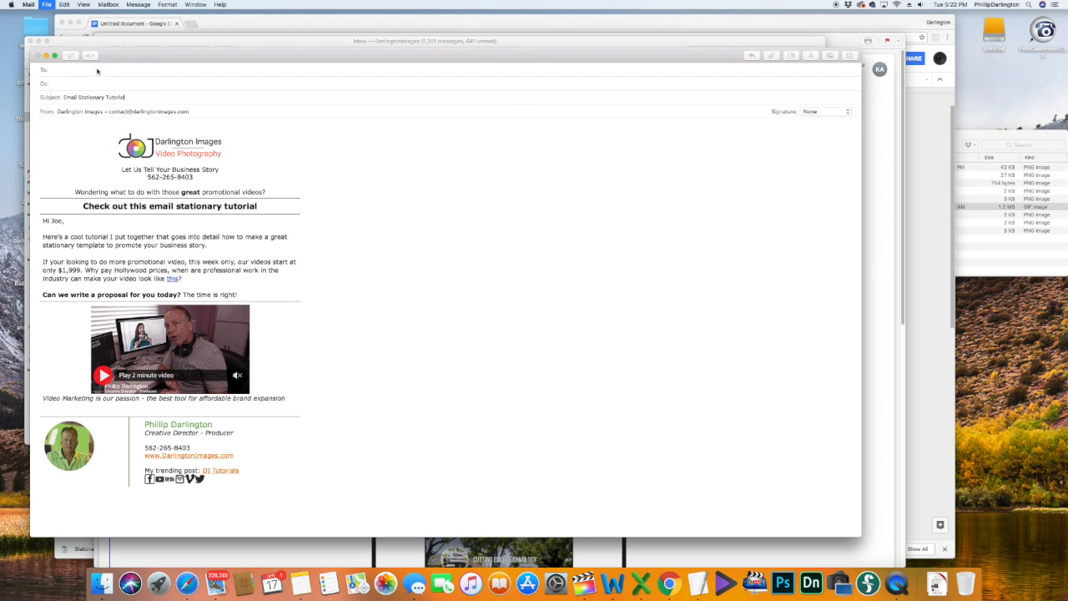
type("St")
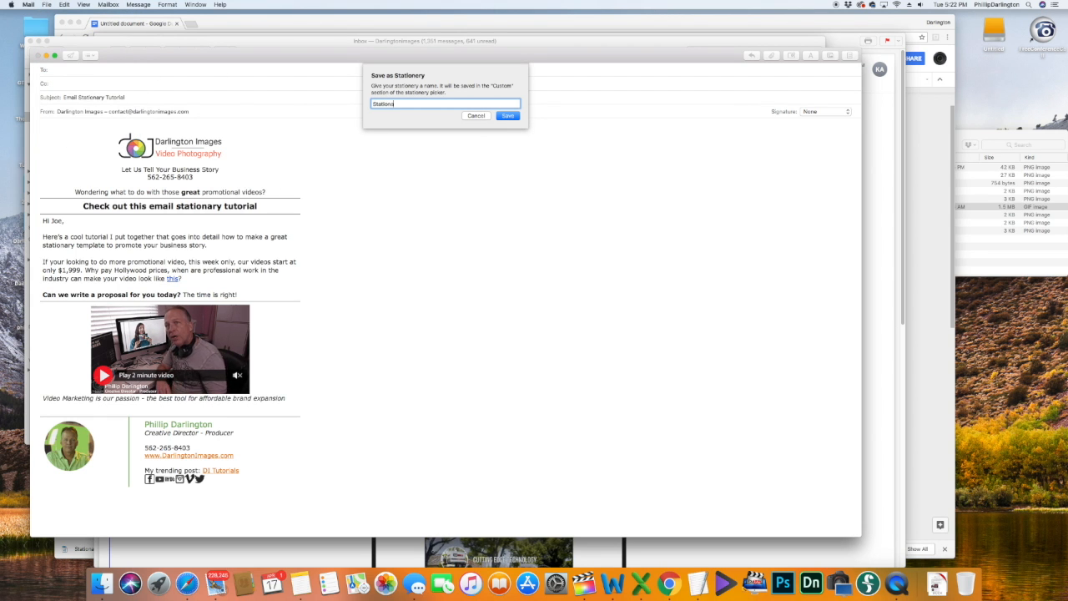
type("ationery Tutorial")
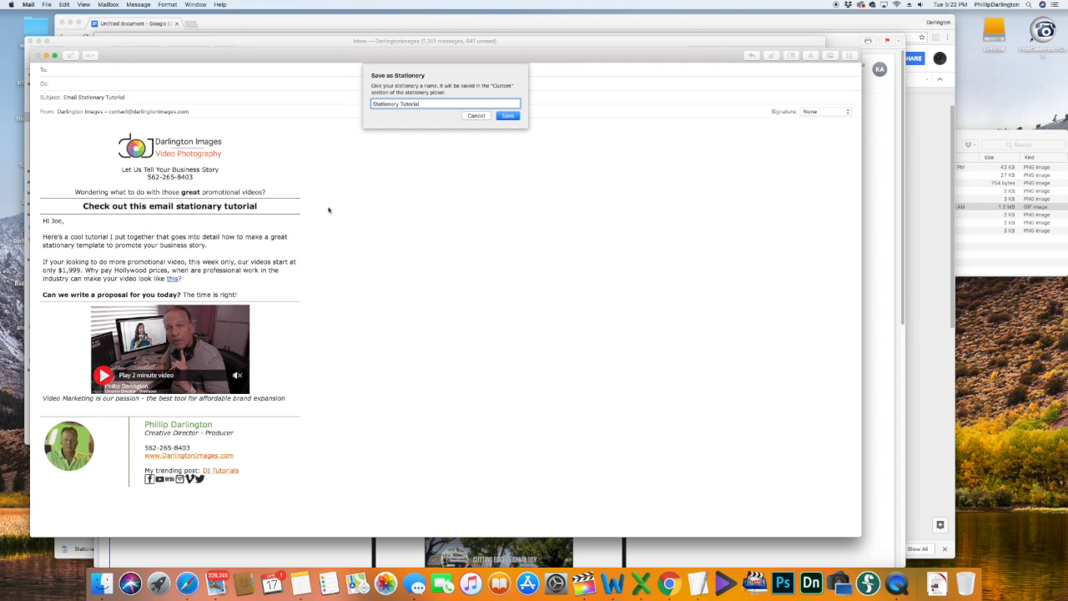
left_click(510, 116)
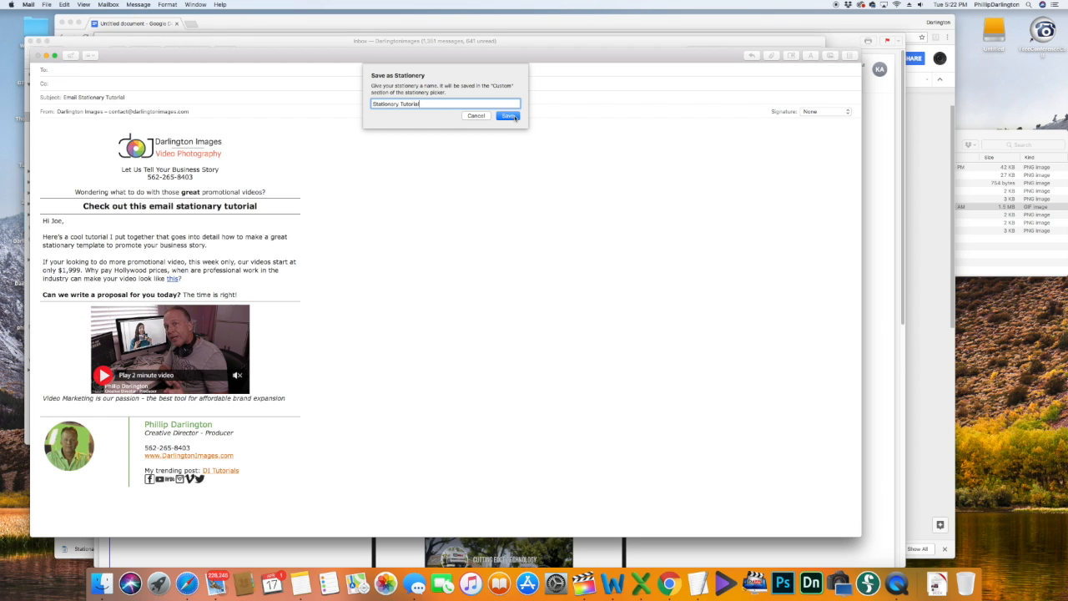
left_click(477, 116)
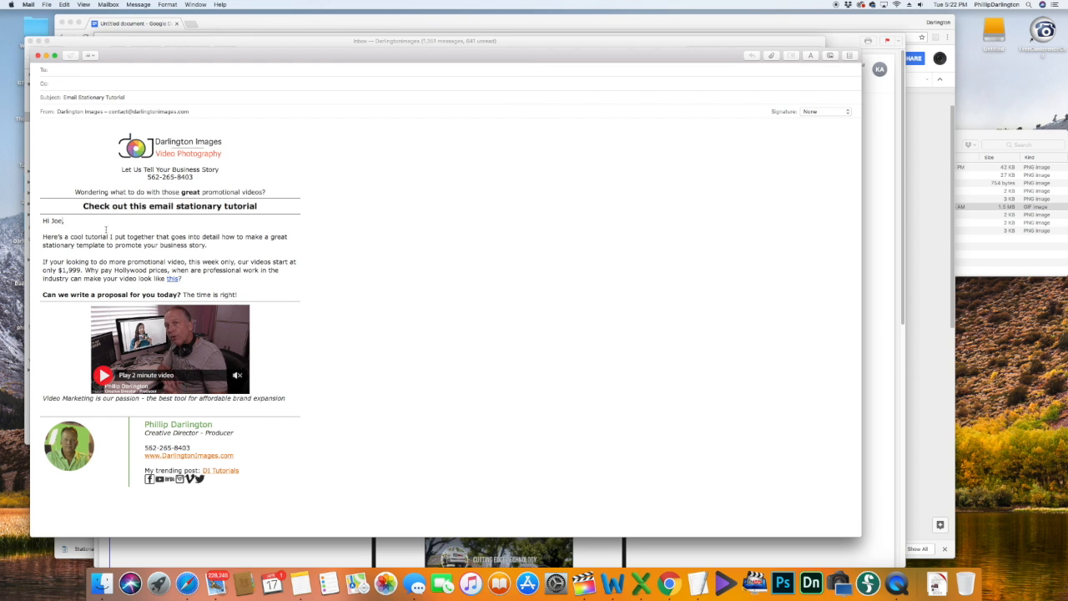
key("BackSpace")
key("BackSpace")
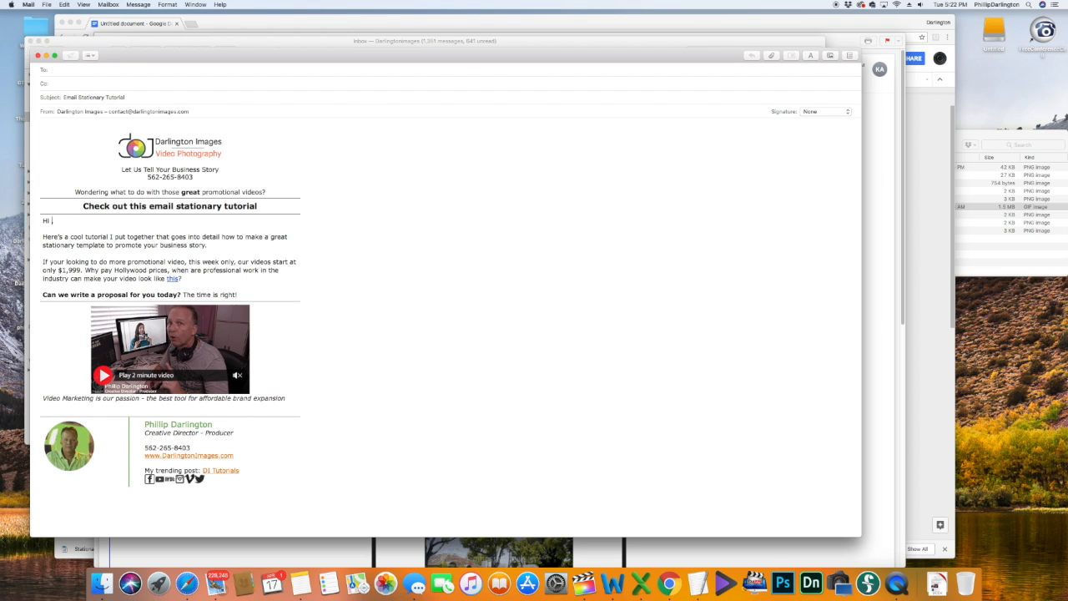
left_click(149, 96)
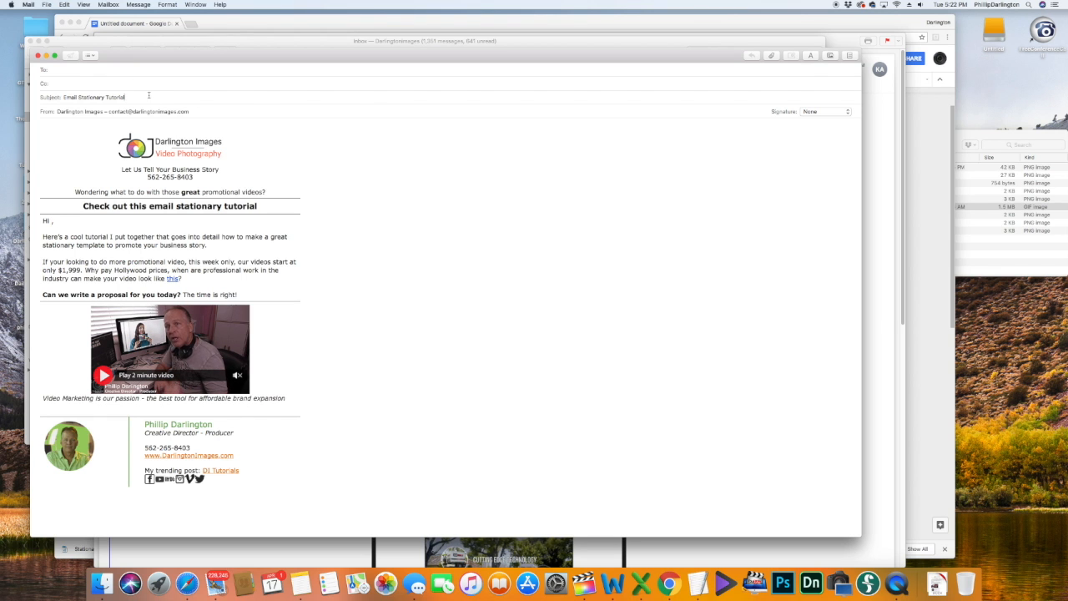
Step: Save the message as custom stationery named 'Email Stationery Tutorial'
left_click(47, 4)
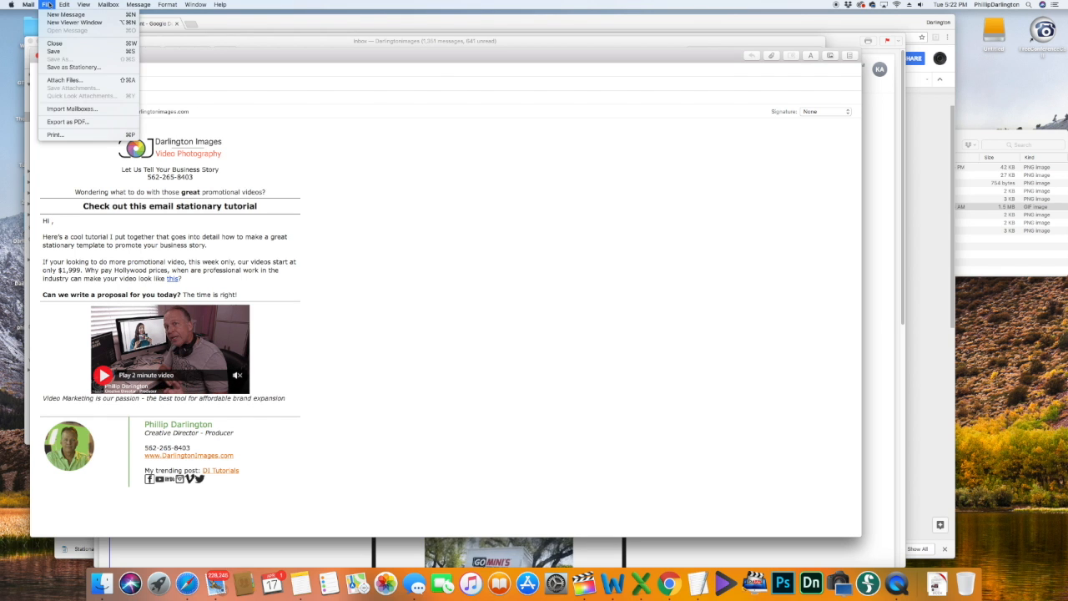
left_click(75, 66)
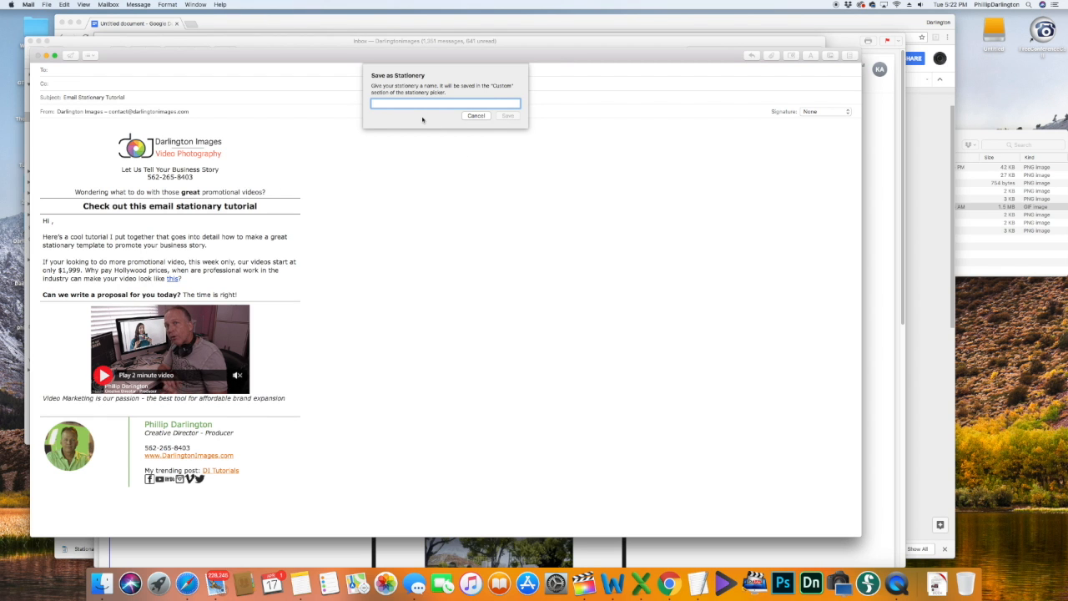
type("Ema")
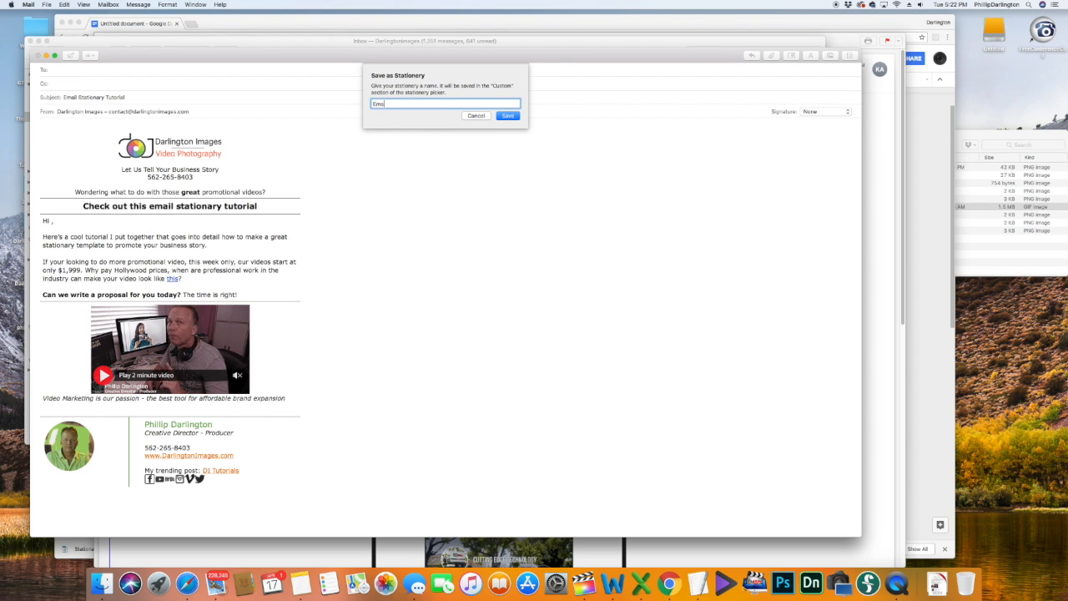
key("BackSpace")
key("BackSpace")
key("BackSpace")
key("BackSpace")
key("BackSpace")
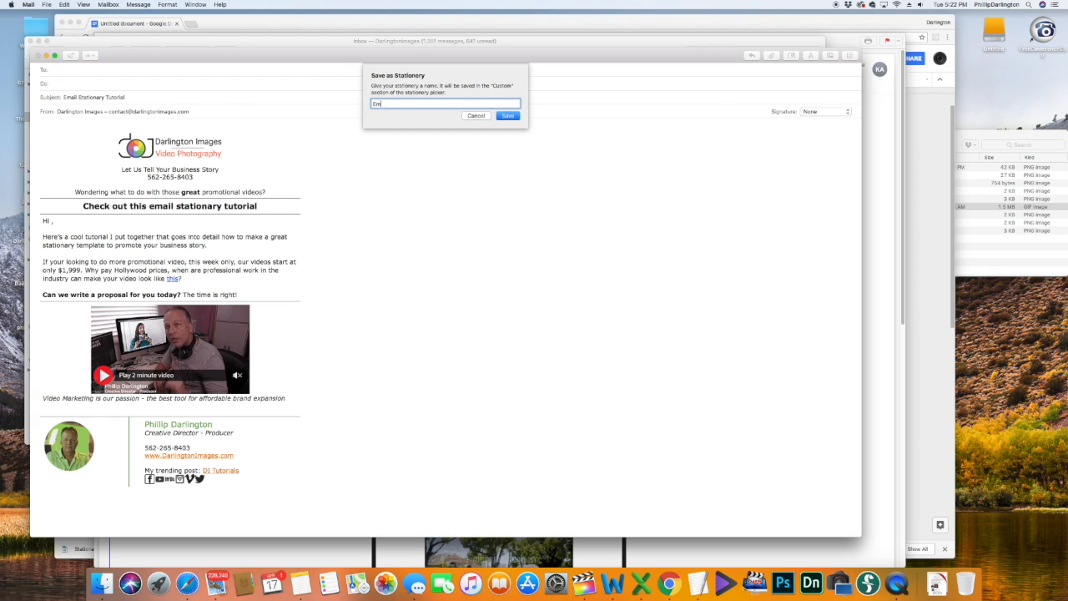
type("Email Station")
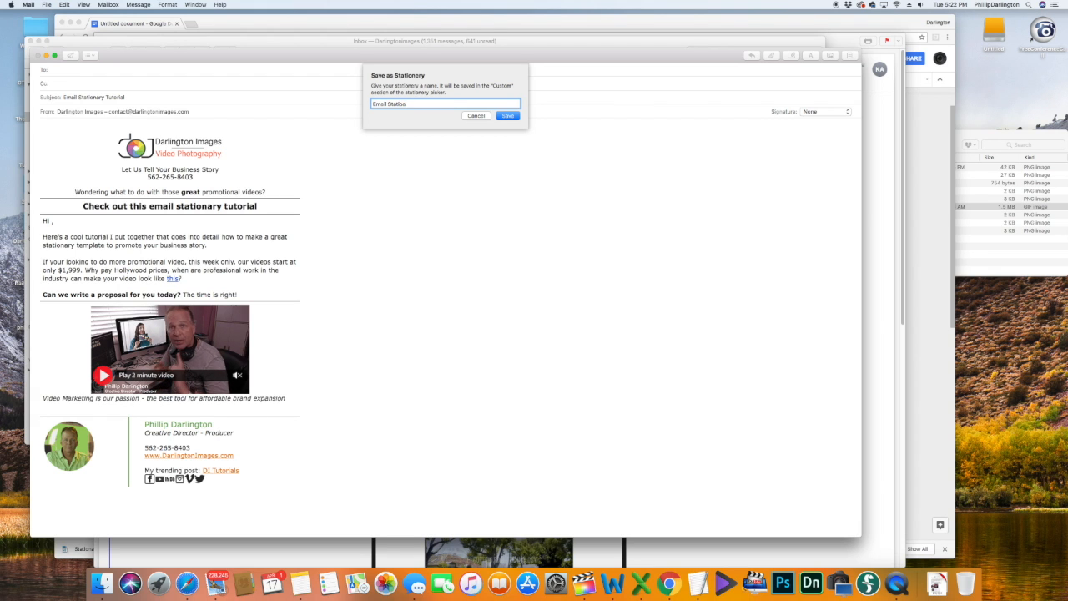
type("ery Tutorial")
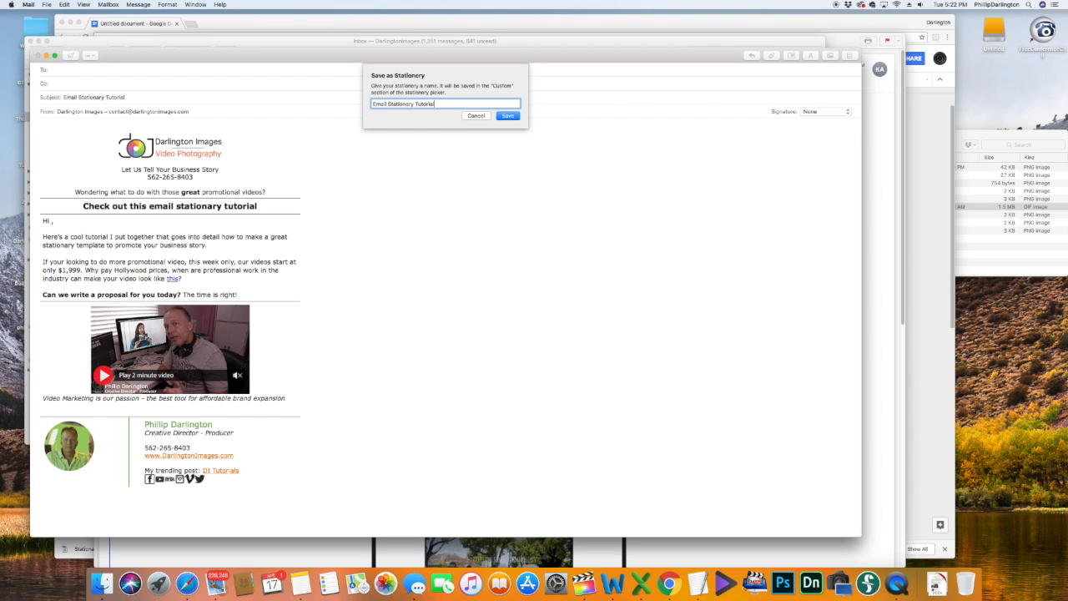
left_click(511, 116)
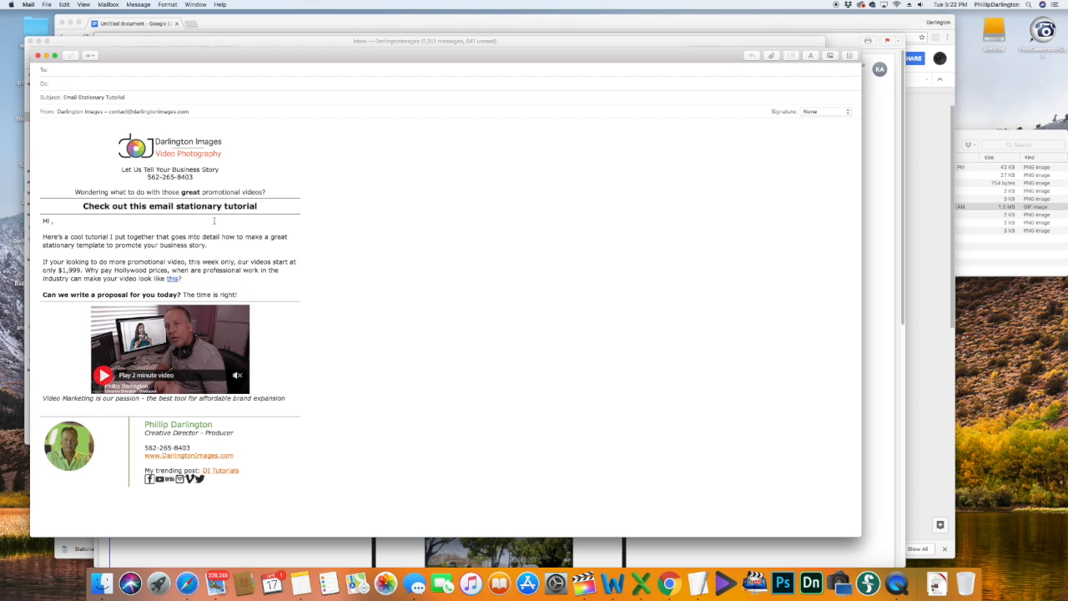
Step: Put the recipient's name back in the greeting and address the message to the business contact
type("Joe")
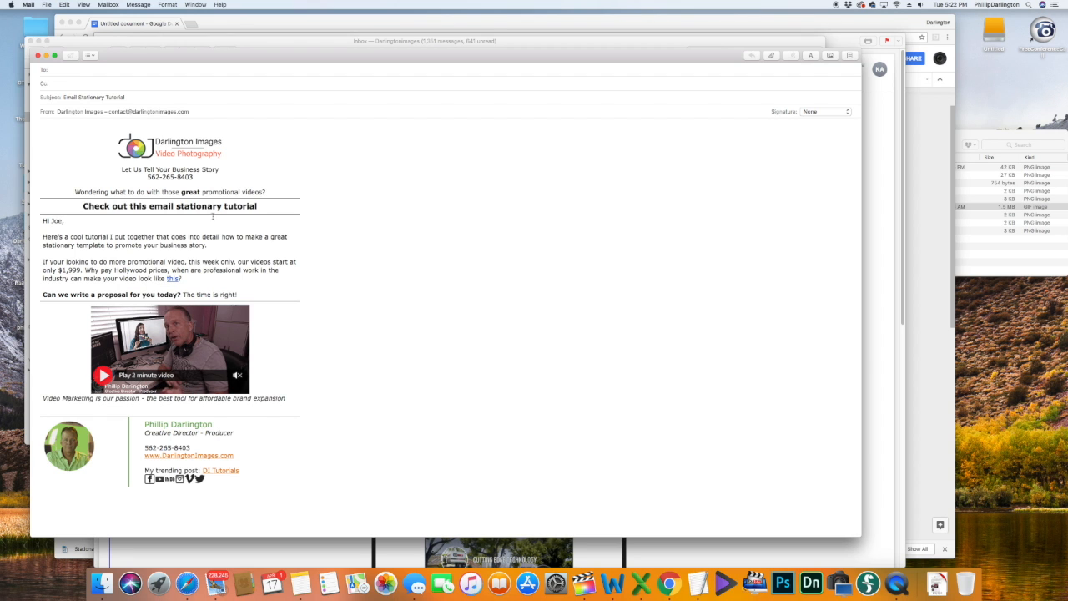
left_click(87, 69)
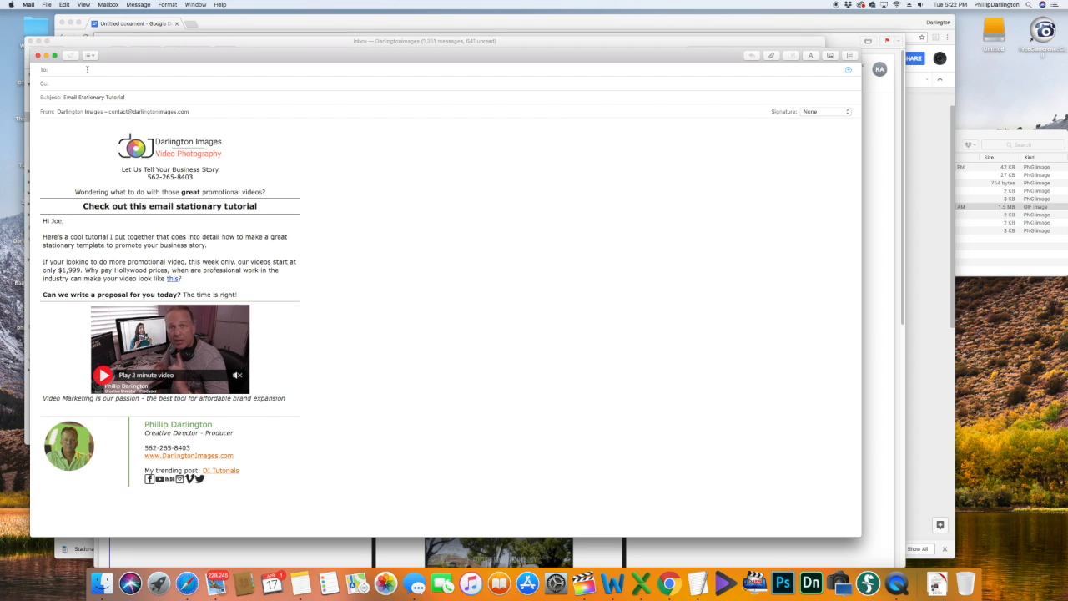
type("h")
key("BackSpace")
key("BackSpace")
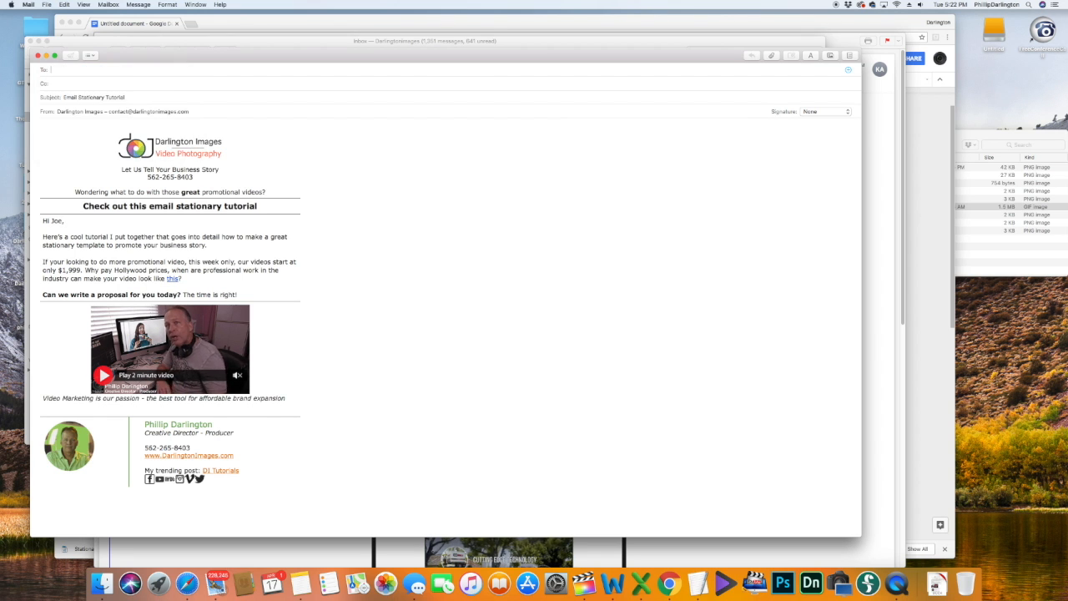
type("con")
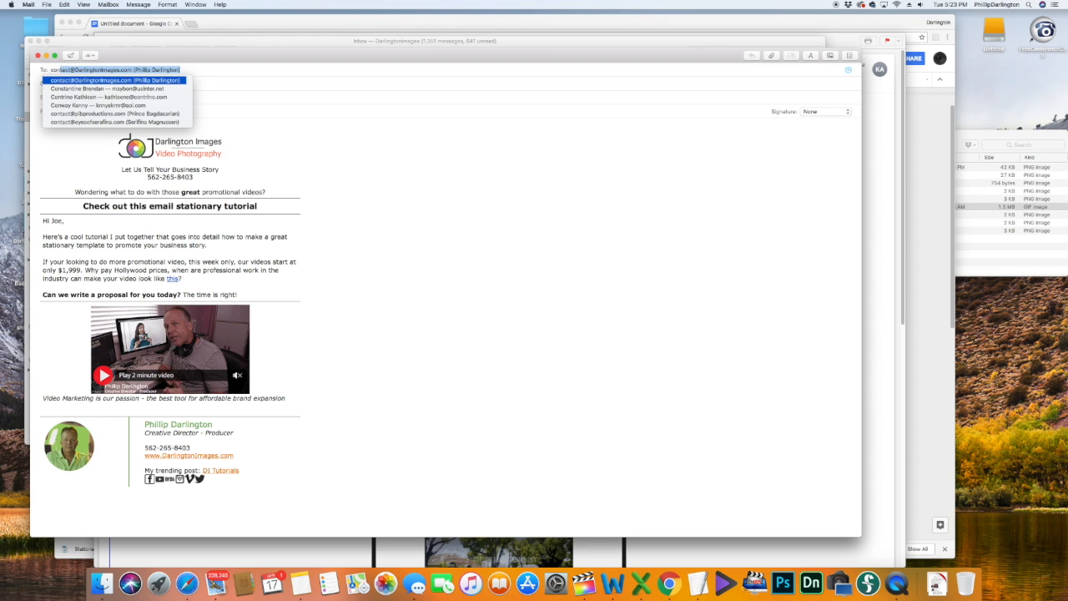
key("Tab")
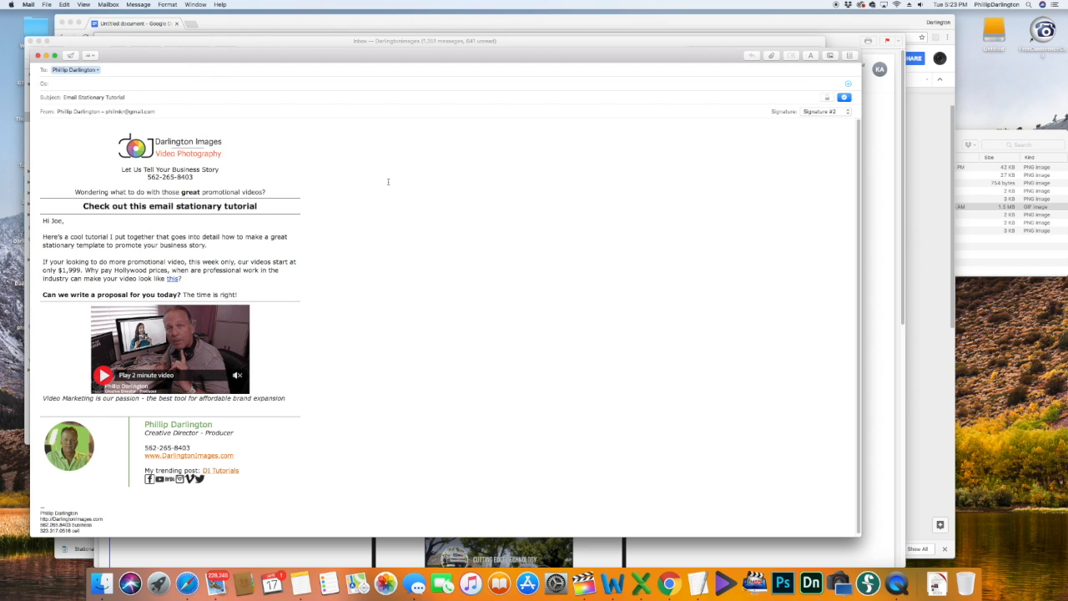
Step: Send the message with Cmd+Shift+D and review the received copy in the Inbox
key("super+shift+d")
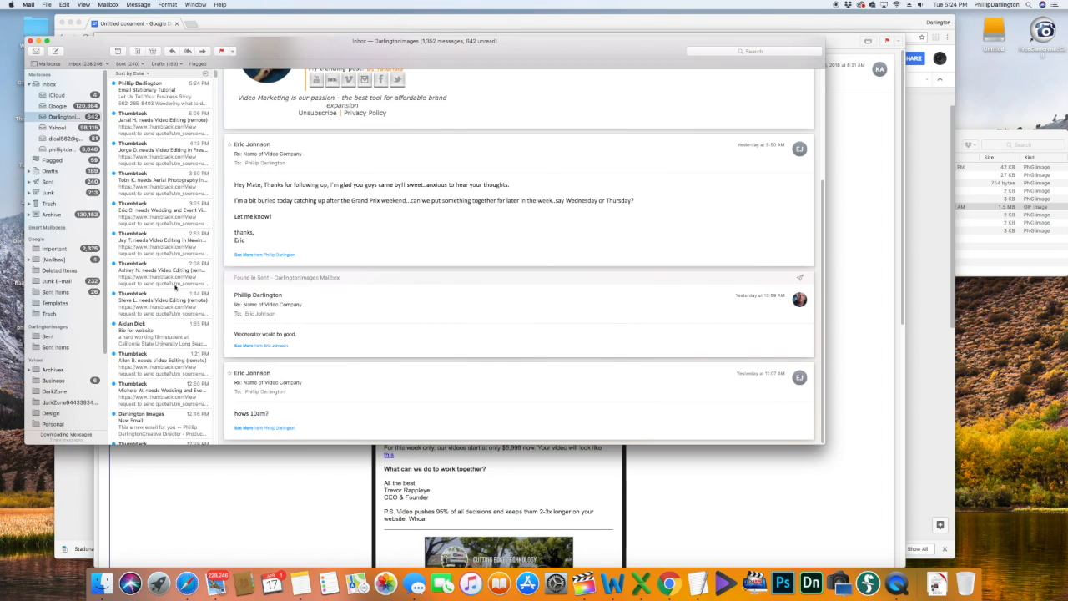
left_click(160, 100)
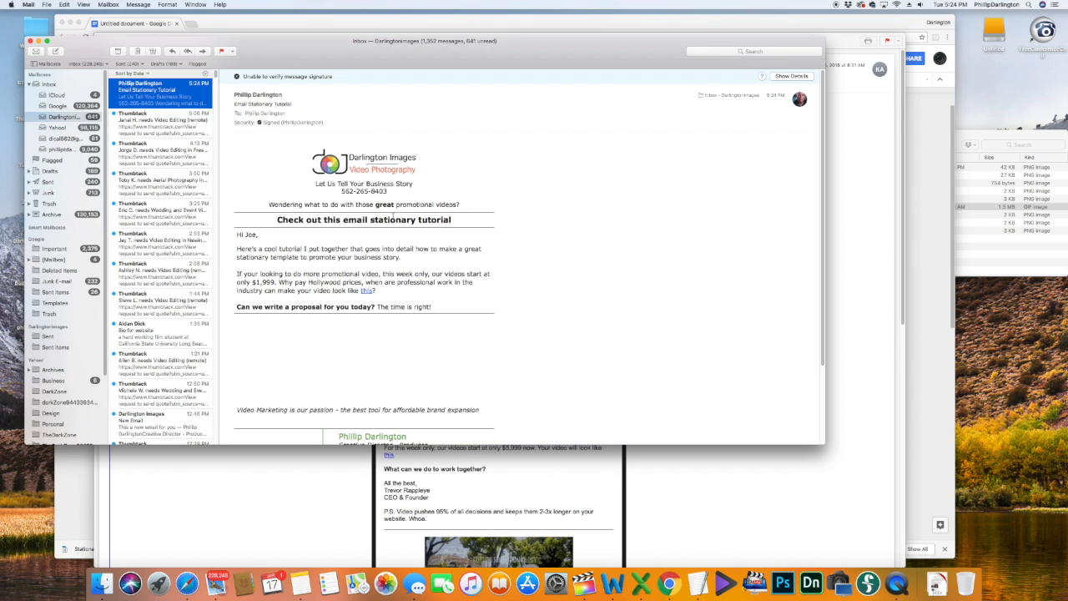
scroll(522, 277, "down", 3)
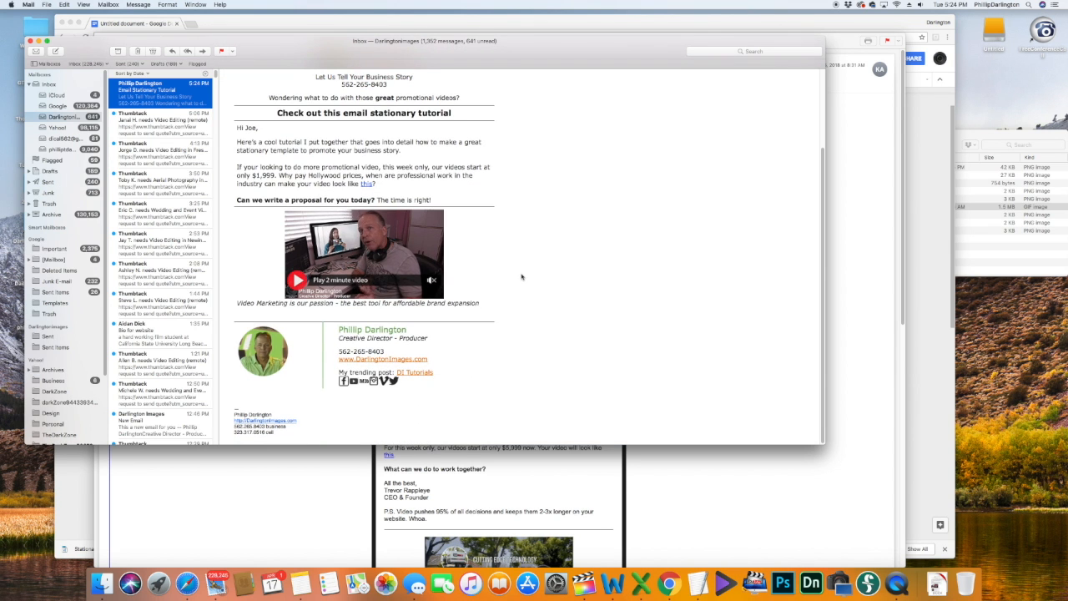
scroll(521, 277, "up", 3)
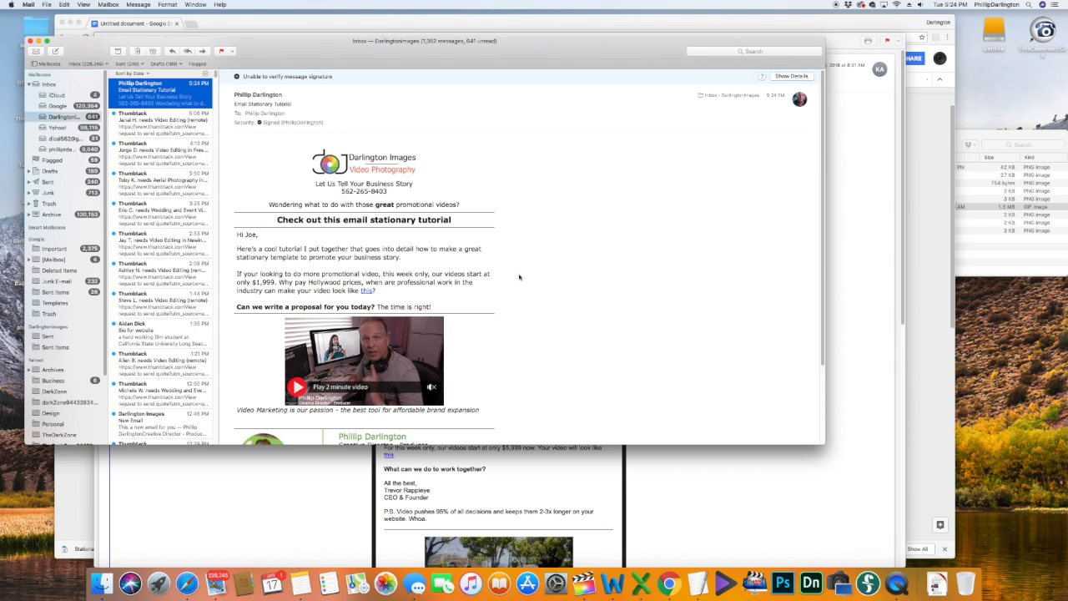
scroll(519, 277, "down", 4)
scroll(519, 277, "up", 4)
scroll(520, 277, "down", 3)
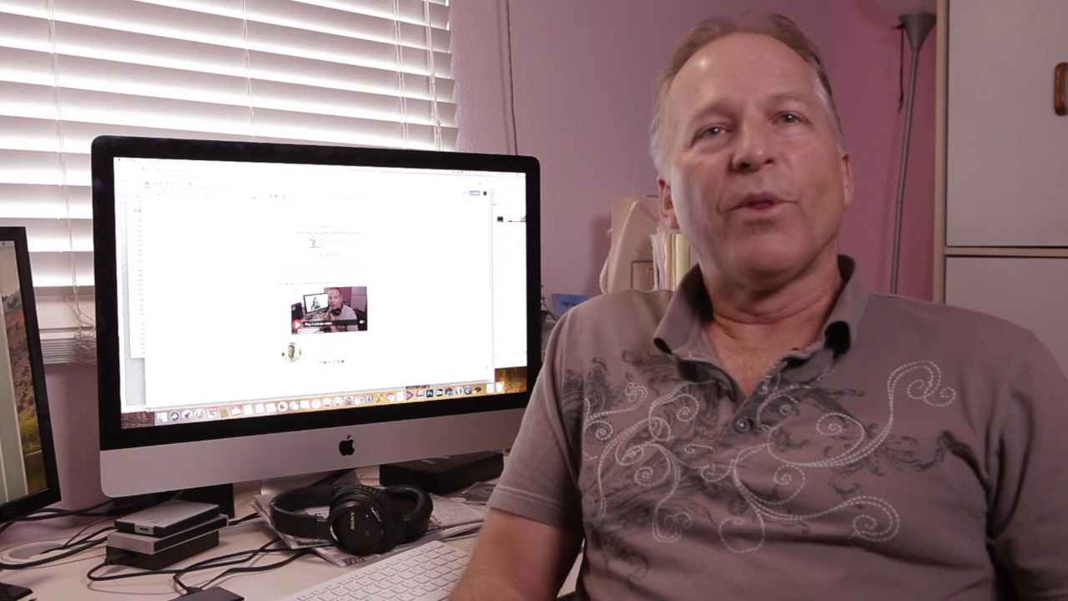